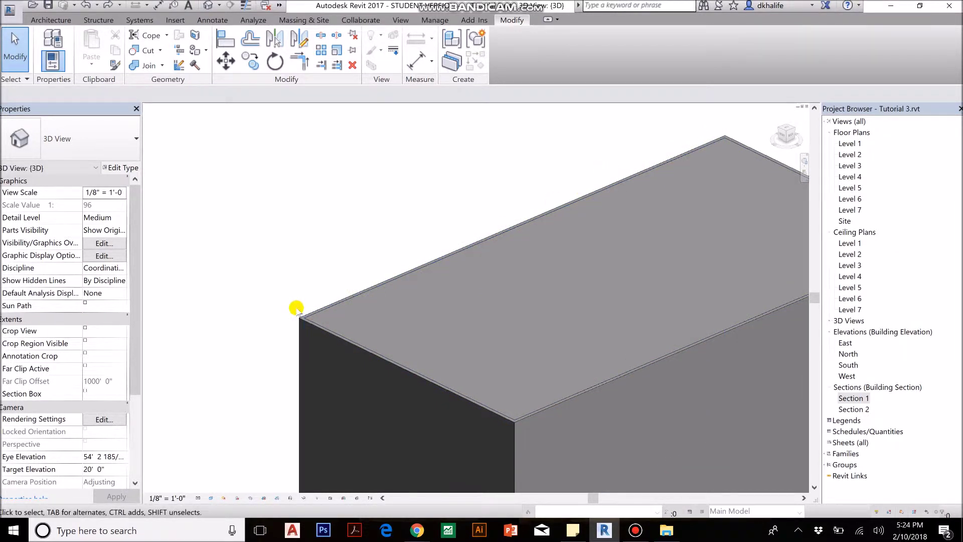
Set the top offset of all four connected exterior walls to 1'.
{"action": "scroll", "coordinate": [293, 366], "scroll_direction": "down", "scroll_amount": 2}
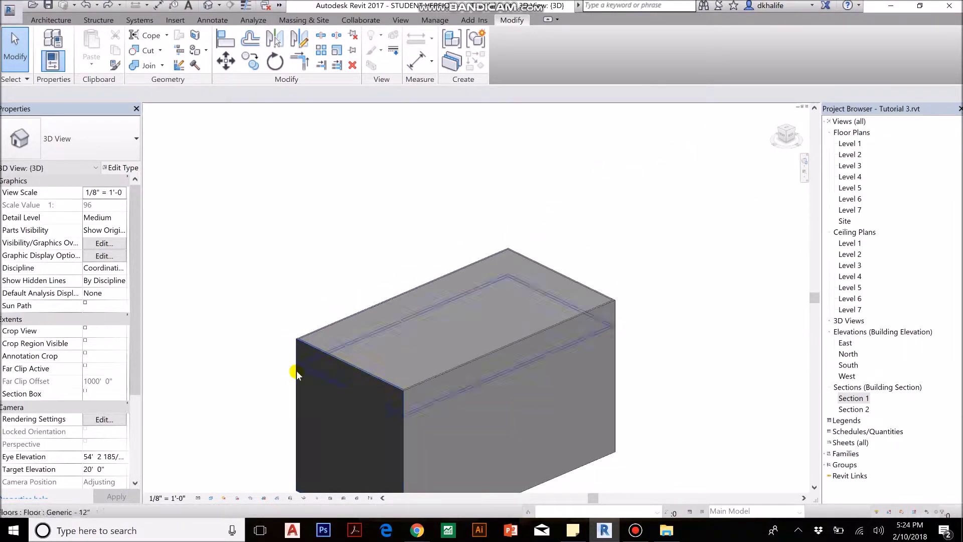
{"action": "scroll", "coordinate": [296, 373], "scroll_direction": "up", "scroll_amount": 1}
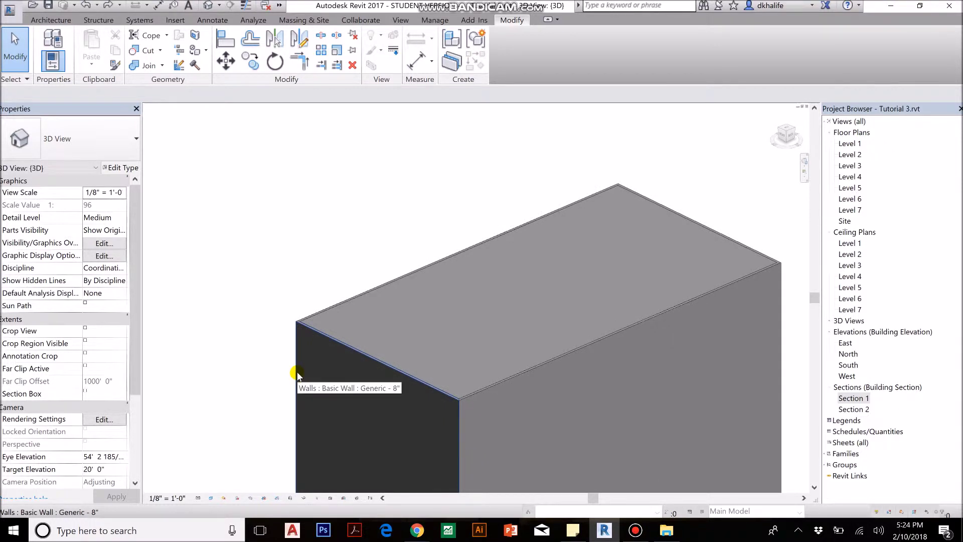
{"action": "scroll", "coordinate": [298, 371], "scroll_direction": "down", "scroll_amount": 1}
{"action": "key", "text": "Tab"}
{"action": "left_click", "coordinate": [297, 368]}
{"action": "scroll", "coordinate": [322, 271], "scroll_direction": "down", "scroll_amount": 1}
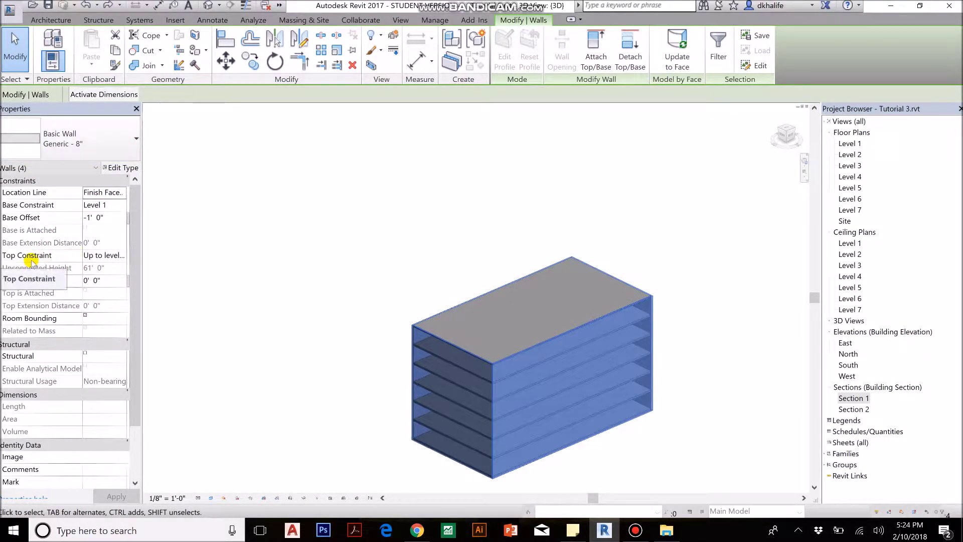
{"action": "left_click", "coordinate": [105, 257]}
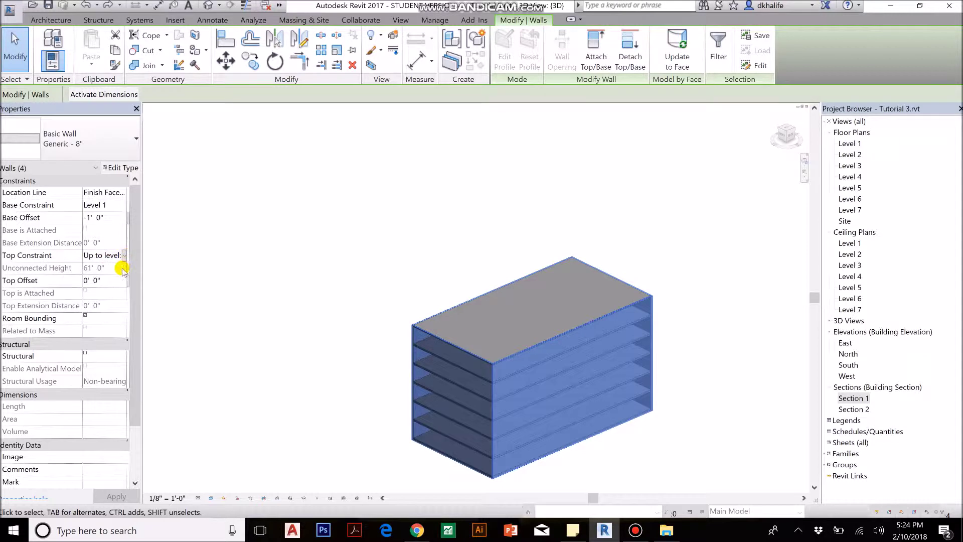
{"action": "left_click", "coordinate": [126, 257]}
{"action": "left_click", "coordinate": [115, 278]}
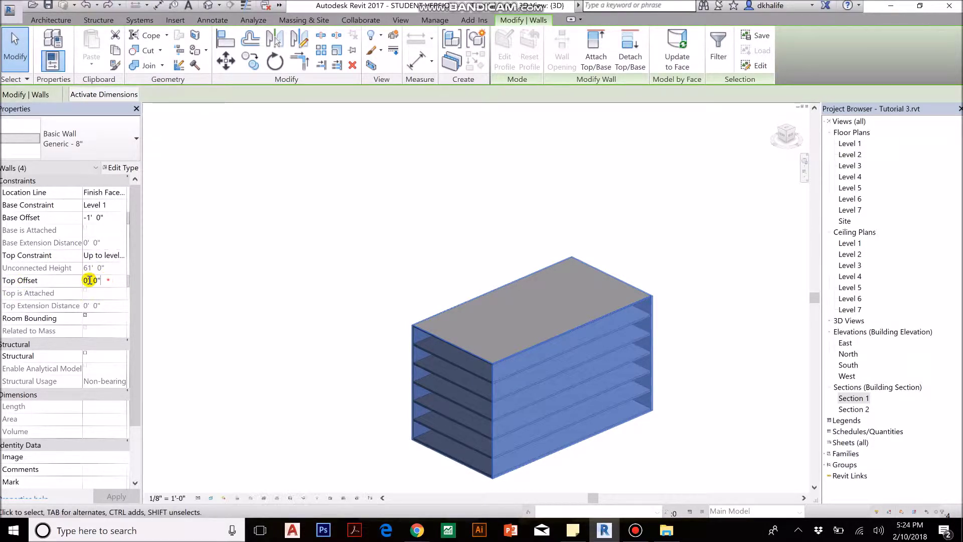
{"action": "left_click_drag", "start_coordinate": [100, 281], "coordinate": [75, 281]}
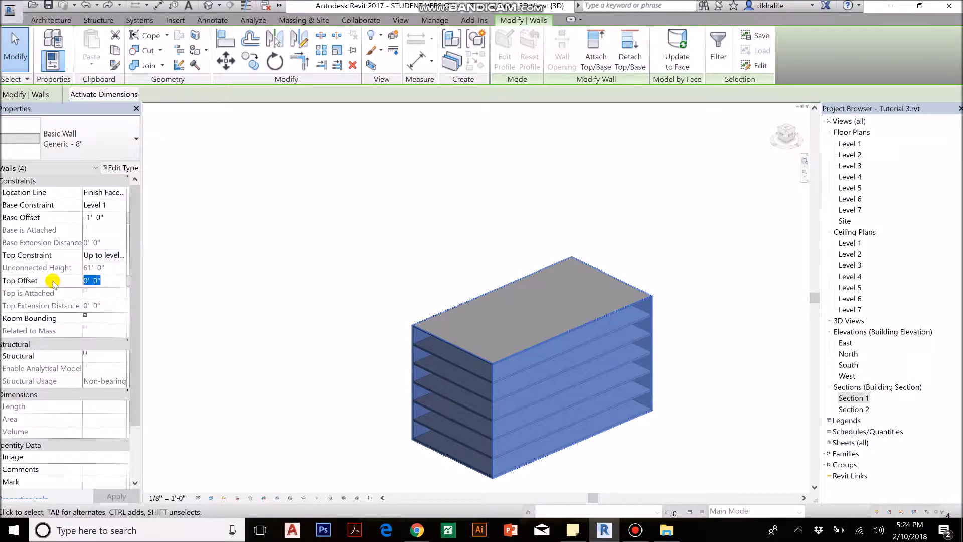
{"action": "type", "text": "1'"}
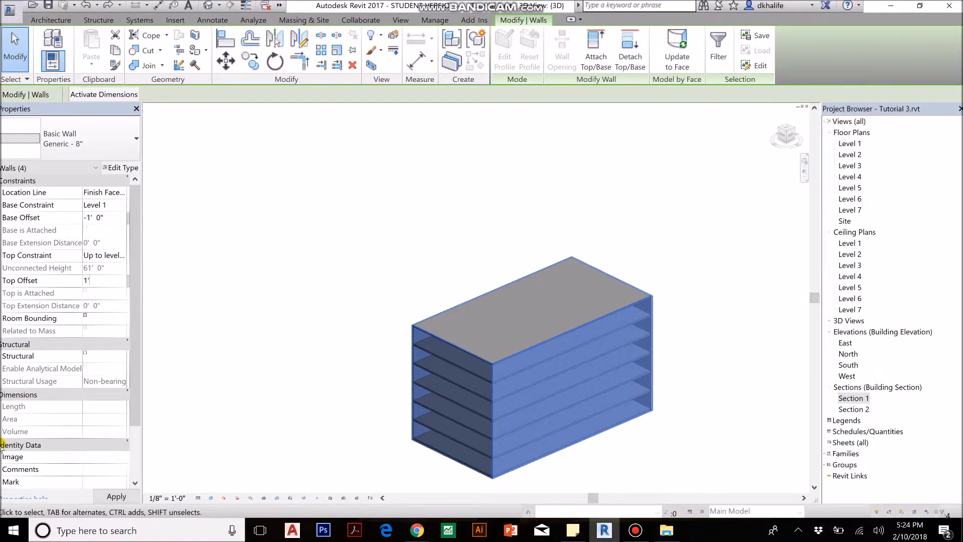
{"action": "right_click", "coordinate": [522, 295]}
{"action": "left_click", "coordinate": [481, 292]}
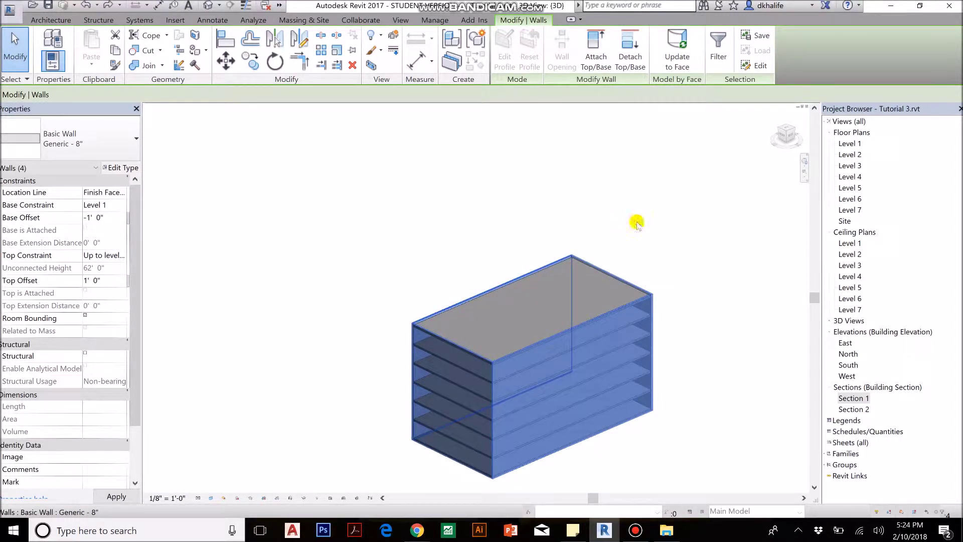
Duplicate one exterior wall's type as BRICK WALL 1' THICKNESS.
{"action": "scroll", "coordinate": [544, 246], "scroll_direction": "up", "scroll_amount": 5}
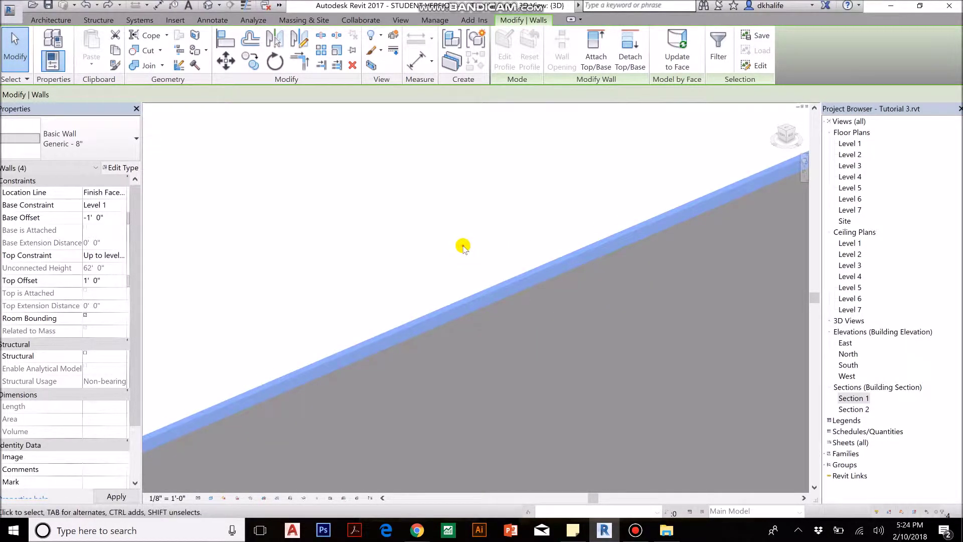
{"action": "scroll", "coordinate": [463, 245], "scroll_direction": "down", "scroll_amount": 4}
{"action": "left_click", "coordinate": [458, 289]}
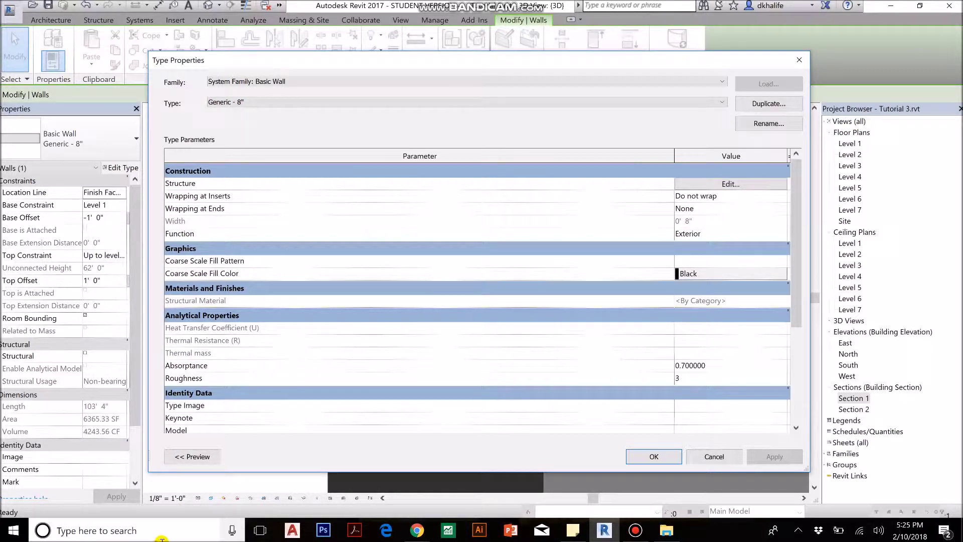
{"action": "left_click", "coordinate": [752, 104]}
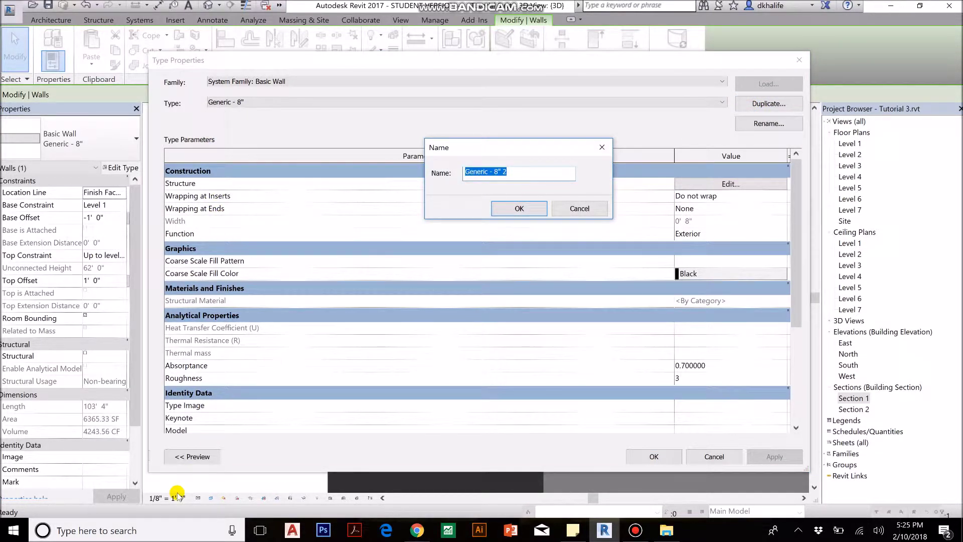
{"action": "type", "text": "BRICK"}
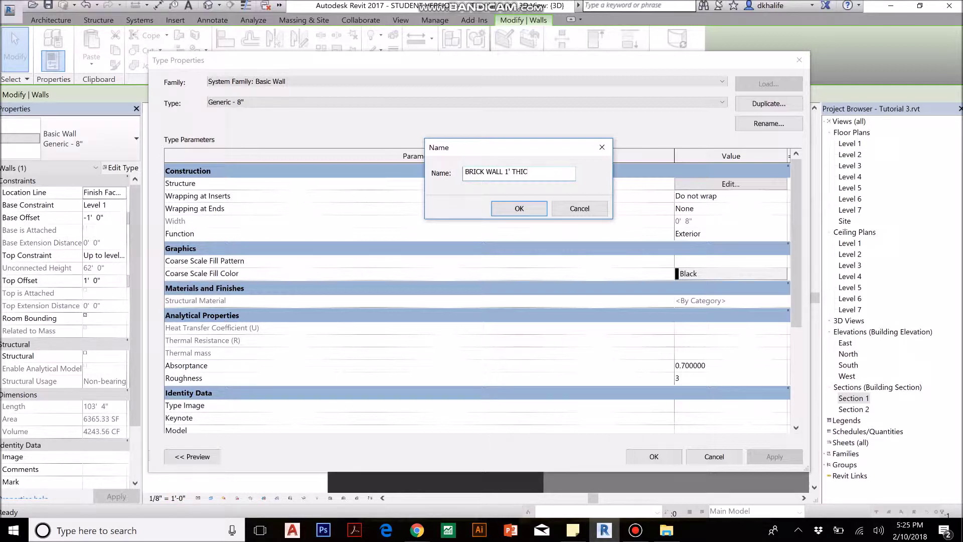
{"action": "type", "text": "WALL 1' THICKNESS"}
{"action": "key", "text": "Return"}
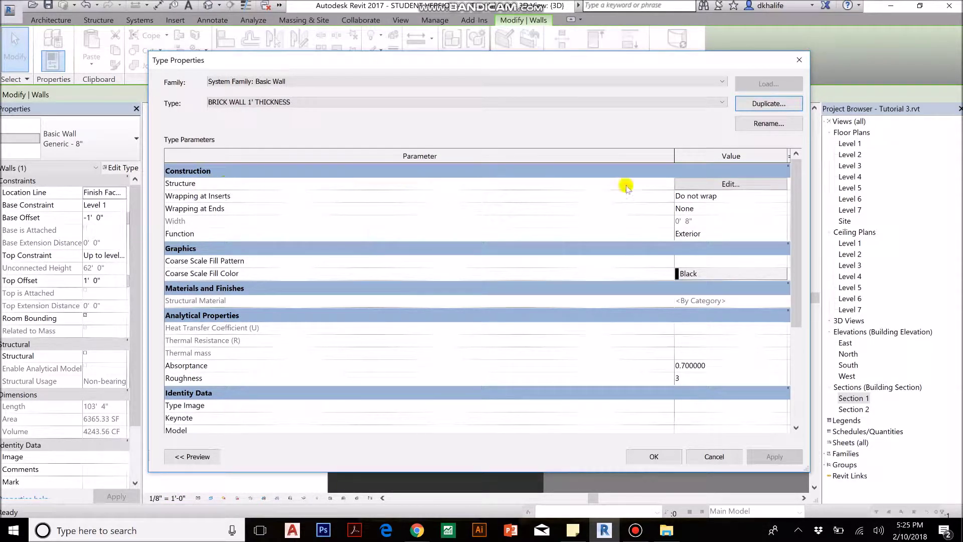
Insert two layers above the exterior-side core boundary in the new wall type's structure.
{"action": "left_click", "coordinate": [678, 184]}
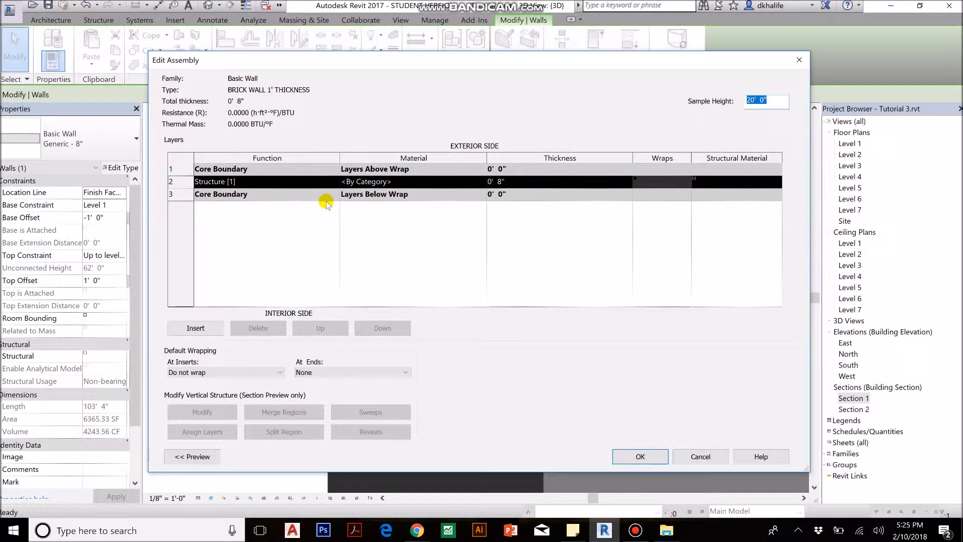
{"action": "left_click", "coordinate": [261, 185]}
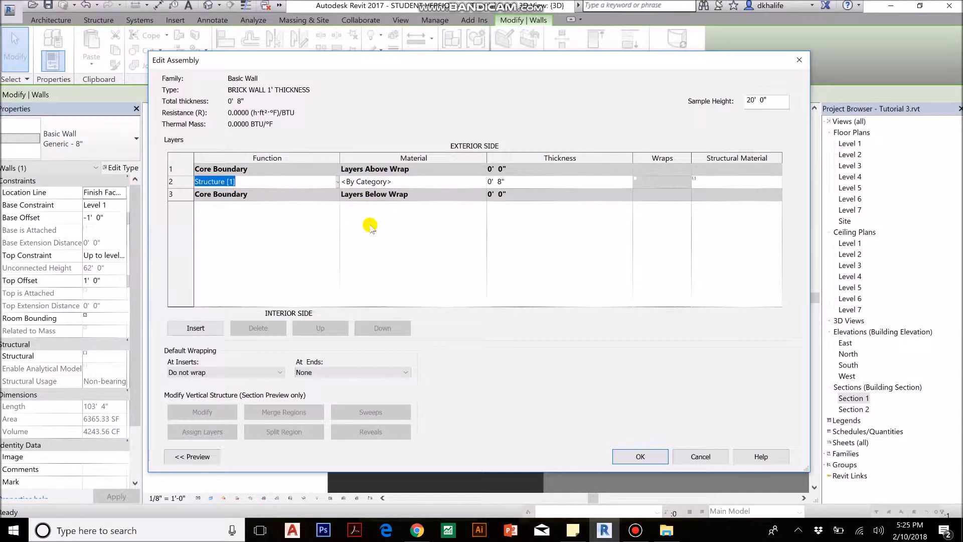
{"action": "left_click", "coordinate": [286, 245]}
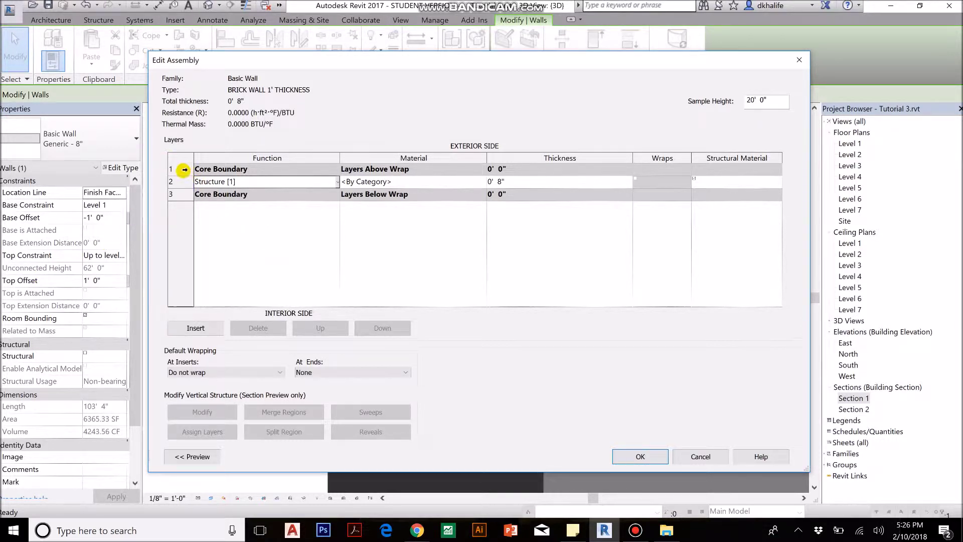
{"action": "left_click", "coordinate": [184, 169]}
{"action": "left_click", "coordinate": [193, 329]}
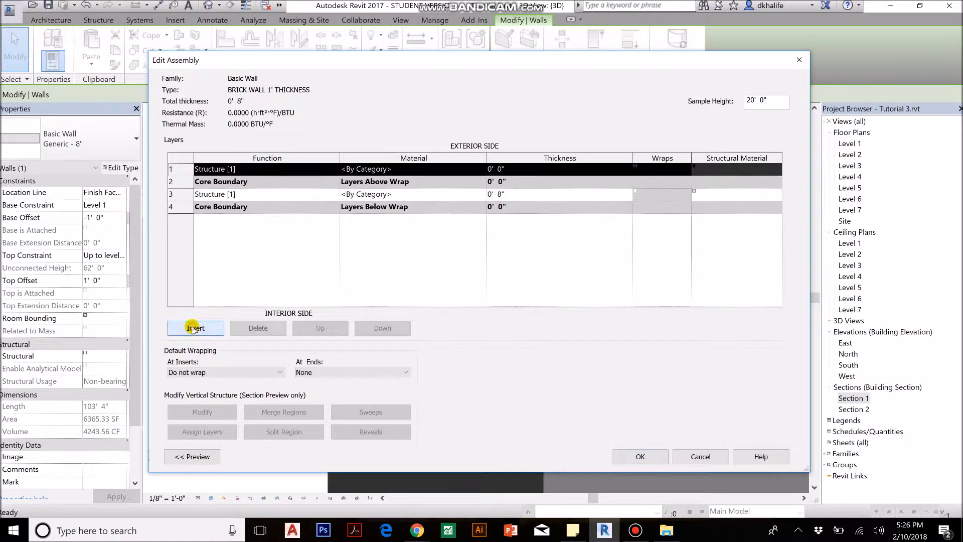
{"action": "left_click", "coordinate": [193, 329]}
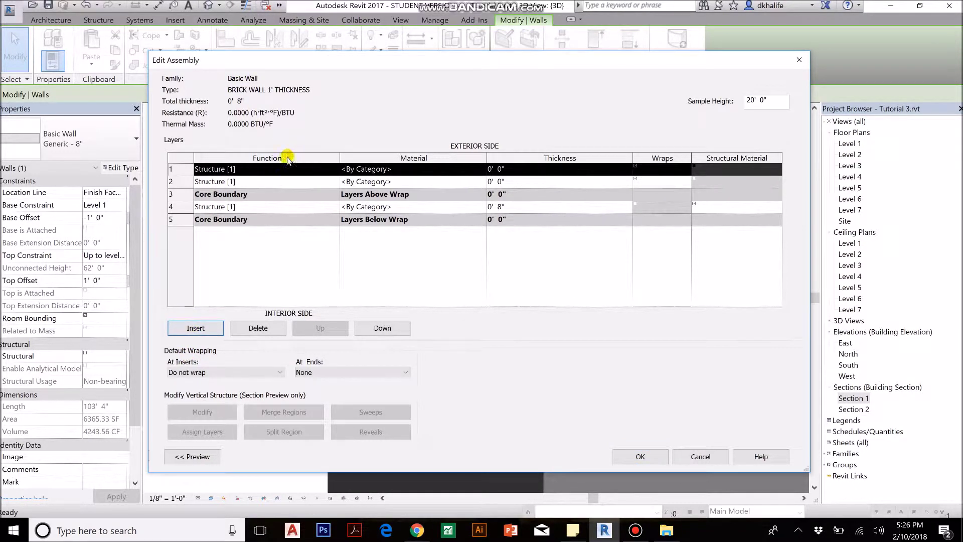
Set the function of the outermost wall layer to Finish 1 [4].
{"action": "left_click", "coordinate": [271, 170]}
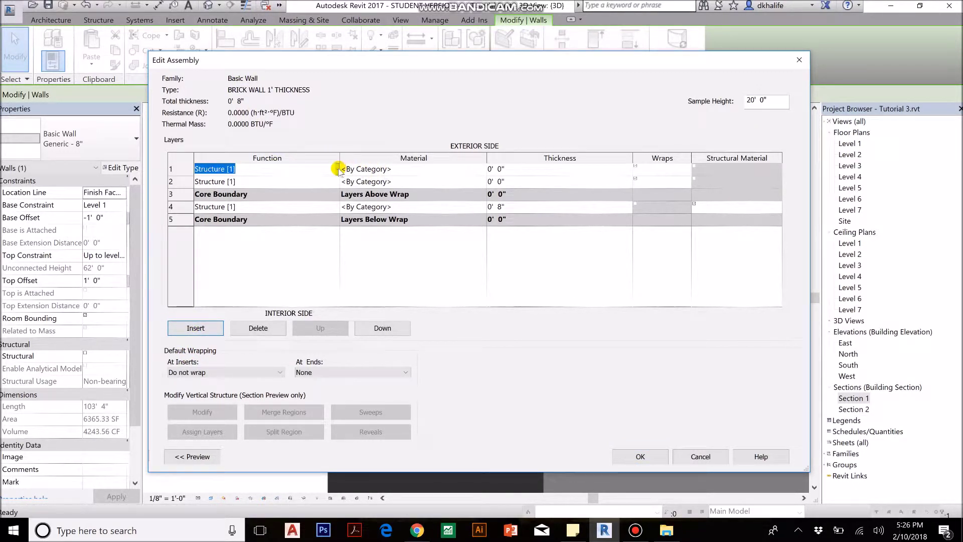
{"action": "left_click", "coordinate": [337, 170]}
{"action": "scroll", "coordinate": [281, 187], "scroll_direction": "down", "scroll_amount": 2}
{"action": "scroll", "coordinate": [221, 190], "scroll_direction": "down", "scroll_amount": 2}
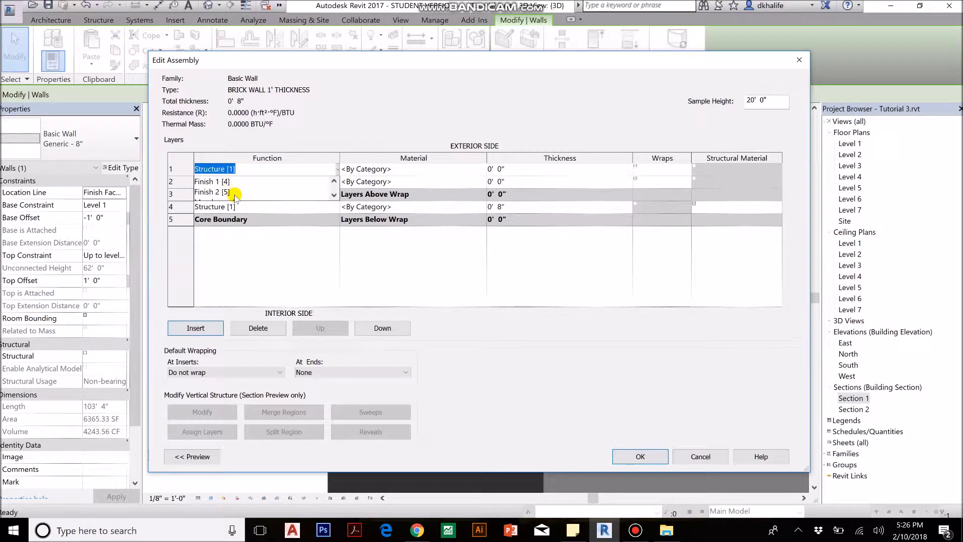
{"action": "left_click", "coordinate": [221, 181]}
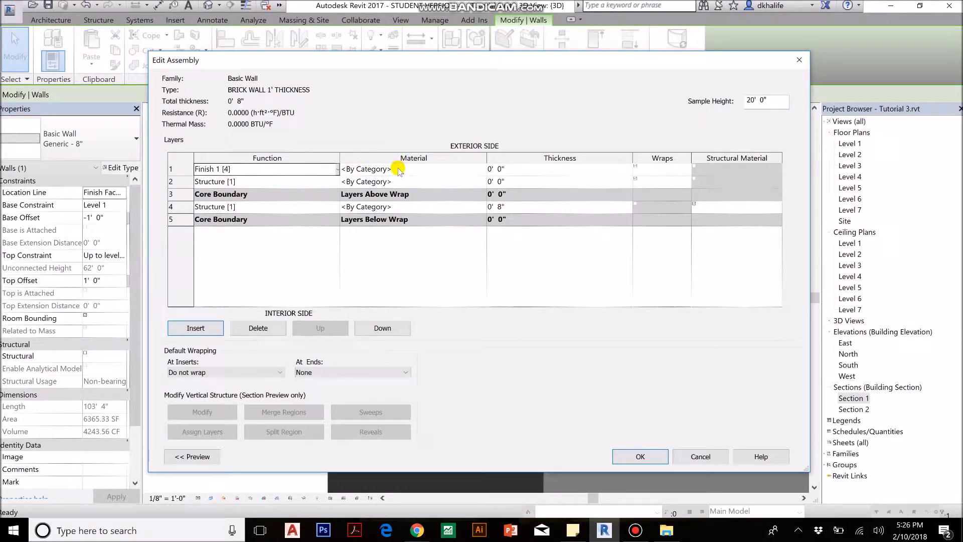
Assign the Brick, Common material to the Finish 1 layer and set its thickness to 3 5/8".
{"action": "left_click", "coordinate": [485, 167]}
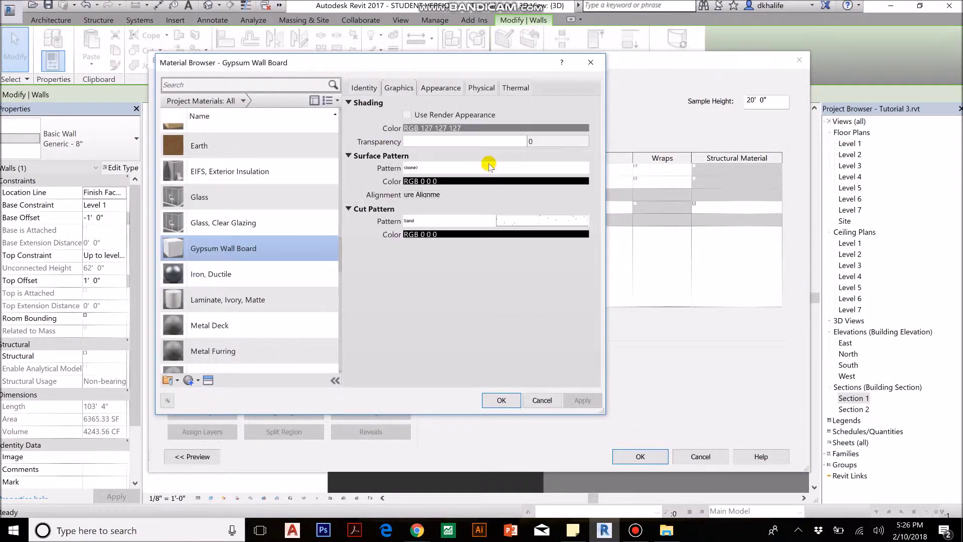
{"action": "left_click_drag", "start_coordinate": [506, 68], "coordinate": [697, 220]}
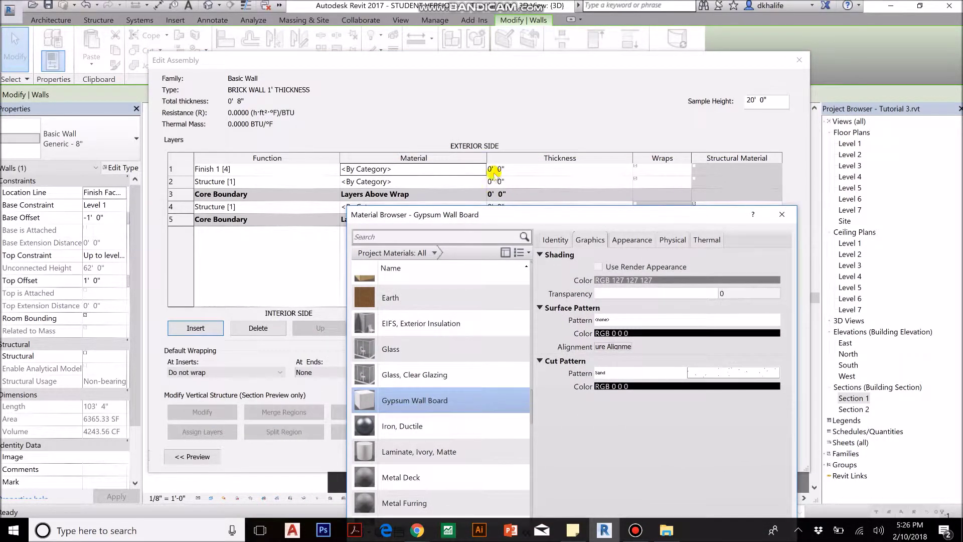
{"action": "left_click_drag", "start_coordinate": [562, 211], "coordinate": [488, 103]}
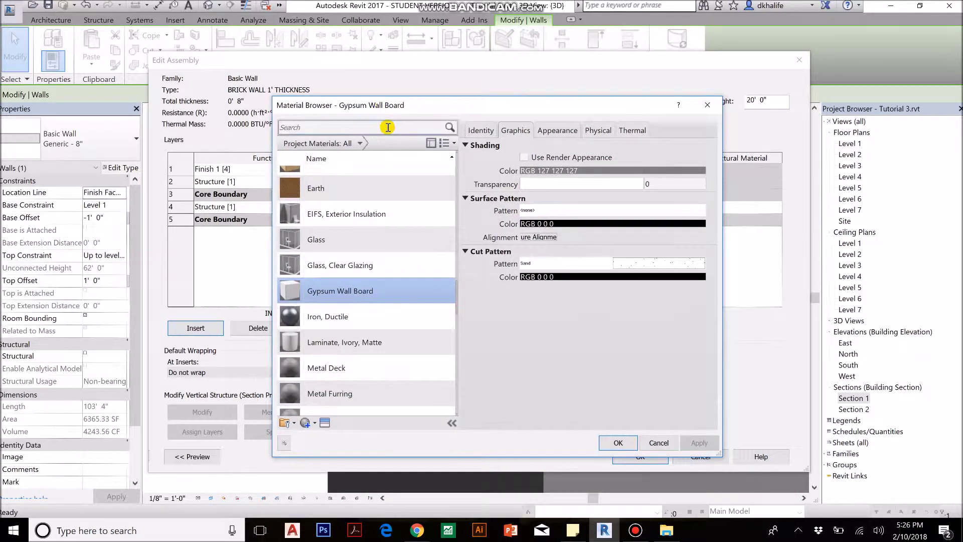
{"action": "left_click", "coordinate": [372, 129]}
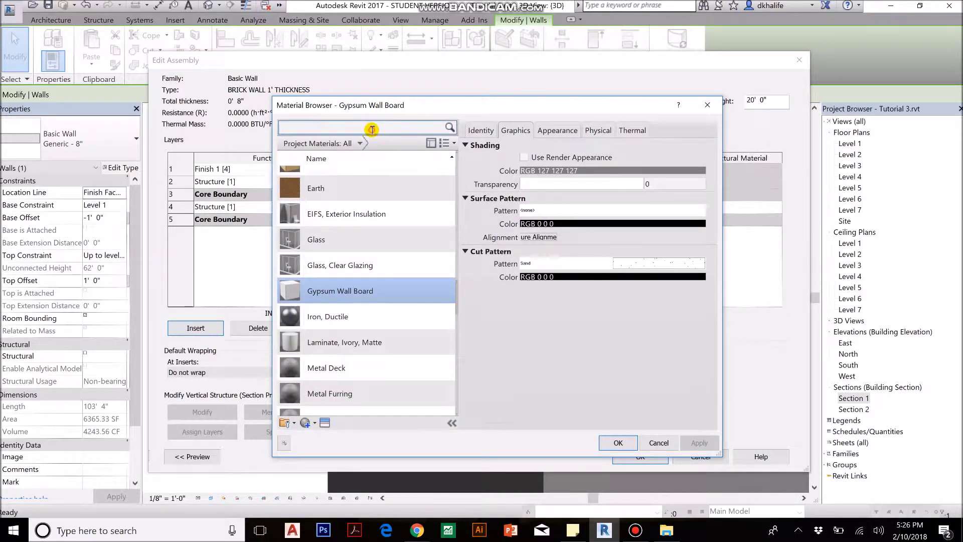
{"action": "type", "text": "Br"}
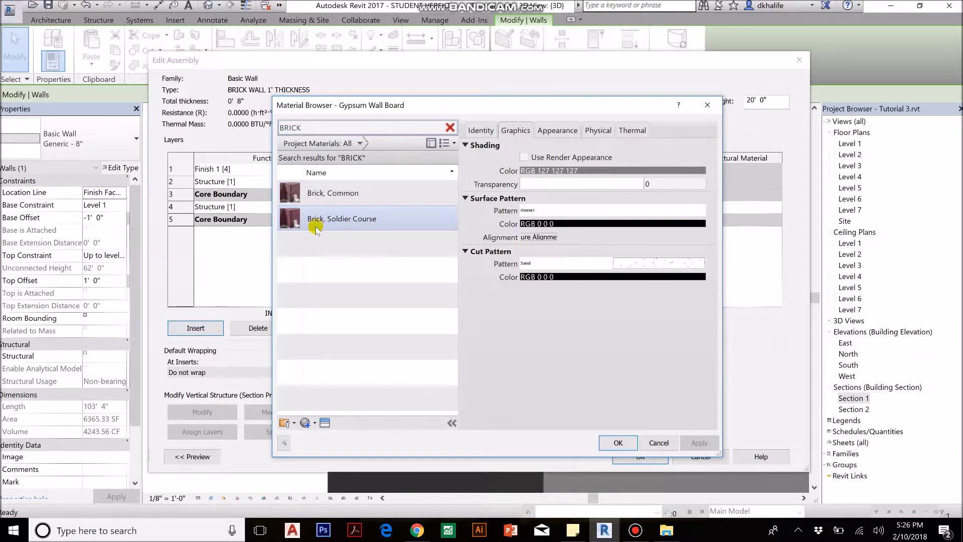
{"action": "left_click", "coordinate": [347, 194]}
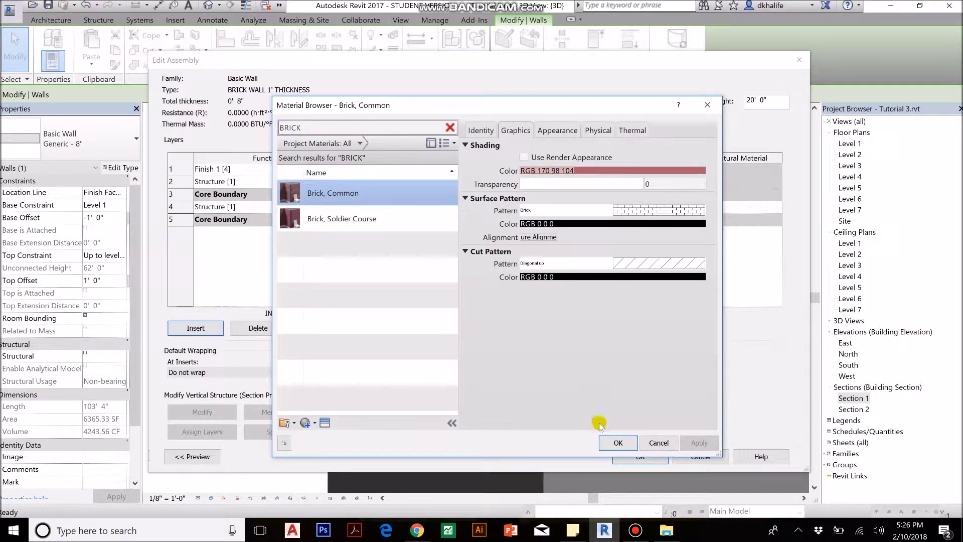
{"action": "left_click", "coordinate": [617, 441]}
{"action": "left_click", "coordinate": [532, 173]}
{"action": "type", "text": "3 5/8\""}
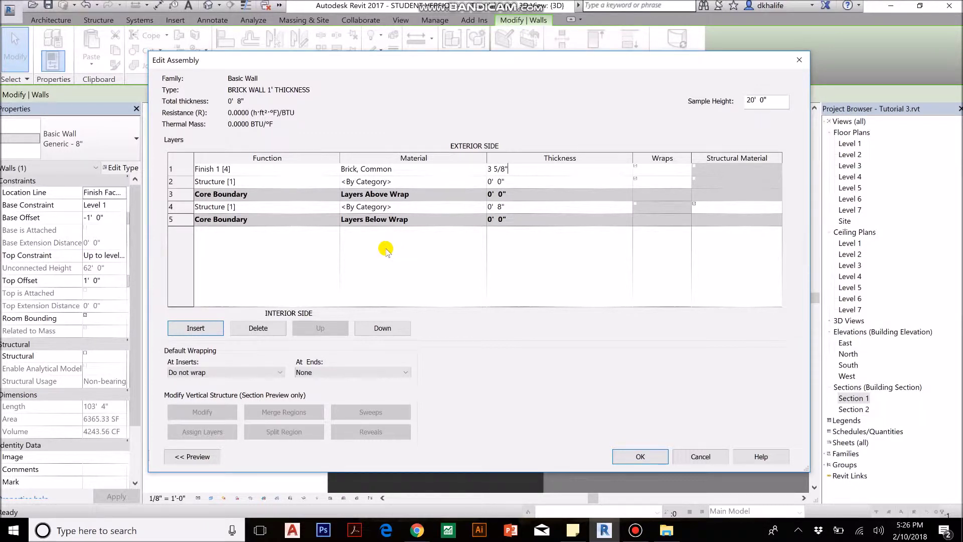
{"action": "key", "text": "Tab"}
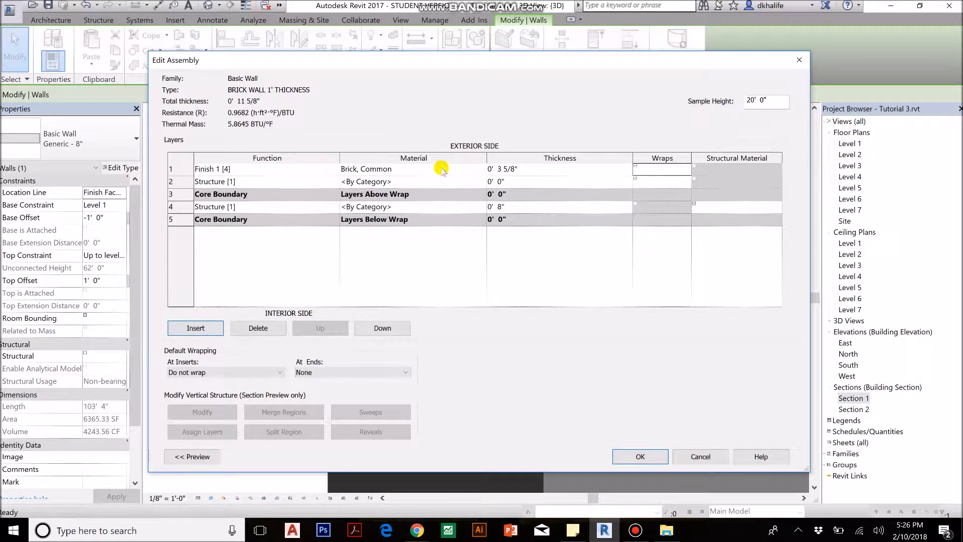
Set the function of the second wall layer to Thermal/Air Layer [3].
{"action": "left_click", "coordinate": [301, 184]}
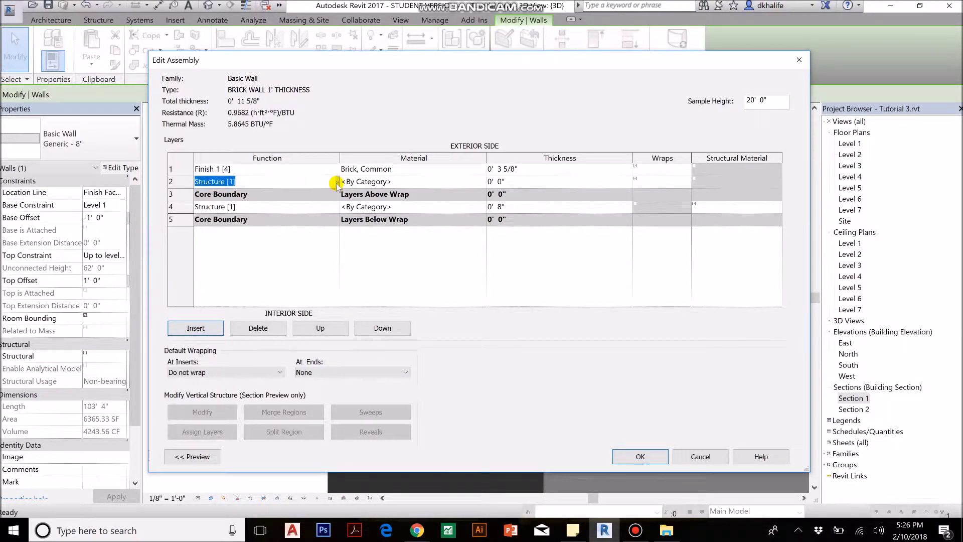
{"action": "left_click", "coordinate": [337, 182]}
{"action": "scroll", "coordinate": [246, 206], "scroll_direction": "down", "scroll_amount": 1}
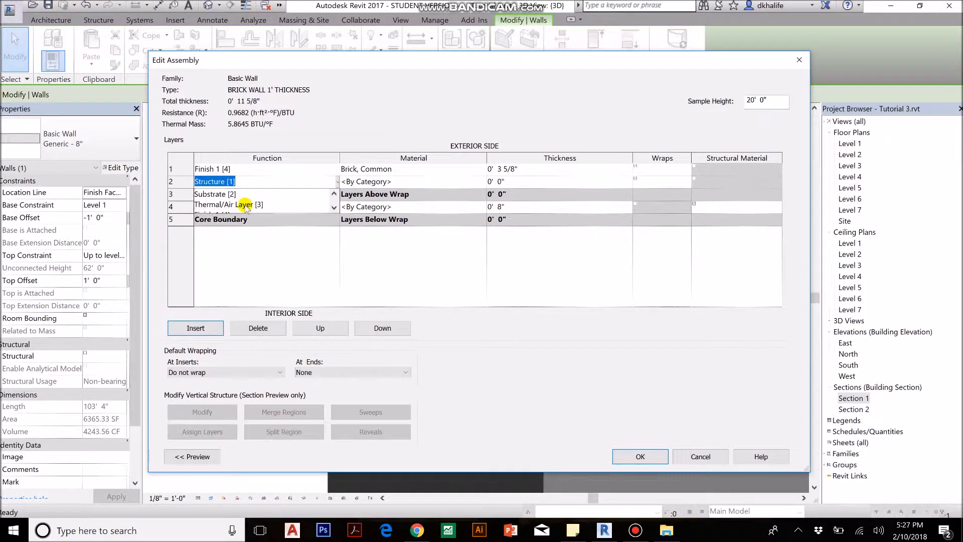
{"action": "left_click", "coordinate": [245, 206]}
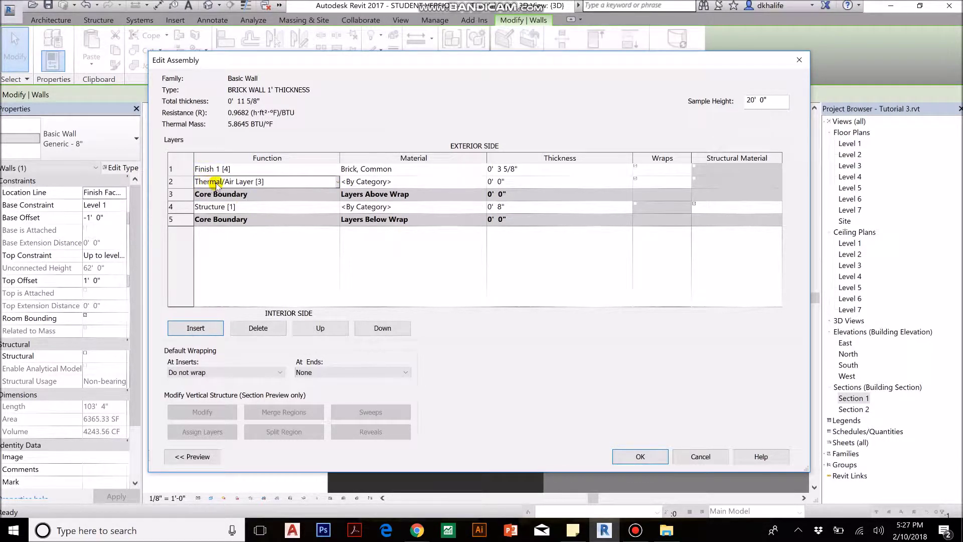
Search the material library for insulation and assign Rigid insulation to the Thermal/Air Layer [3].
{"action": "left_click", "coordinate": [395, 182]}
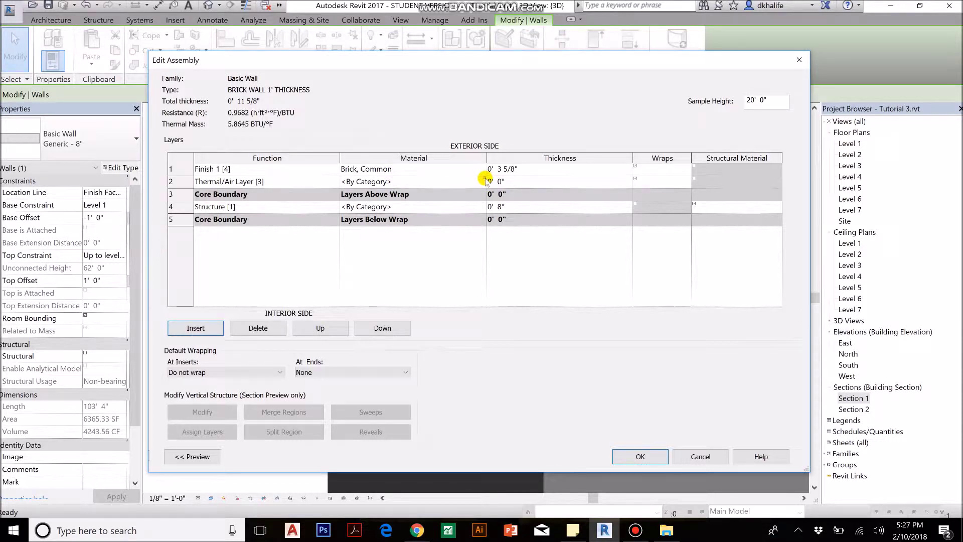
{"action": "left_click", "coordinate": [485, 181]}
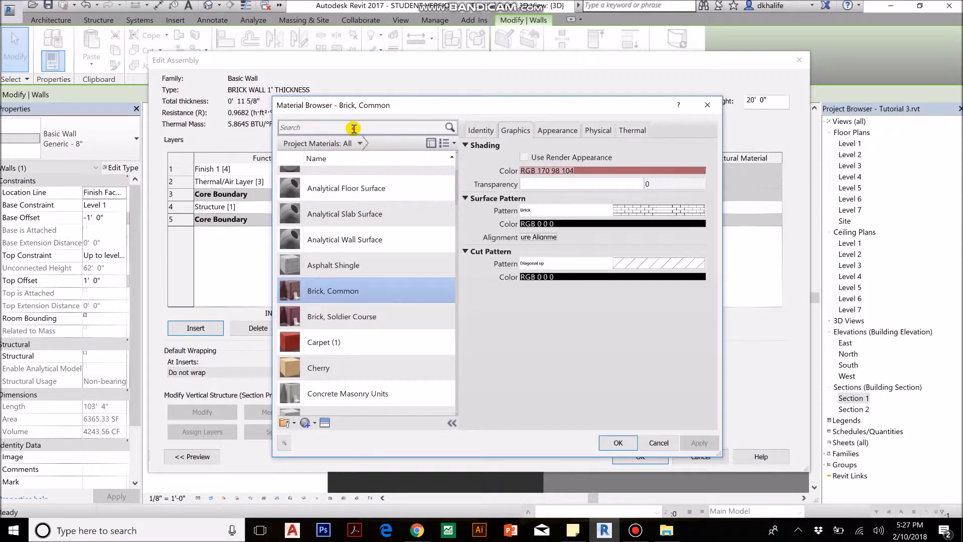
{"action": "type", "text": "INSULA"}
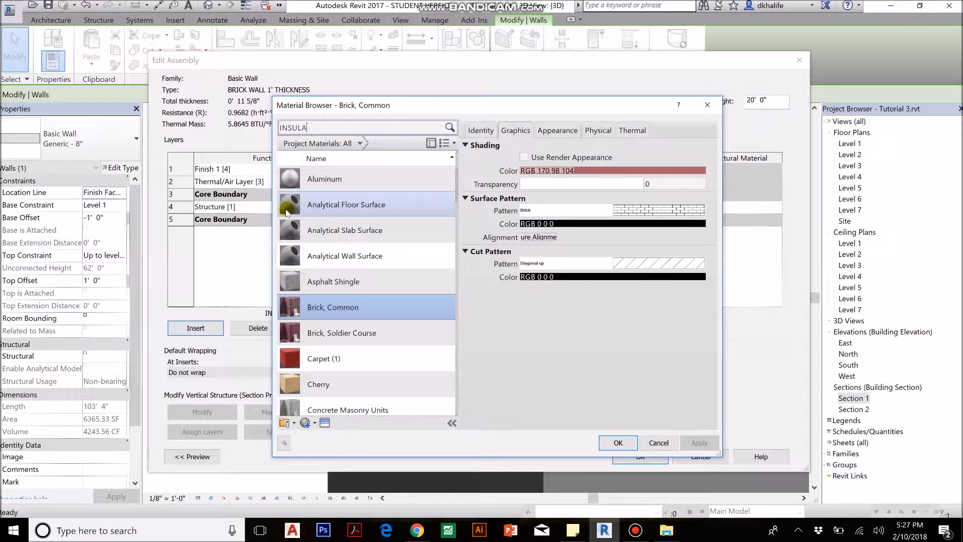
{"action": "type", "text": "TION"}
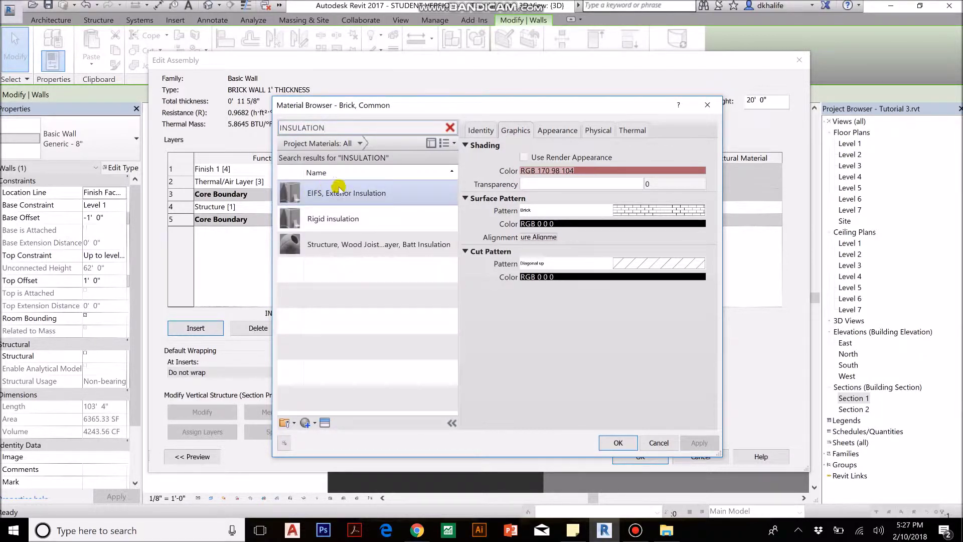
{"action": "left_click", "coordinate": [342, 221]}
{"action": "left_click", "coordinate": [626, 435]}
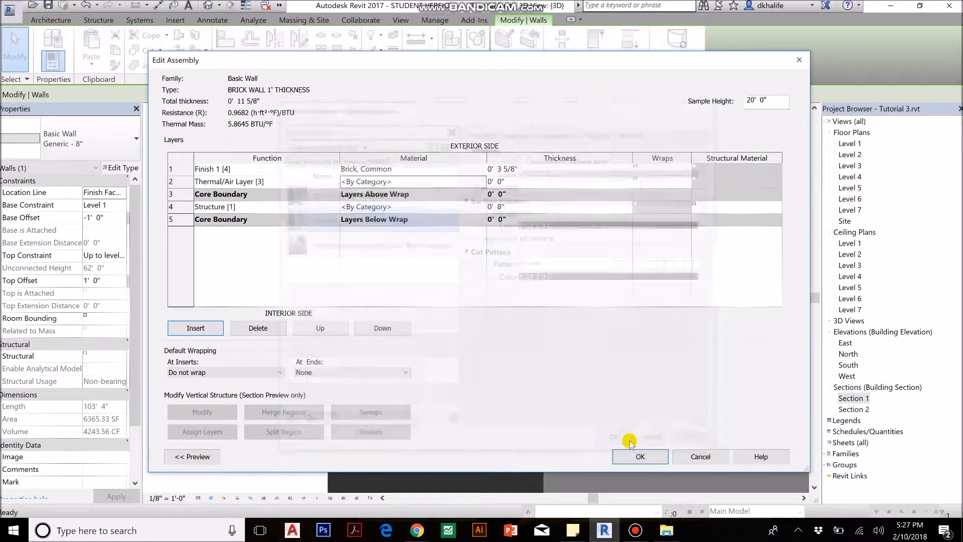
Set the thickness of the Rigid insulation layer to 4".
{"action": "left_click", "coordinate": [509, 182]}
{"action": "left_click_drag", "start_coordinate": [509, 182], "coordinate": [482, 184]}
{"action": "type", "text": "4"}
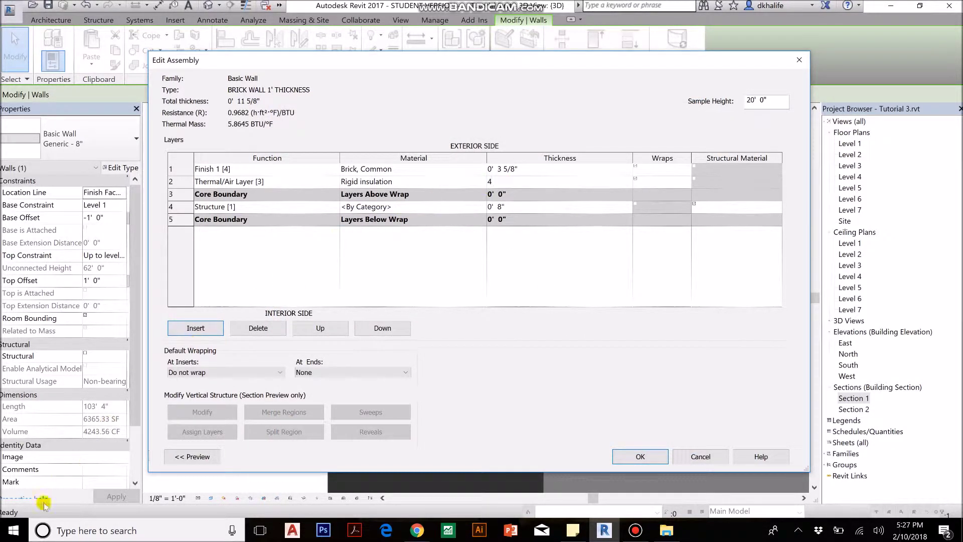
{"action": "type", "text": "\""}
{"action": "key", "text": "Tab"}
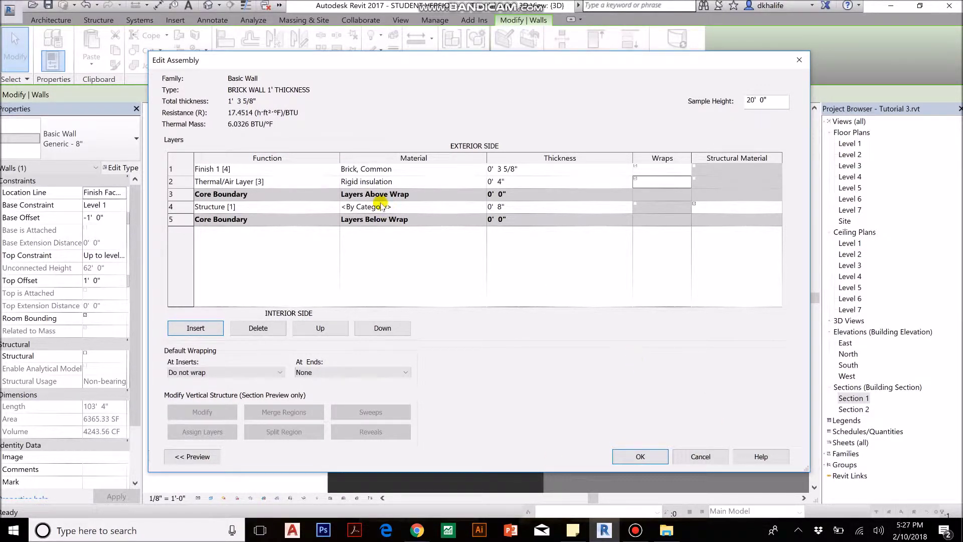
Insert a layer inside the core, on the exterior side of the structure layer, and set its function to Substrate [2].
{"action": "left_click", "coordinate": [312, 207]}
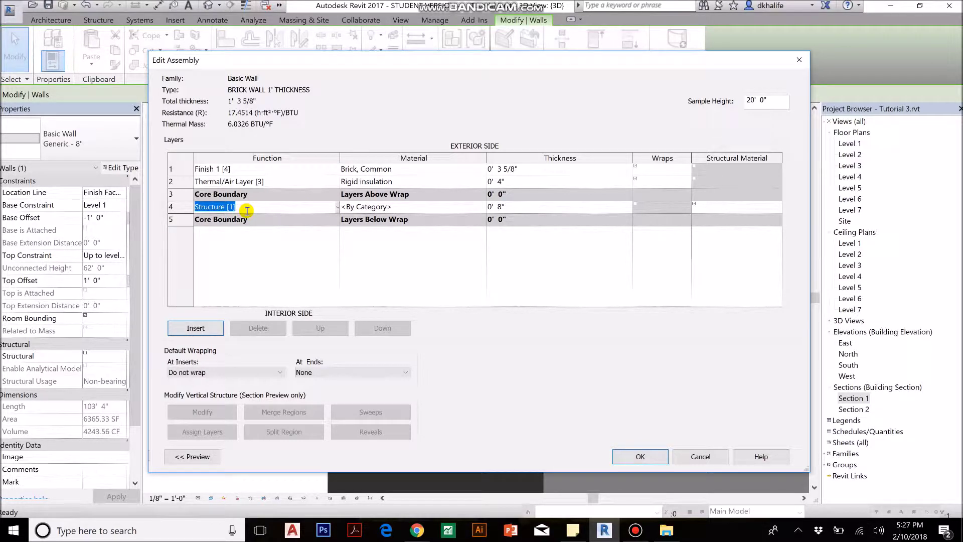
{"action": "left_click", "coordinate": [201, 328]}
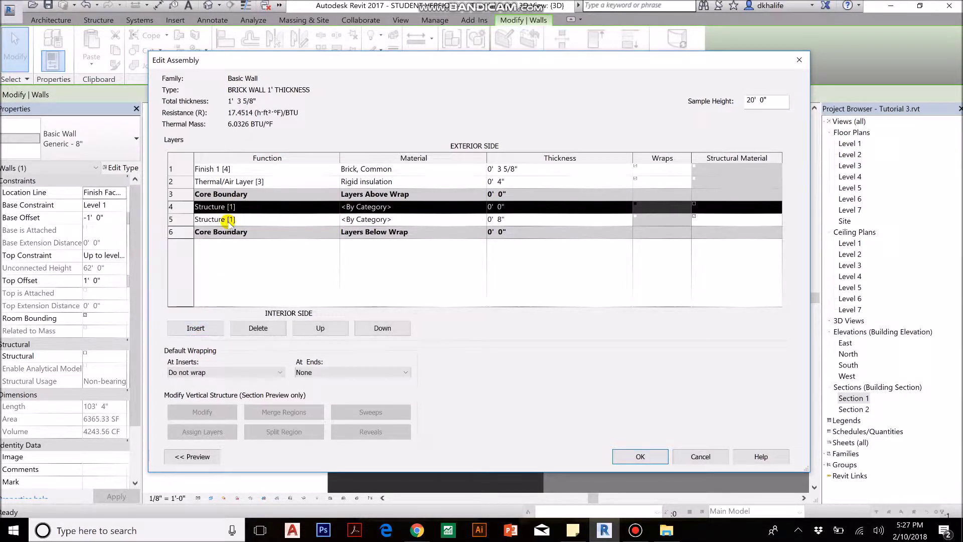
{"action": "left_click", "coordinate": [323, 209]}
{"action": "left_click", "coordinate": [338, 207]}
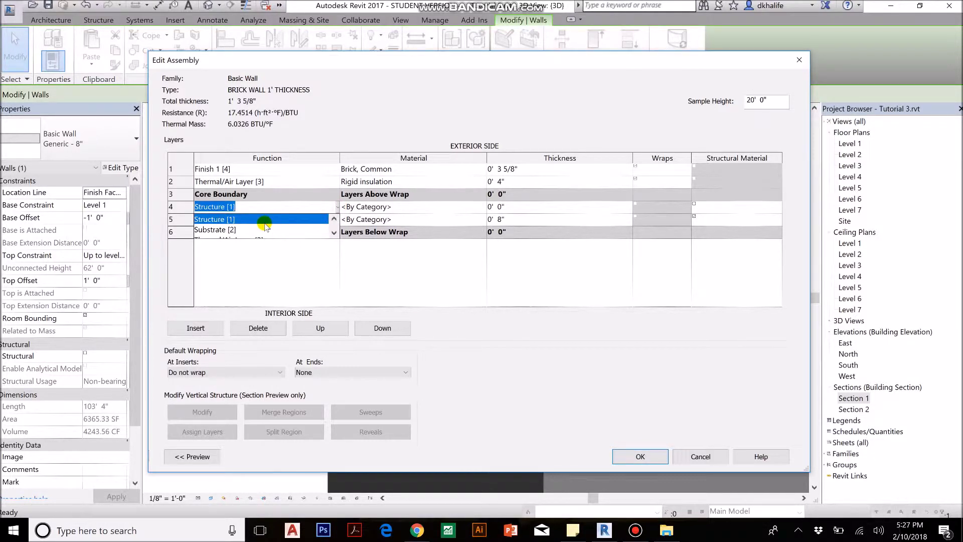
{"action": "left_click", "coordinate": [232, 220]}
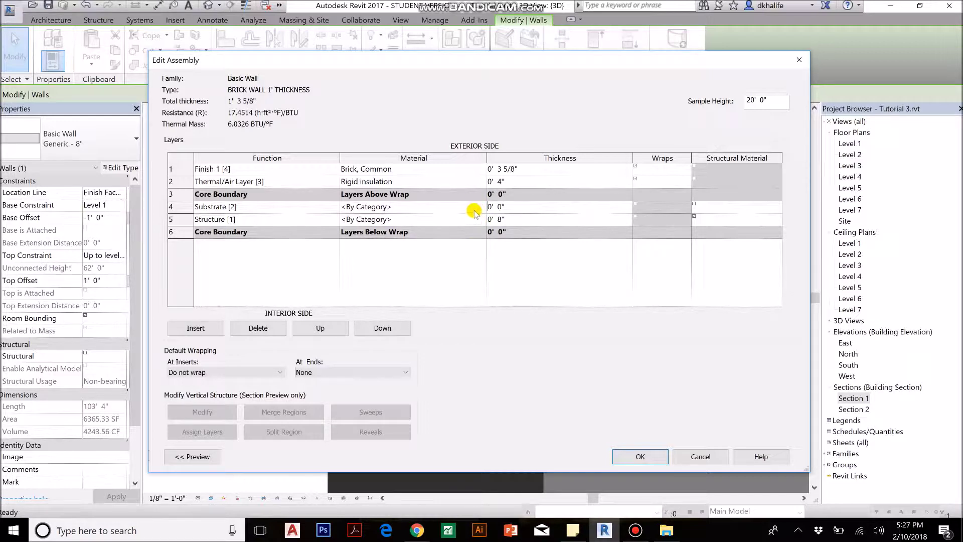
Assign the Plywood, Sheathing material to the Substrate [2] layer and set its thickness to 5/8".
{"action": "left_click", "coordinate": [476, 206]}
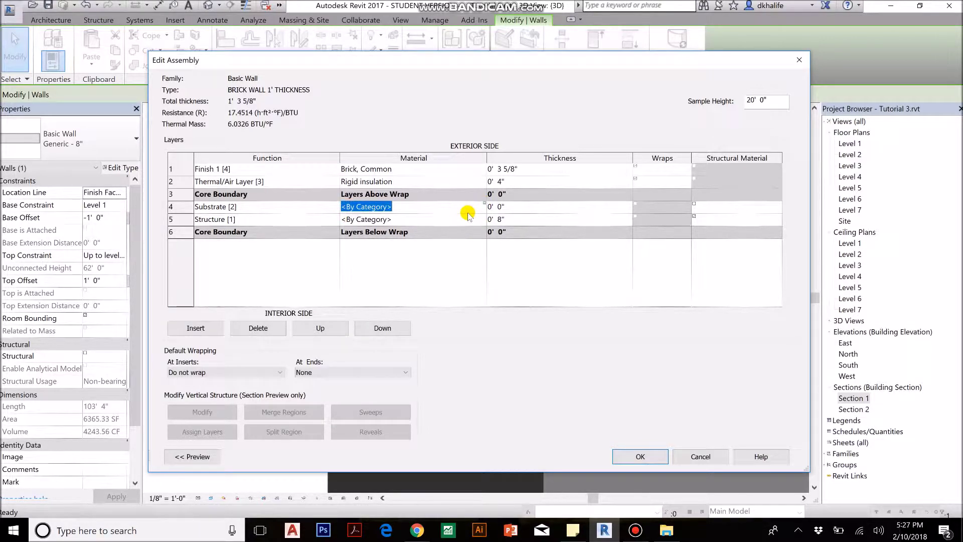
{"action": "left_click", "coordinate": [476, 209]}
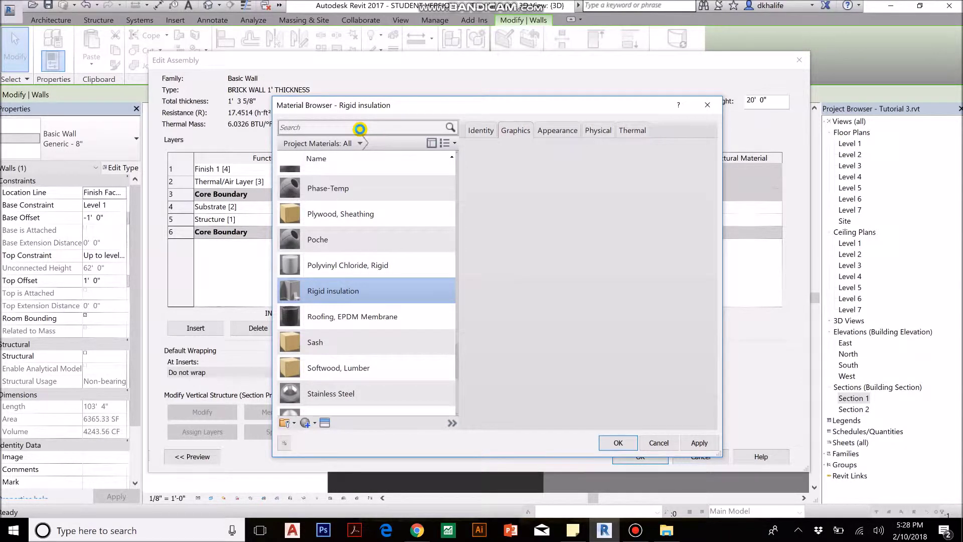
{"action": "left_click", "coordinate": [316, 127]}
{"action": "type", "text": "SHEAT"}
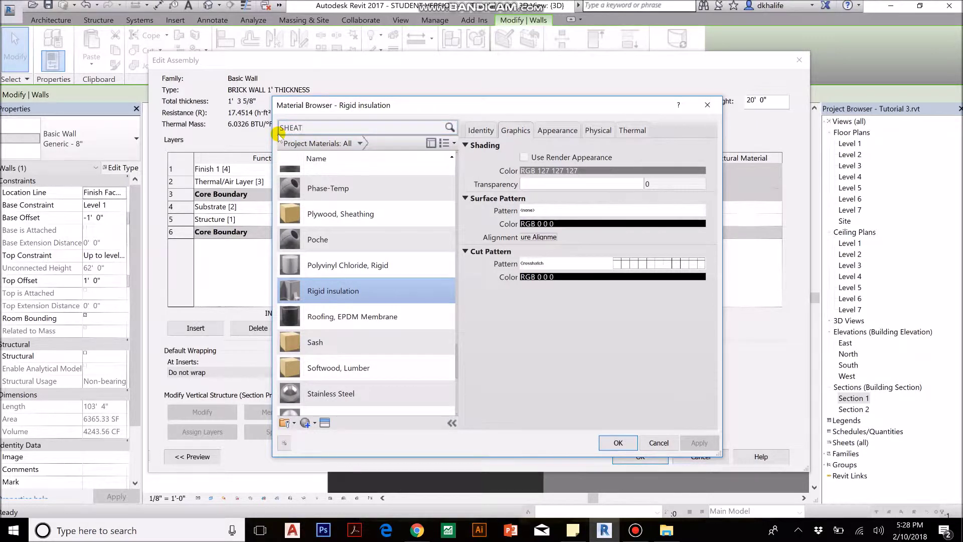
{"action": "type", "text": "HI"}
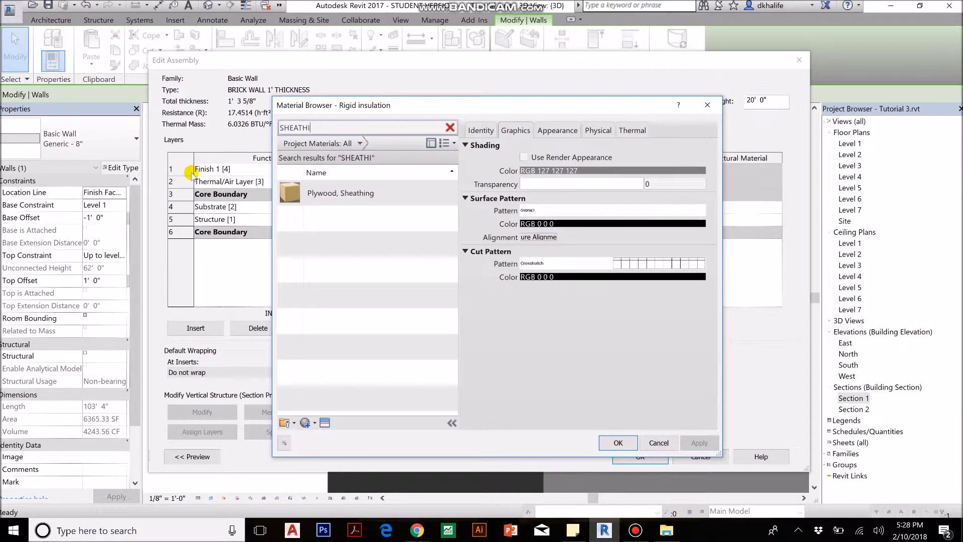
{"action": "left_click", "coordinate": [416, 198]}
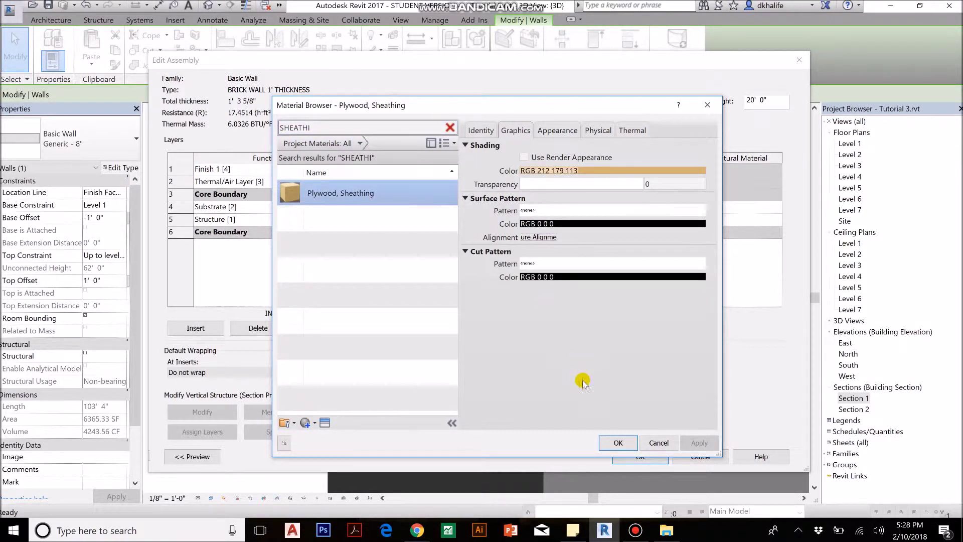
{"action": "left_click", "coordinate": [617, 444]}
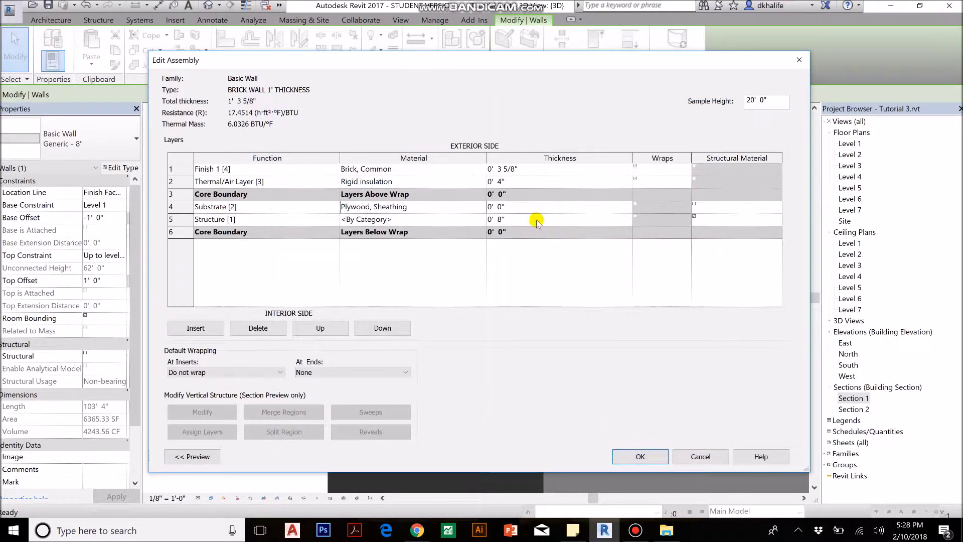
{"action": "left_click", "coordinate": [522, 206]}
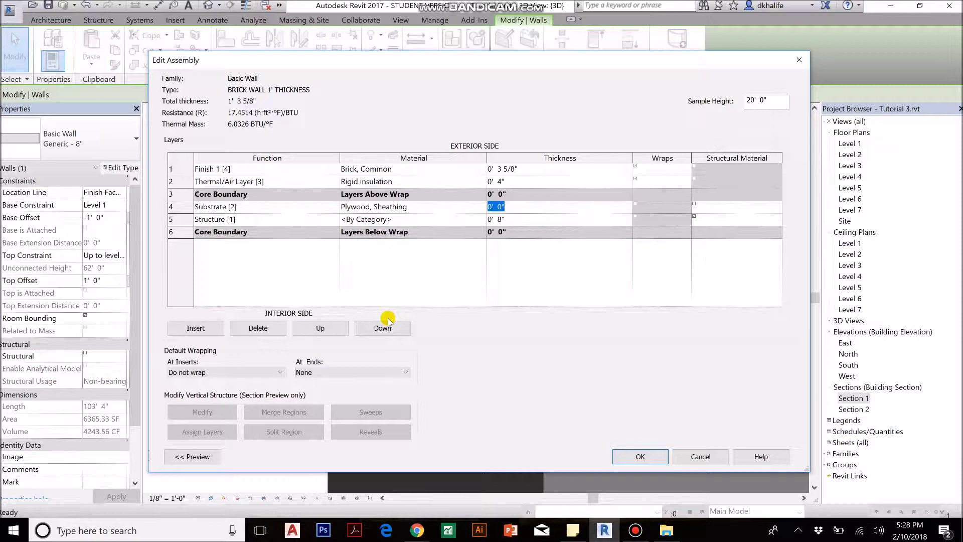
{"action": "type", "text": "5/8"}
{"action": "key", "text": "Tab"}
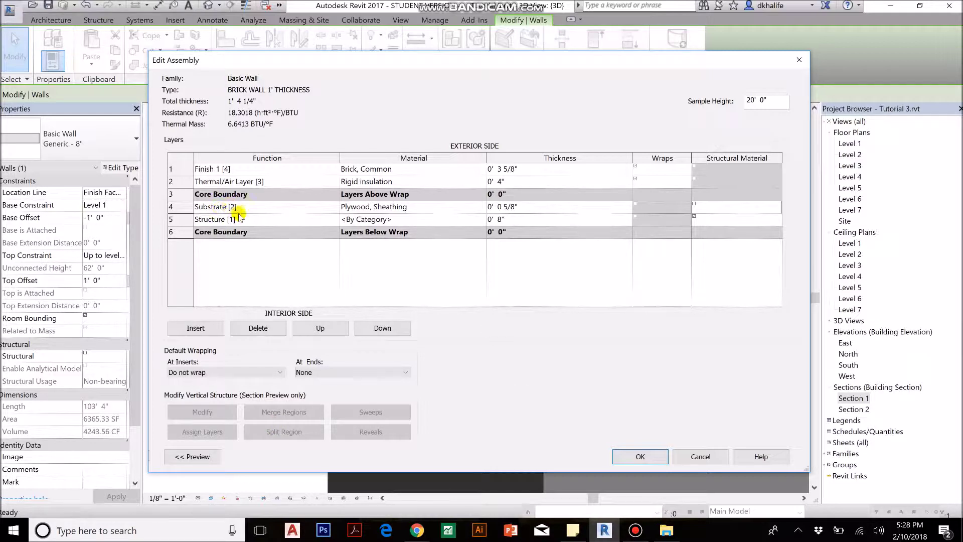
Assign the Metal Stud Layer material to the Structure [1] layer and set its thickness to 6".
{"action": "left_click", "coordinate": [368, 219]}
{"action": "left_click", "coordinate": [483, 219]}
{"action": "left_click", "coordinate": [379, 131]}
{"action": "type", "text": "METAI"}
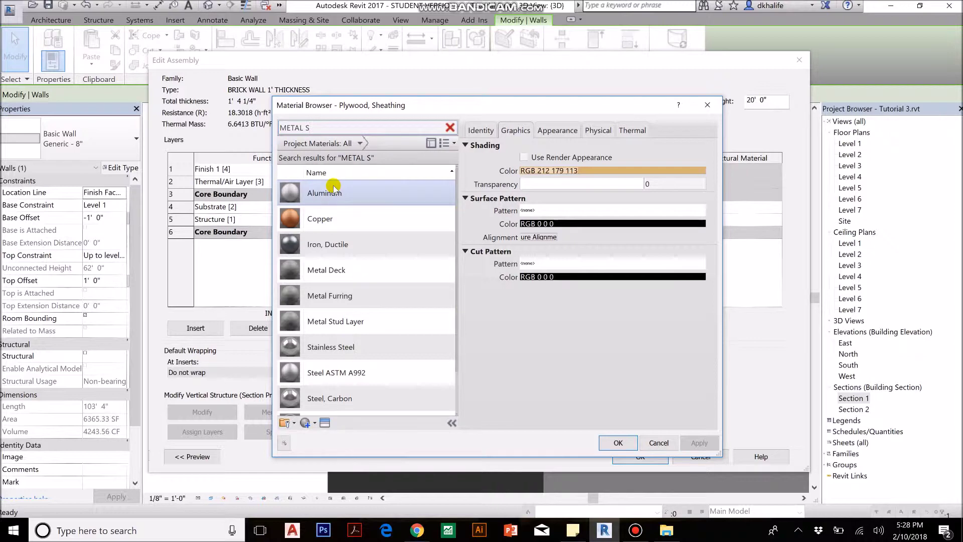
{"action": "type", "text": "TU"}
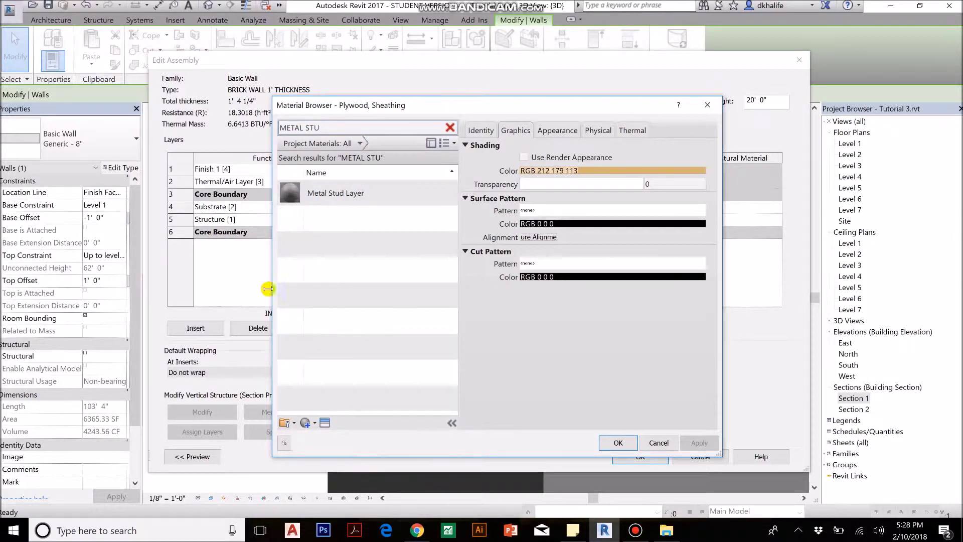
{"action": "left_click", "coordinate": [349, 191]}
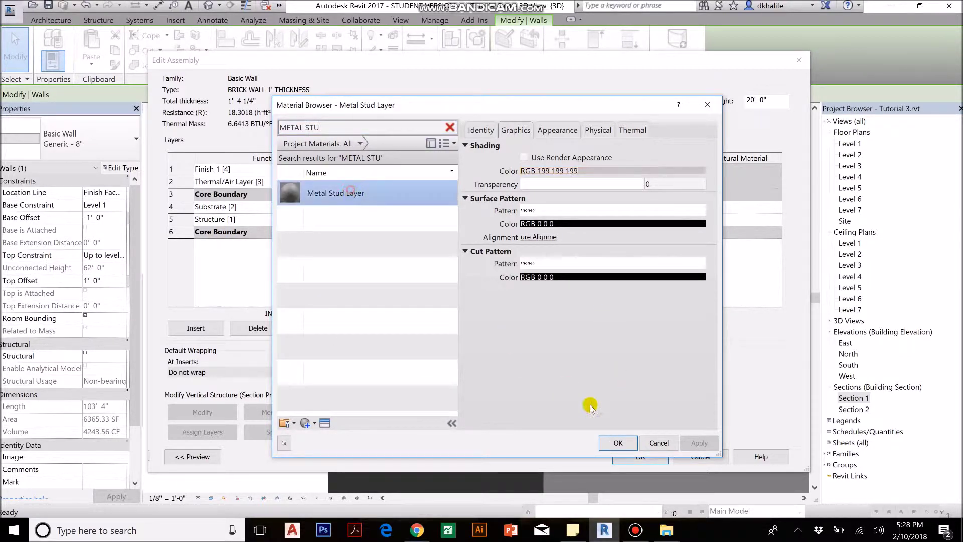
{"action": "left_click", "coordinate": [618, 443]}
{"action": "left_click", "coordinate": [522, 219]}
{"action": "left_click", "coordinate": [522, 218]}
{"action": "type", "text": "6"}
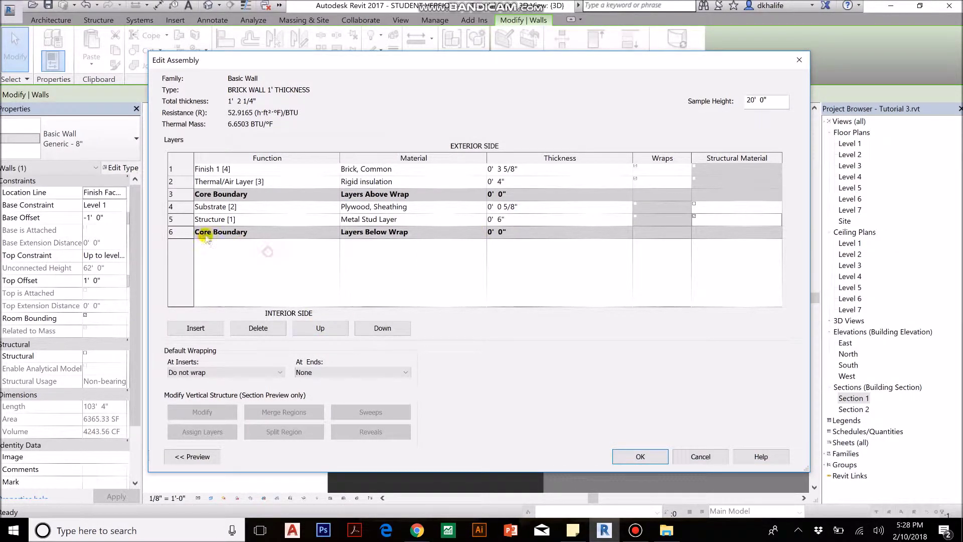
Insert another layer and move it below the interior-side core boundary.
{"action": "left_click", "coordinate": [179, 232]}
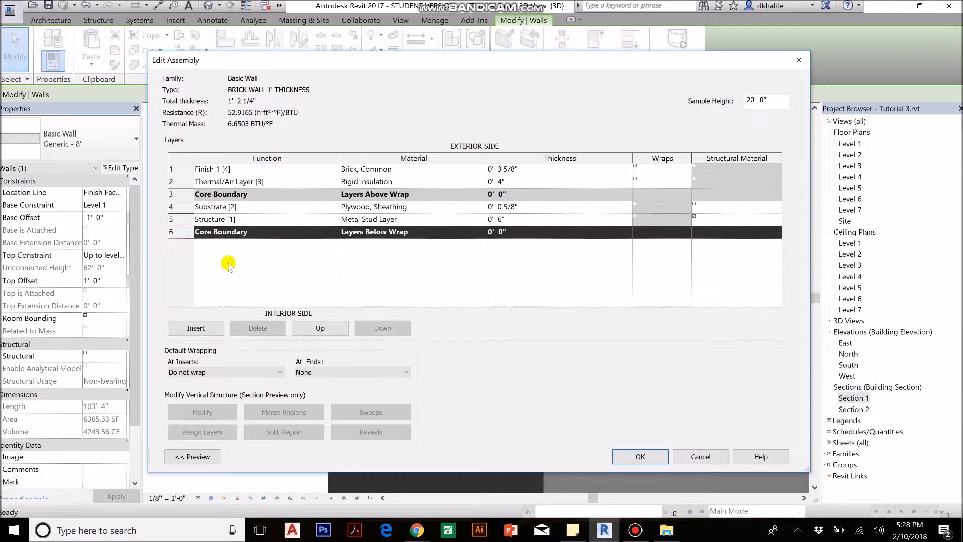
{"action": "left_click", "coordinate": [210, 329]}
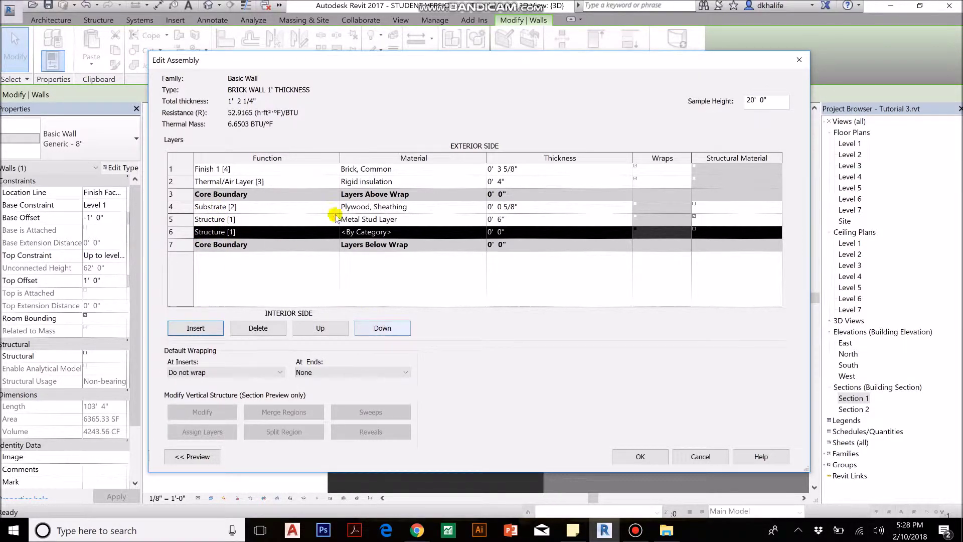
{"action": "left_click", "coordinate": [383, 328]}
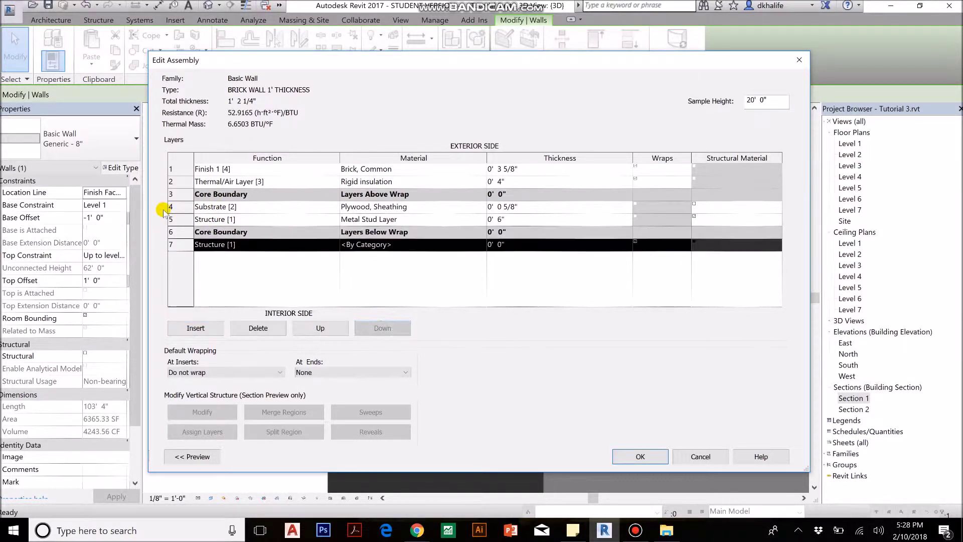
Set the function of the innermost wall layer to Finish 2 [5].
{"action": "left_click", "coordinate": [312, 250]}
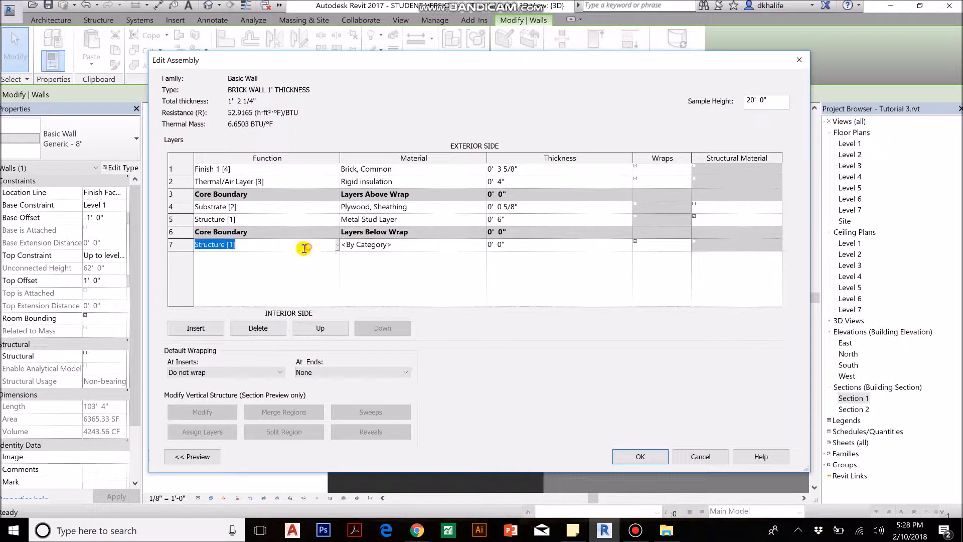
{"action": "left_click", "coordinate": [336, 244]}
{"action": "scroll", "coordinate": [228, 271], "scroll_direction": "down", "scroll_amount": 3}
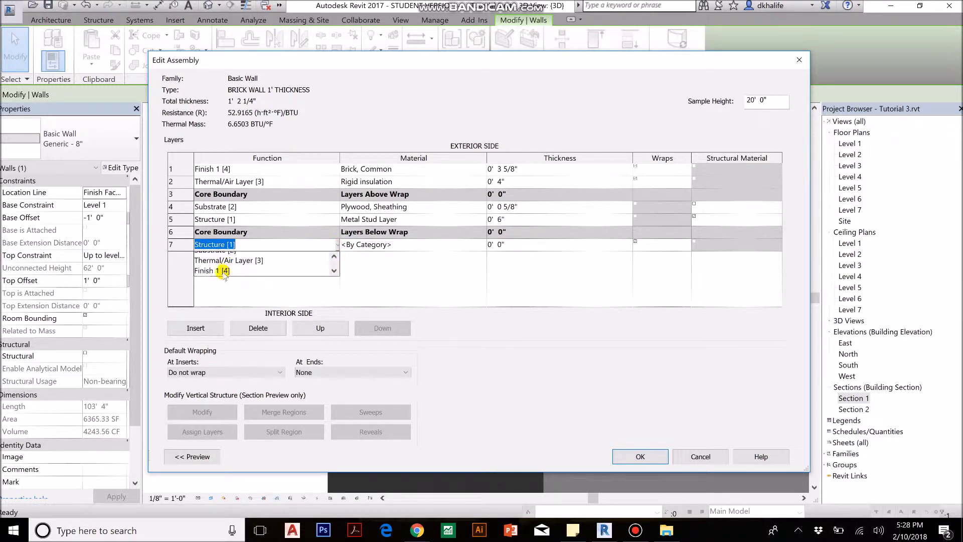
{"action": "left_click", "coordinate": [216, 268]}
Assign the Gypsum Wall Board material to the Finish 2 [5] layer and set its thickness to 5/8".
{"action": "left_click", "coordinate": [416, 248]}
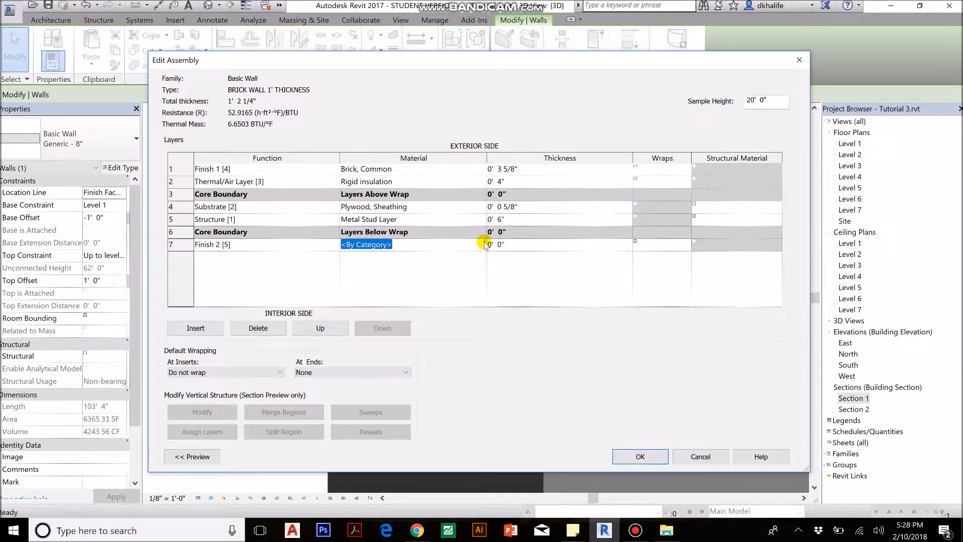
{"action": "left_click", "coordinate": [484, 244]}
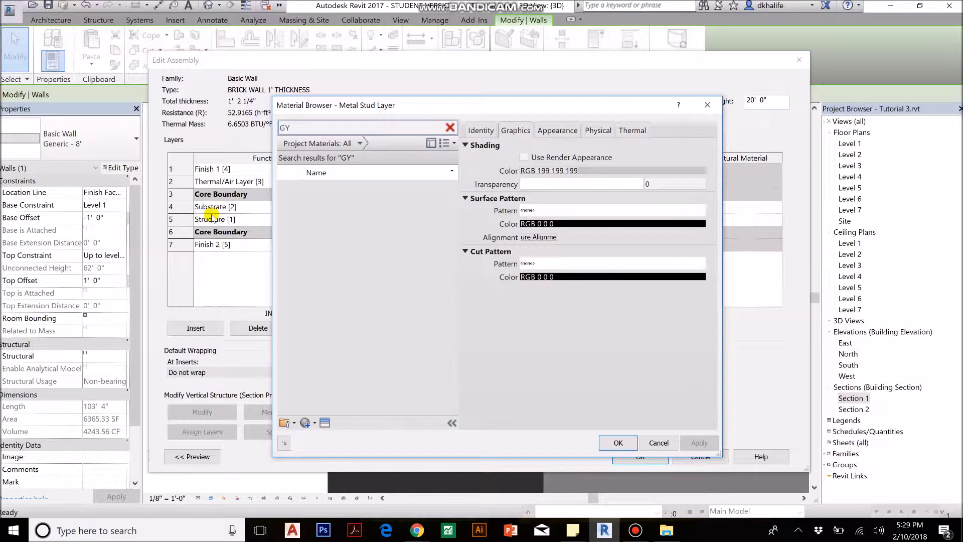
{"action": "left_click", "coordinate": [365, 192]}
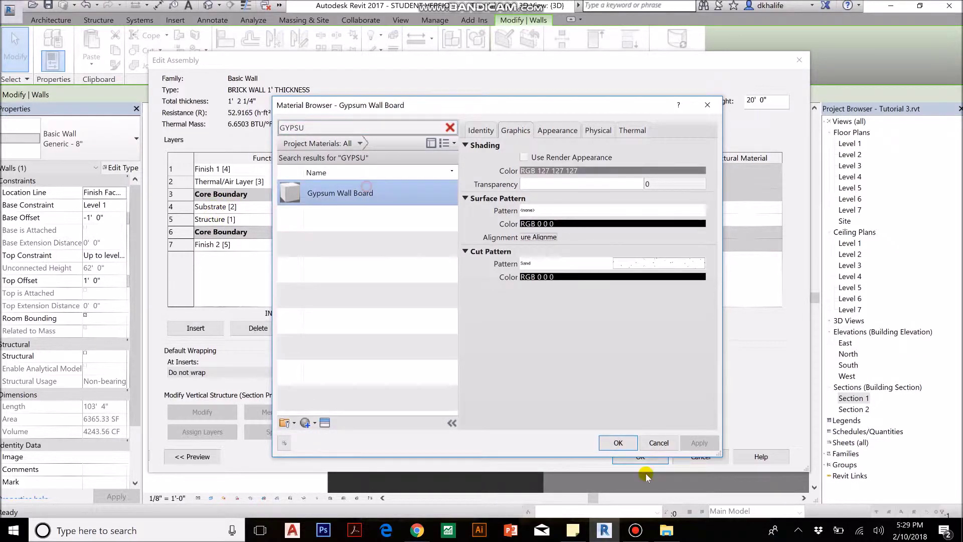
{"action": "left_click", "coordinate": [616, 443]}
{"action": "left_click", "coordinate": [514, 244]}
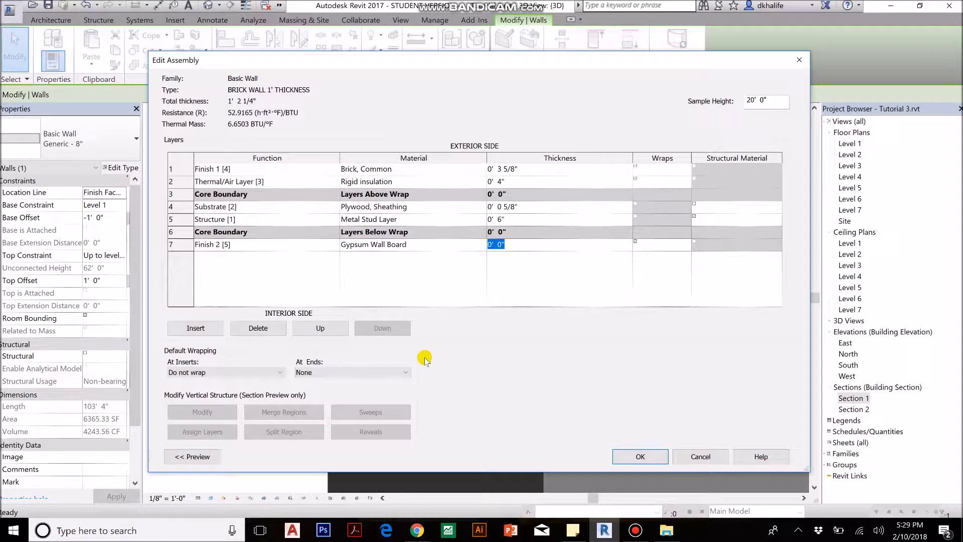
{"action": "type", "text": "8/8"}
{"action": "key", "text": "Tab"}
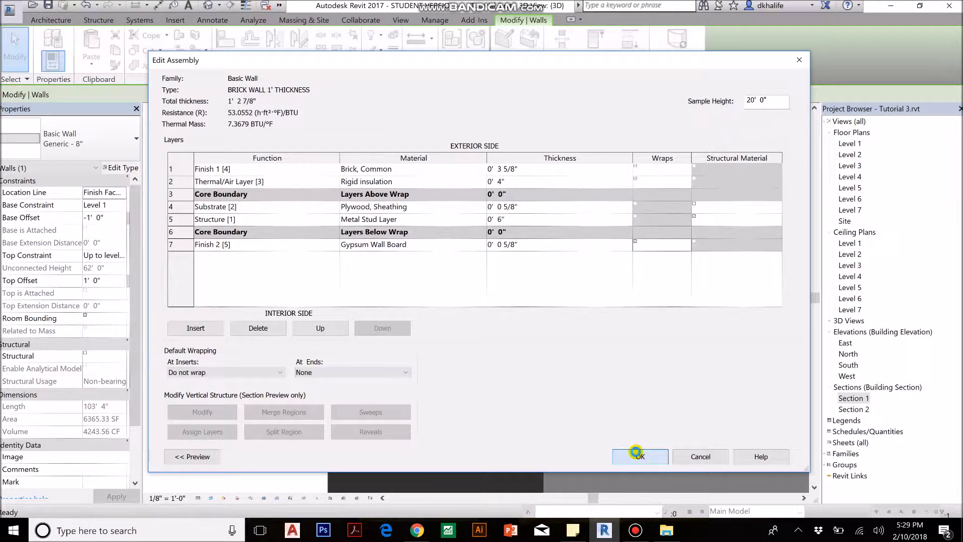
Accept the layer structure and apply the BRICK WALL 1' THICKNESS type to the selected exterior wall.
{"action": "left_click", "coordinate": [636, 452]}
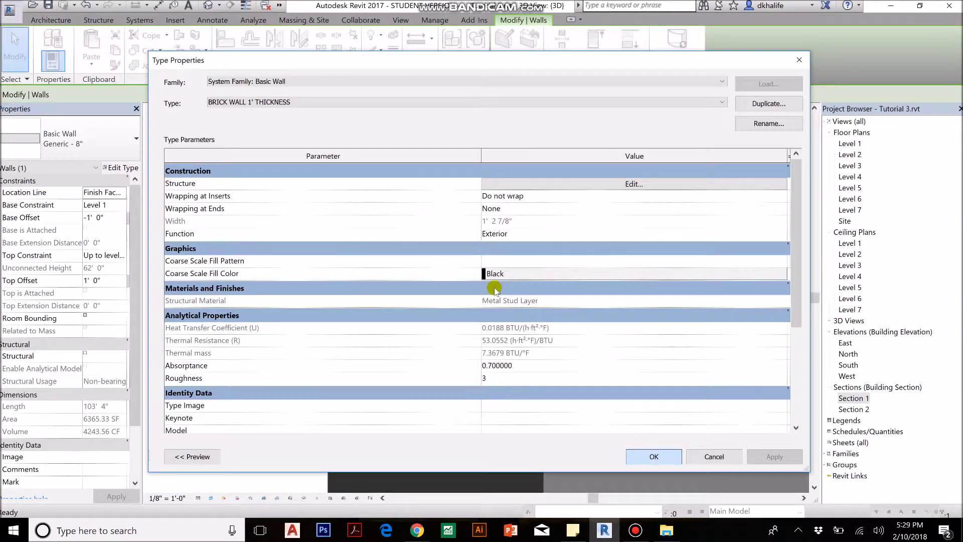
{"action": "key", "text": "Return"}
{"action": "left_click", "coordinate": [377, 308]}
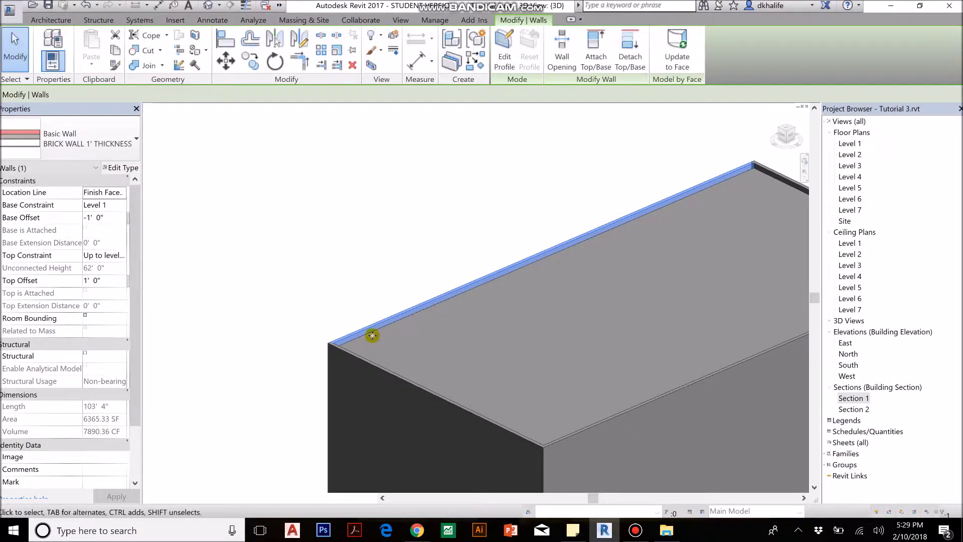
Examine the brick wall from its roof edge and exterior face in the 3D view.
{"action": "scroll", "coordinate": [364, 361], "scroll_direction": "up", "scroll_amount": 2}
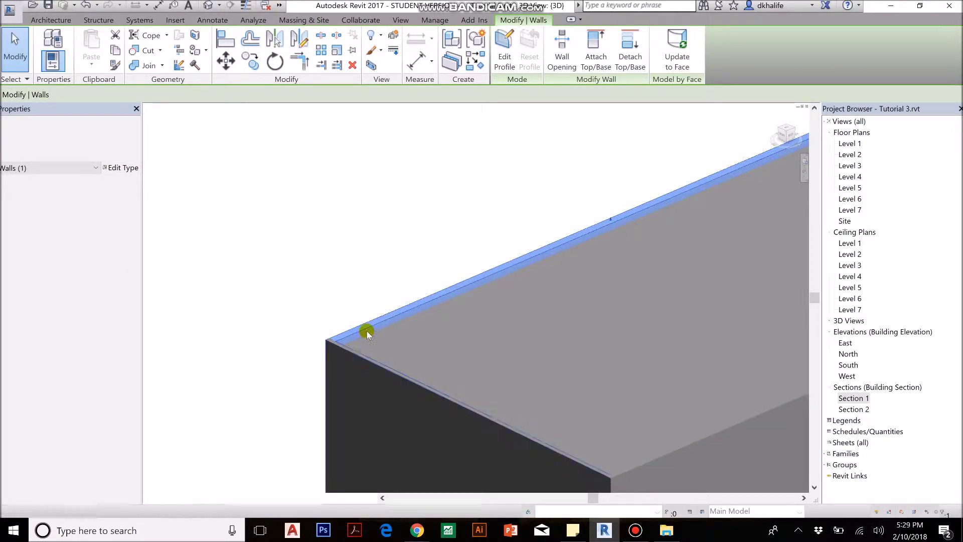
{"action": "key", "text": "Escape"}
{"action": "scroll", "coordinate": [370, 327], "scroll_direction": "down", "scroll_amount": 2}
{"action": "scroll", "coordinate": [374, 324], "scroll_direction": "down", "scroll_amount": 2}
{"action": "left_click", "coordinate": [388, 318]}
{"action": "middle_click_drag", "start_coordinate": [362, 352], "coordinate": [679, 333], "text": "shift"}
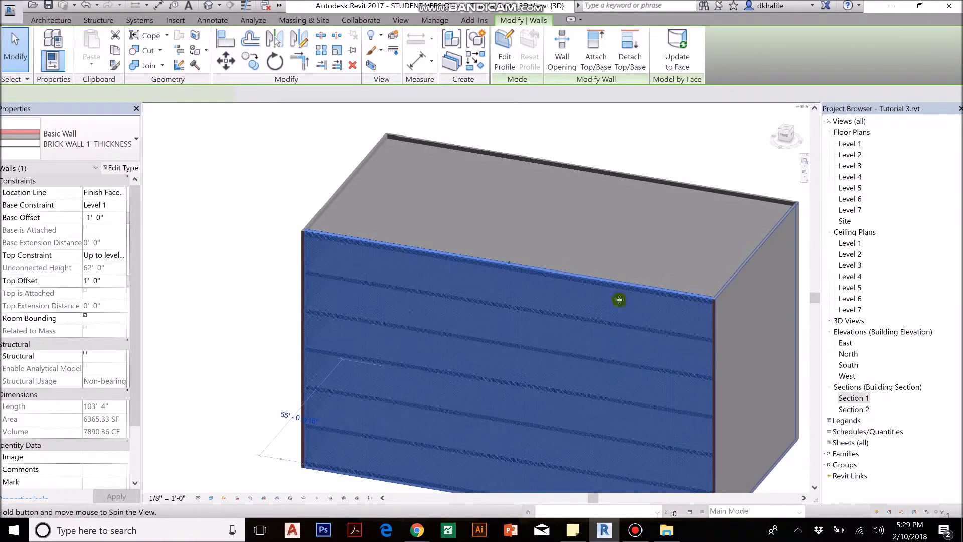
{"action": "key", "text": "Escape"}
{"action": "middle_click_drag", "start_coordinate": [613, 228], "coordinate": [661, 306], "text": "shift"}
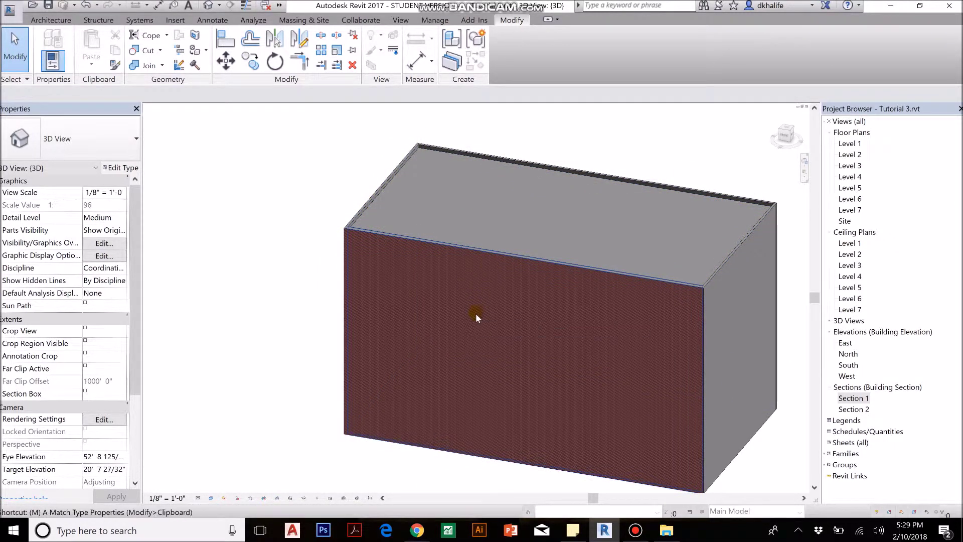
Match the building's other exterior walls to the front wall's BRICK WALL 1' THICKNESS type.
{"action": "key", "text": "m"}
{"action": "key", "text": "a"}
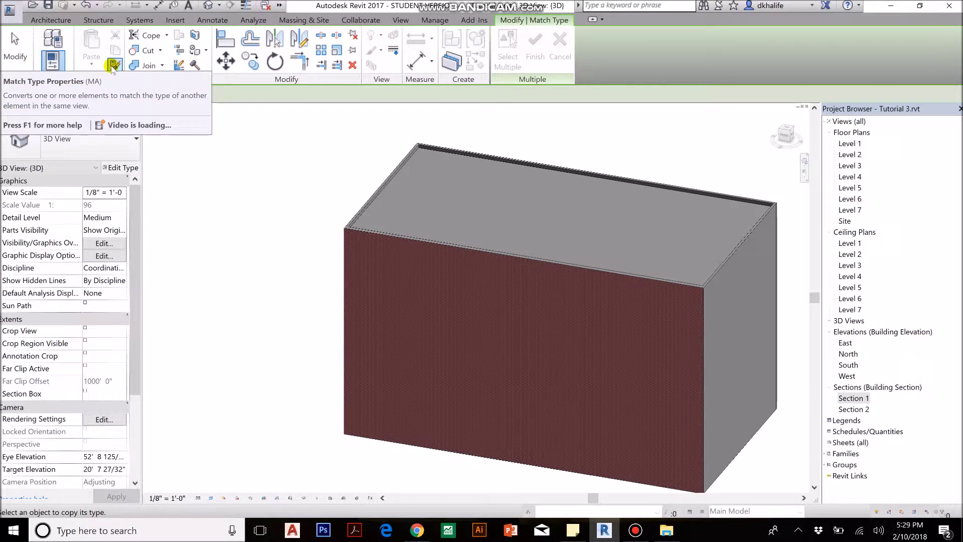
{"action": "left_click", "coordinate": [370, 234]}
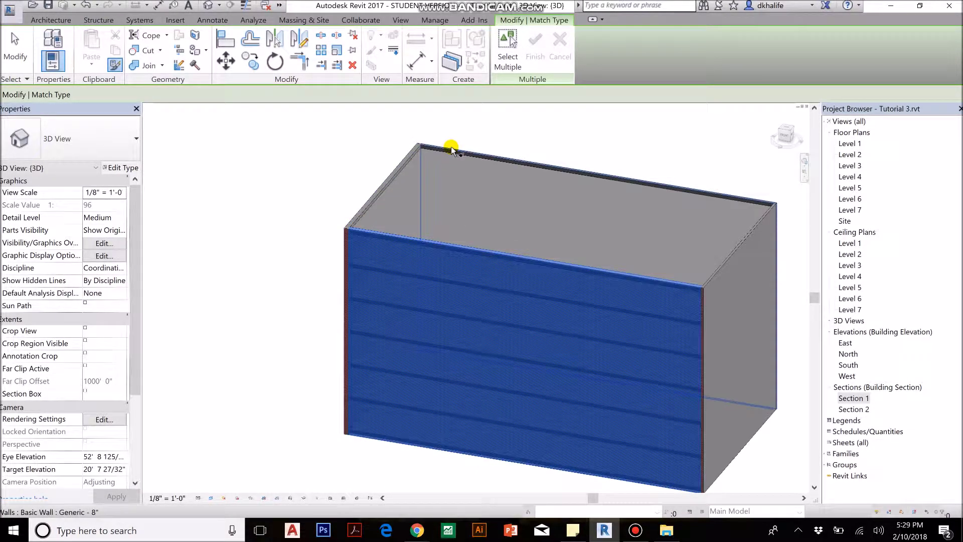
{"action": "left_click", "coordinate": [762, 216]}
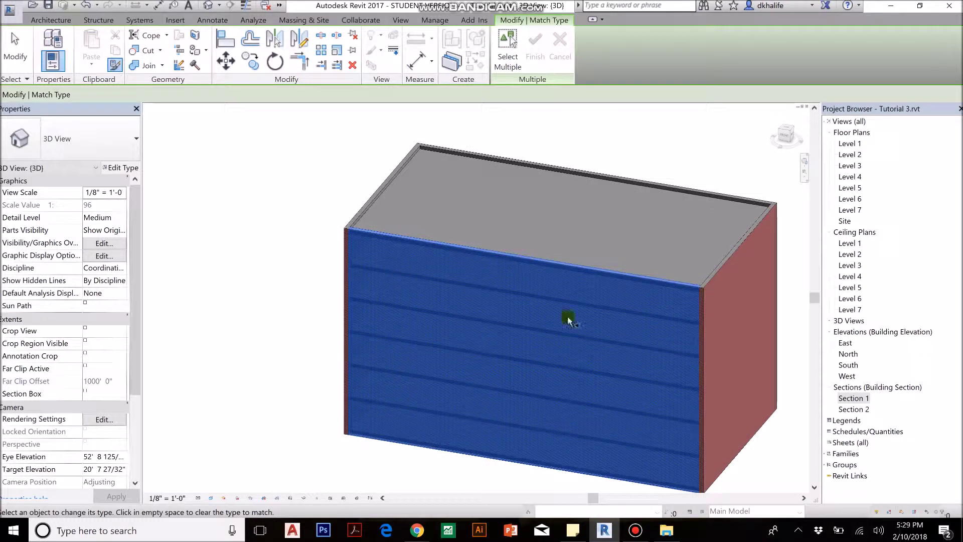
{"action": "key", "text": "Escape"}
{"action": "scroll", "coordinate": [534, 346], "scroll_direction": "down", "scroll_amount": 2}
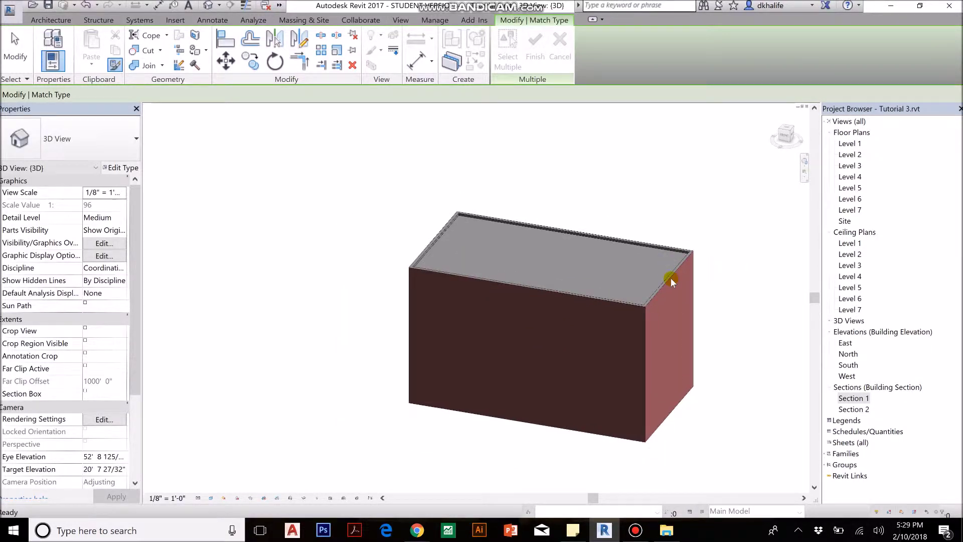
{"action": "key", "text": "Escape"}
Select the exterior wall near the roof corner and open the layer structure of its BRICK WALL 1' THICKNESS type.
{"action": "scroll", "coordinate": [596, 360], "scroll_direction": "up", "scroll_amount": 3}
{"action": "scroll", "coordinate": [664, 323], "scroll_direction": "down", "scroll_amount": 5}
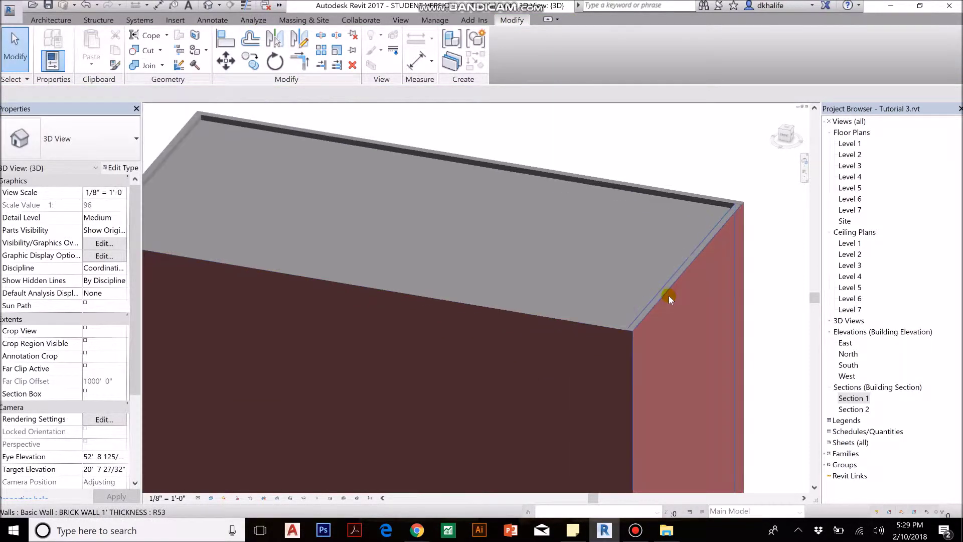
{"action": "middle_click_drag", "start_coordinate": [613, 329], "coordinate": [382, 318], "text": "shift"}
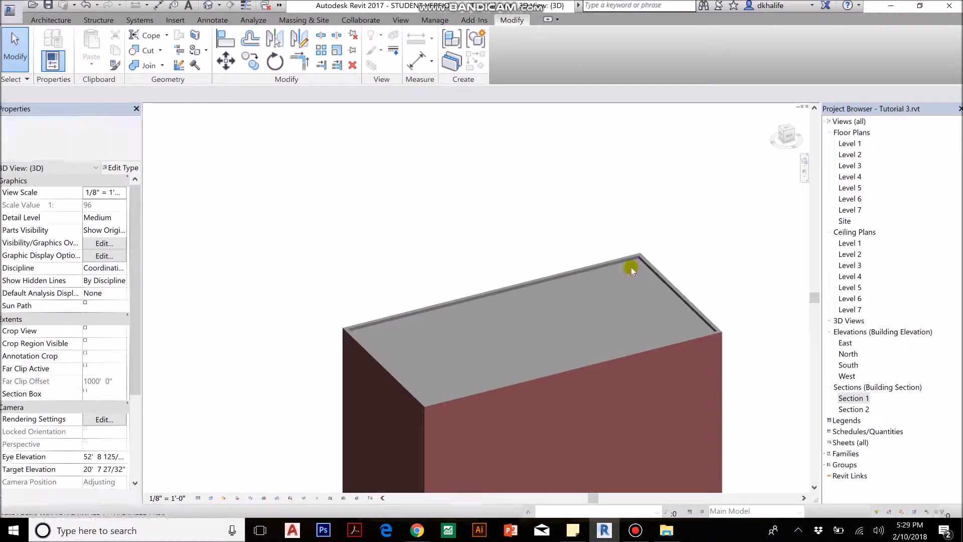
{"action": "scroll", "coordinate": [630, 259], "scroll_direction": "up", "scroll_amount": 5}
{"action": "scroll", "coordinate": [630, 260], "scroll_direction": "up", "scroll_amount": 2}
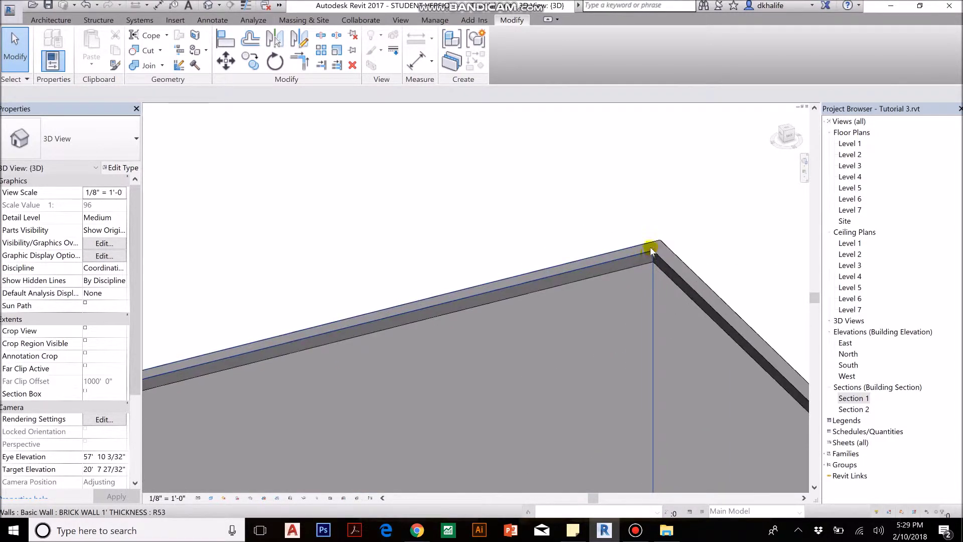
{"action": "left_click", "coordinate": [613, 255]}
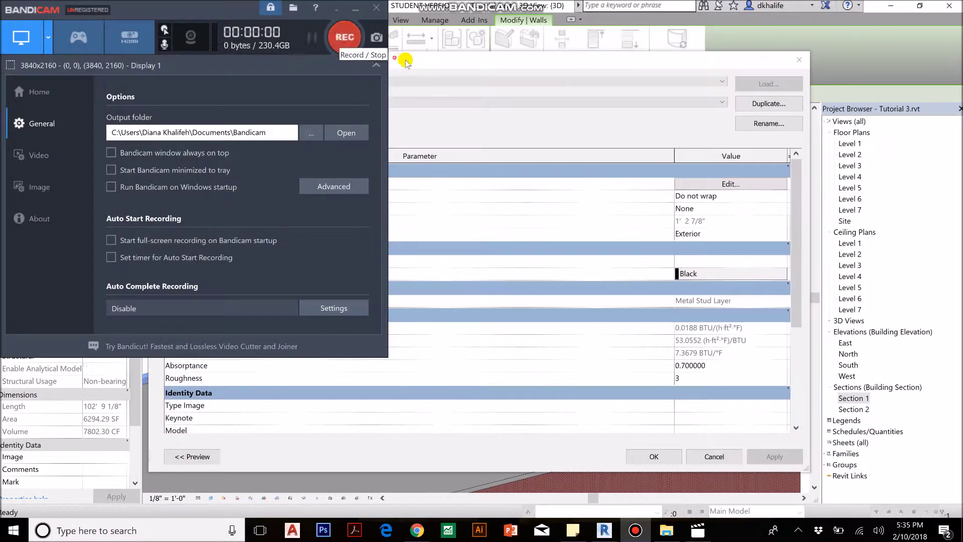
{"action": "left_click", "coordinate": [406, 61]}
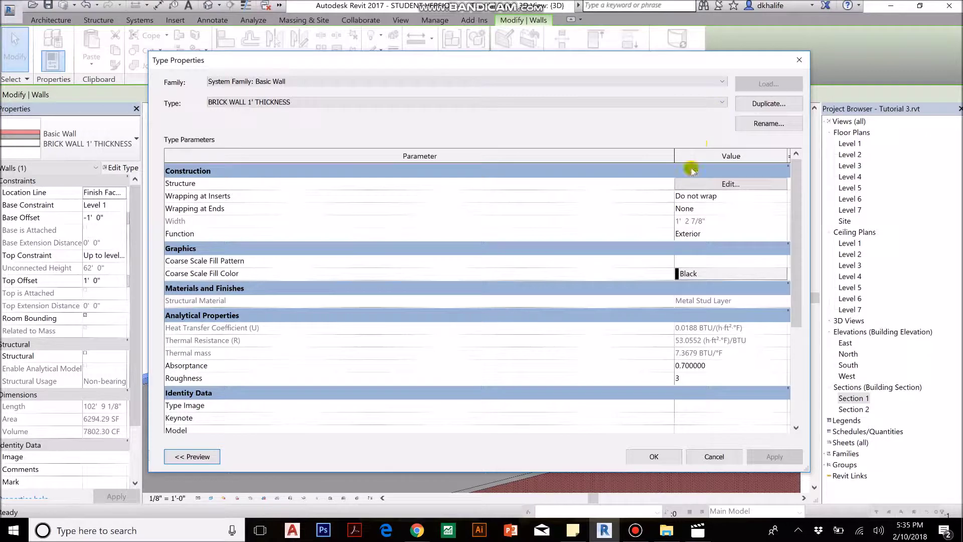
{"action": "left_click", "coordinate": [730, 185]}
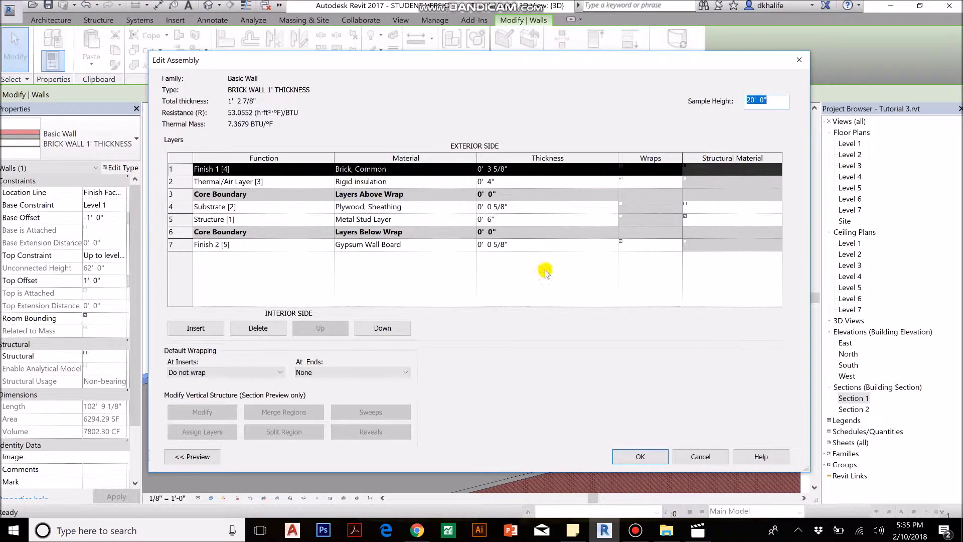
Show the wall assembly preview, check it in floor plan, and display it in section for modifying type attributes.
{"action": "left_click", "coordinate": [193, 457]}
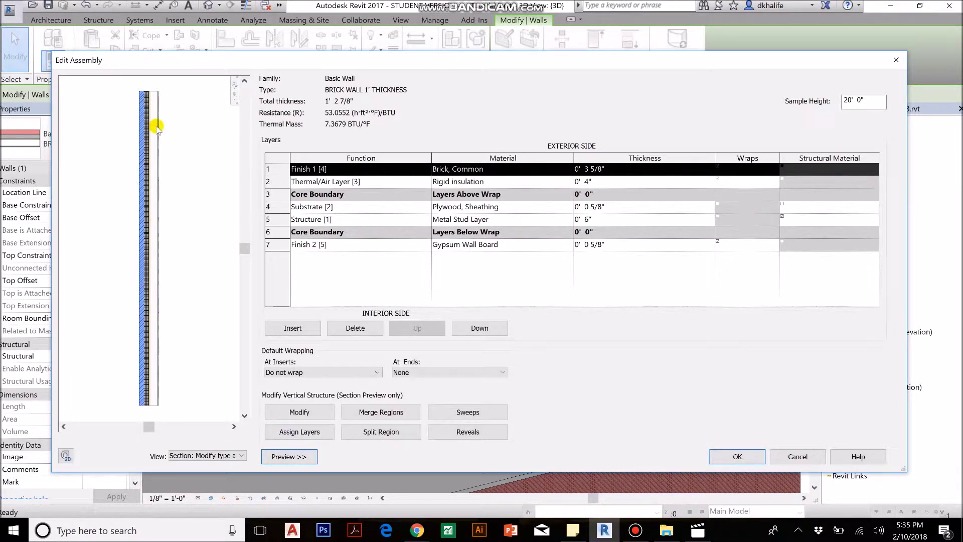
{"action": "left_click", "coordinate": [196, 455]}
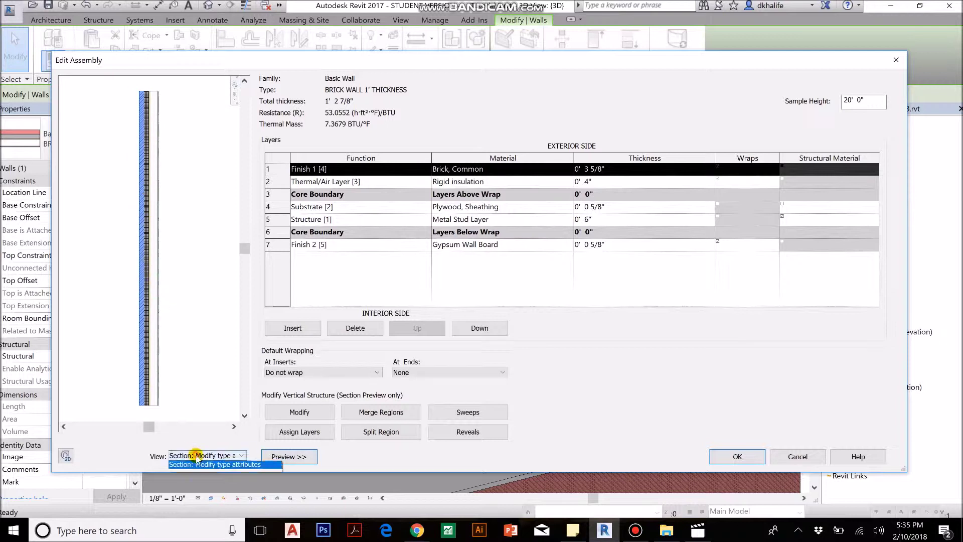
{"action": "left_click", "coordinate": [197, 465]}
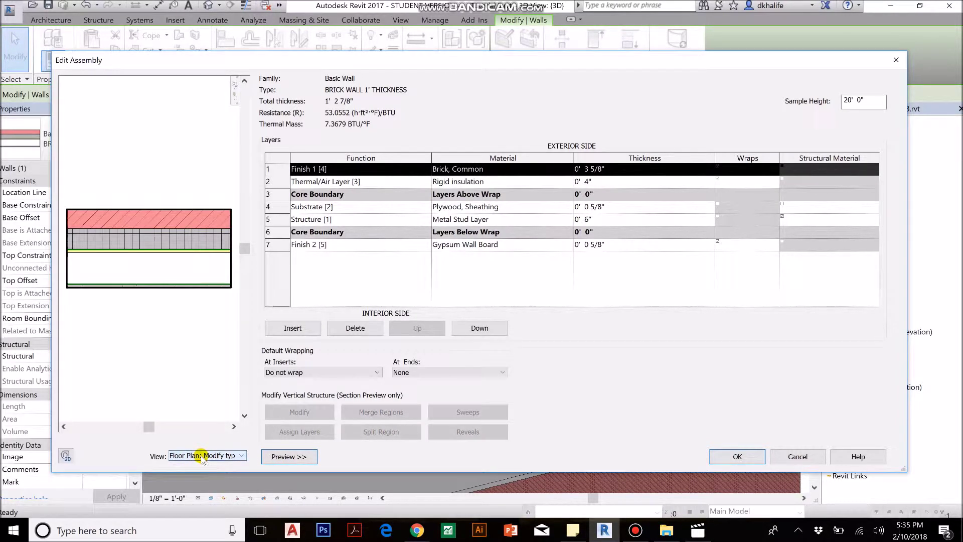
{"action": "left_click", "coordinate": [201, 456]}
{"action": "left_click", "coordinate": [201, 473]}
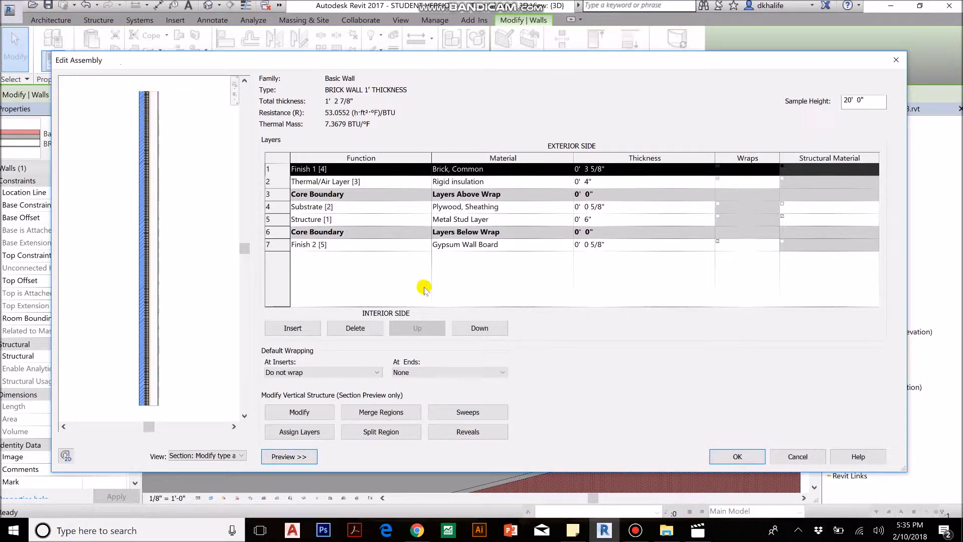
Start loading a profile for the wall sweeps and go to the Wall folder inside the library's Profiles folder.
{"action": "left_click", "coordinate": [456, 411]}
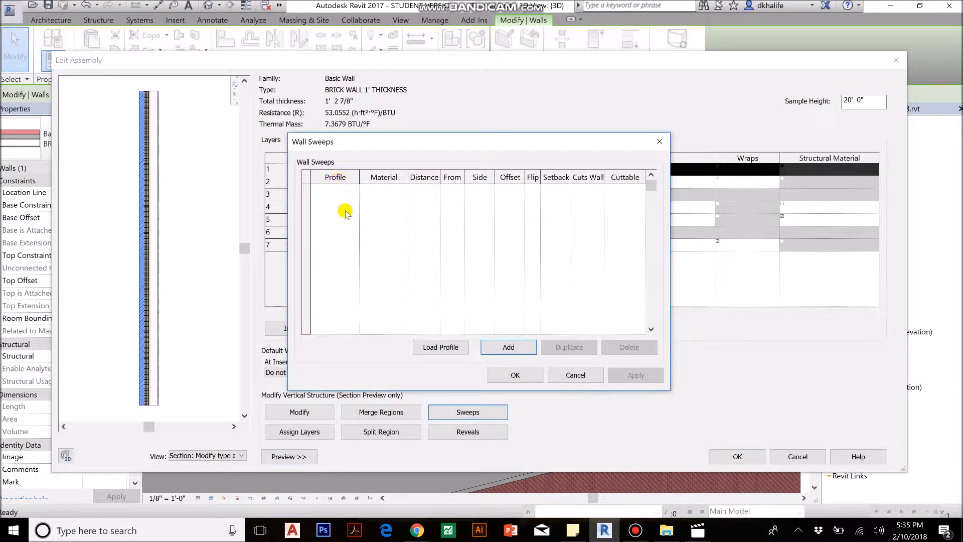
{"action": "left_click", "coordinate": [447, 347]}
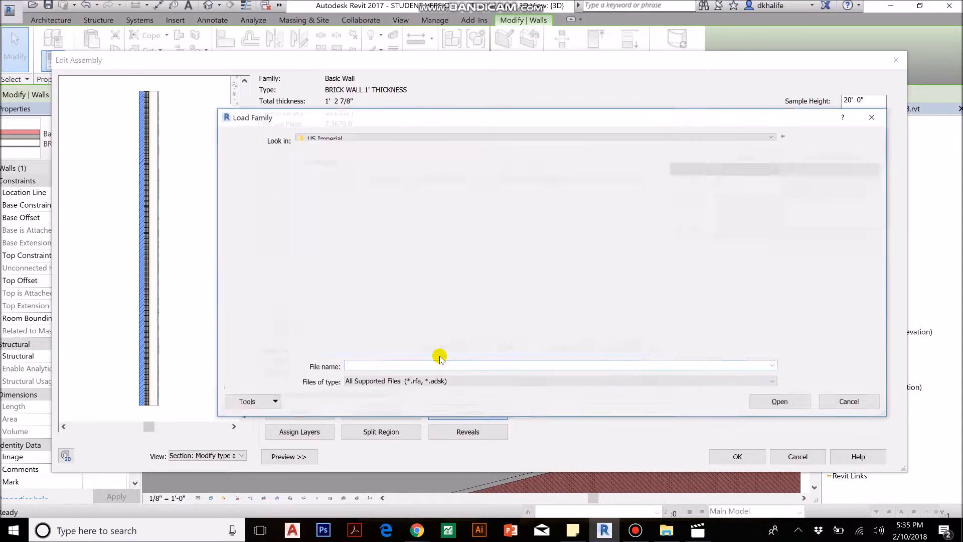
{"action": "left_click", "coordinate": [392, 326]}
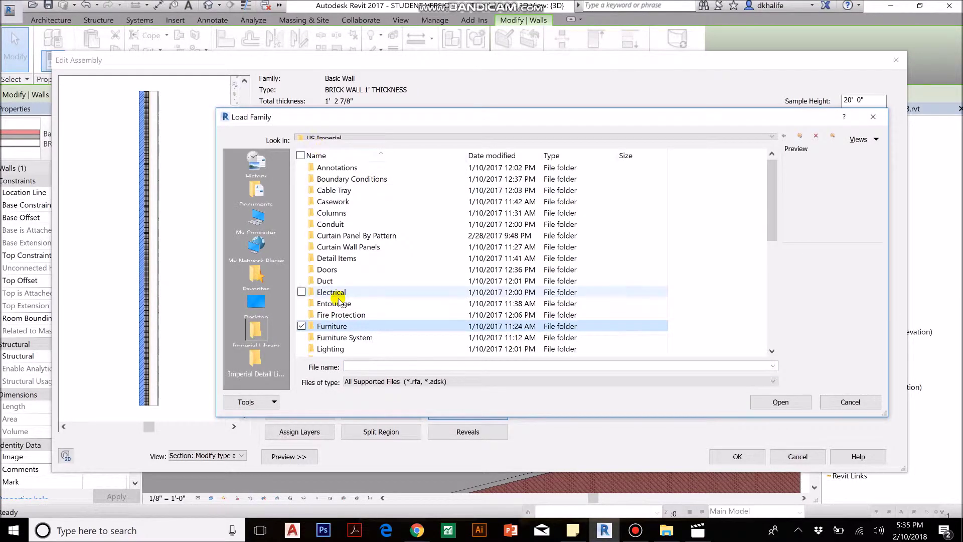
{"action": "scroll", "coordinate": [335, 293], "scroll_direction": "down", "scroll_amount": 4}
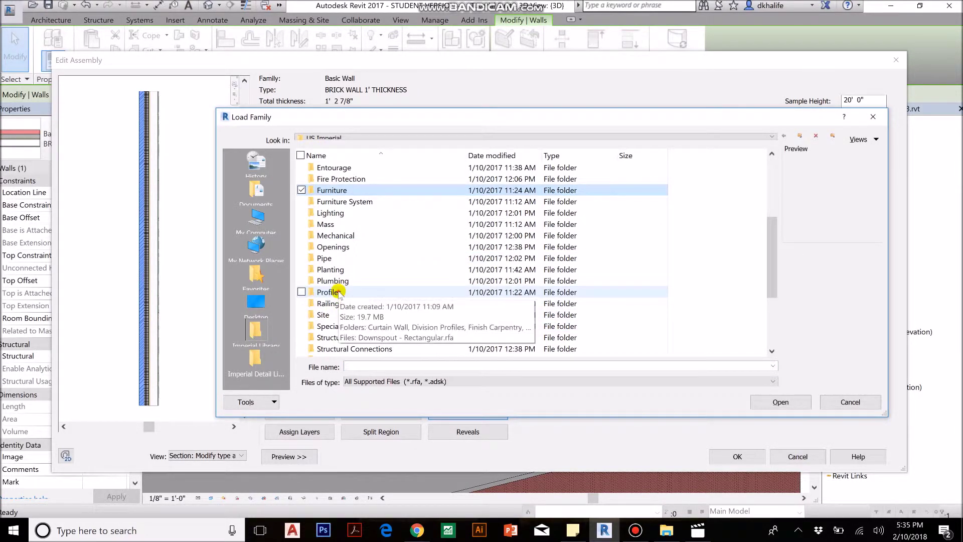
{"action": "double_click", "coordinate": [335, 292]}
{"action": "left_click", "coordinate": [333, 270]}
{"action": "left_click", "coordinate": [344, 271]}
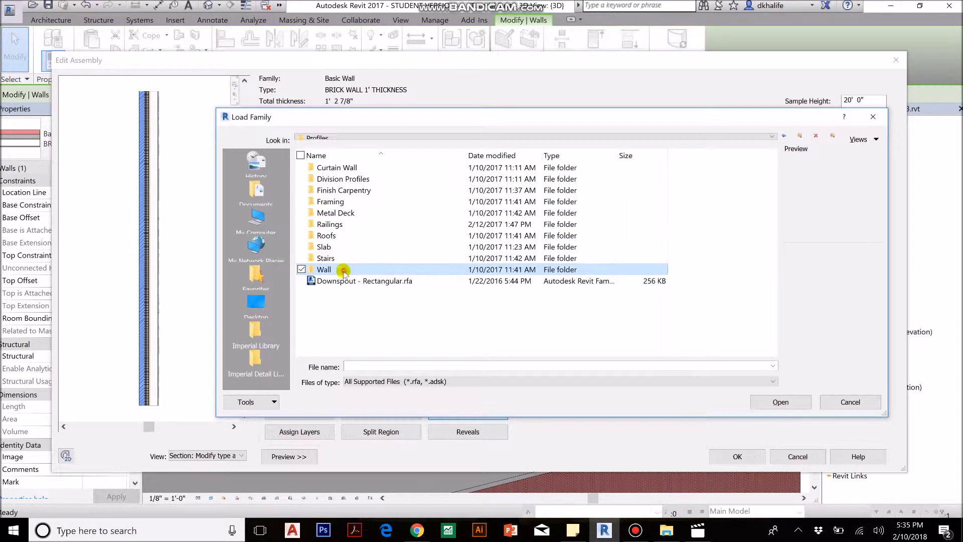
{"action": "double_click", "coordinate": [382, 271]}
Compare the cornice and parapet profiles, and load Parapet Cap-Precast.rfa, overwriting the existing version.
{"action": "left_click", "coordinate": [369, 235]}
{"action": "left_click", "coordinate": [375, 223]}
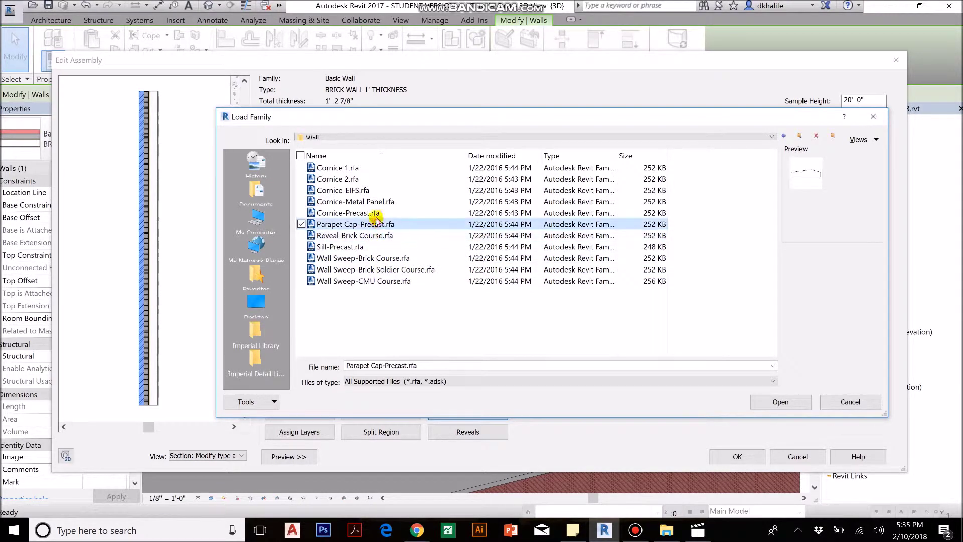
{"action": "left_click", "coordinate": [367, 203]}
{"action": "left_click", "coordinate": [369, 221]}
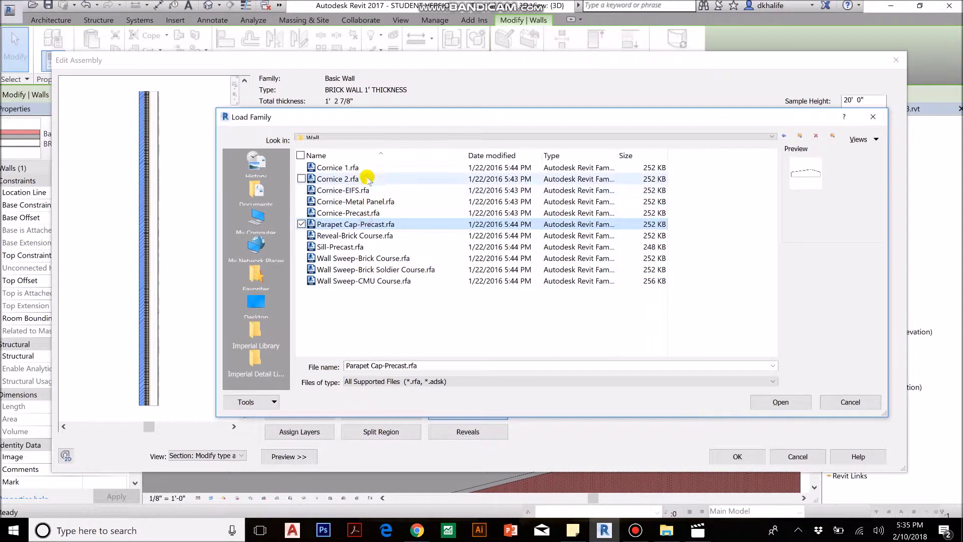
{"action": "left_click", "coordinate": [368, 178]}
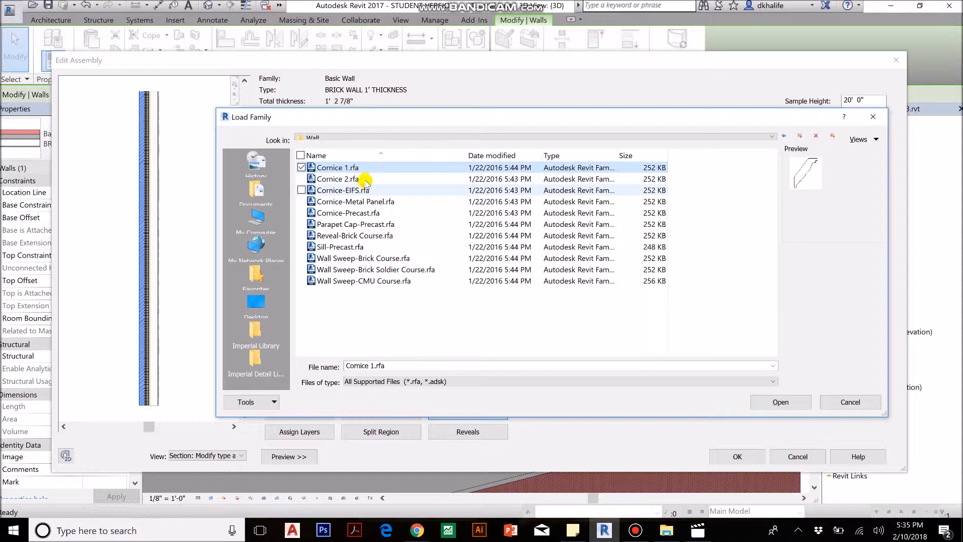
{"action": "left_click", "coordinate": [365, 180]}
{"action": "left_click", "coordinate": [365, 191]}
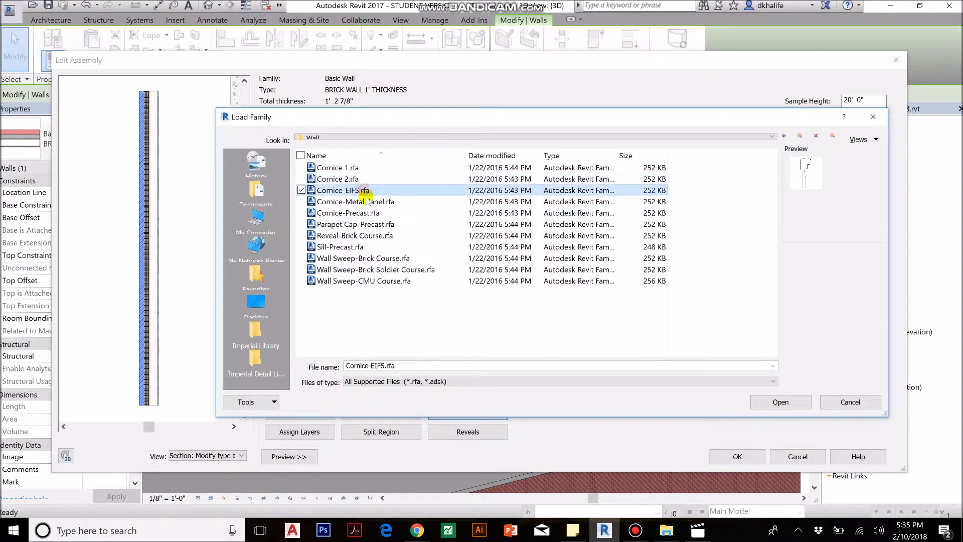
{"action": "left_click", "coordinate": [368, 224]}
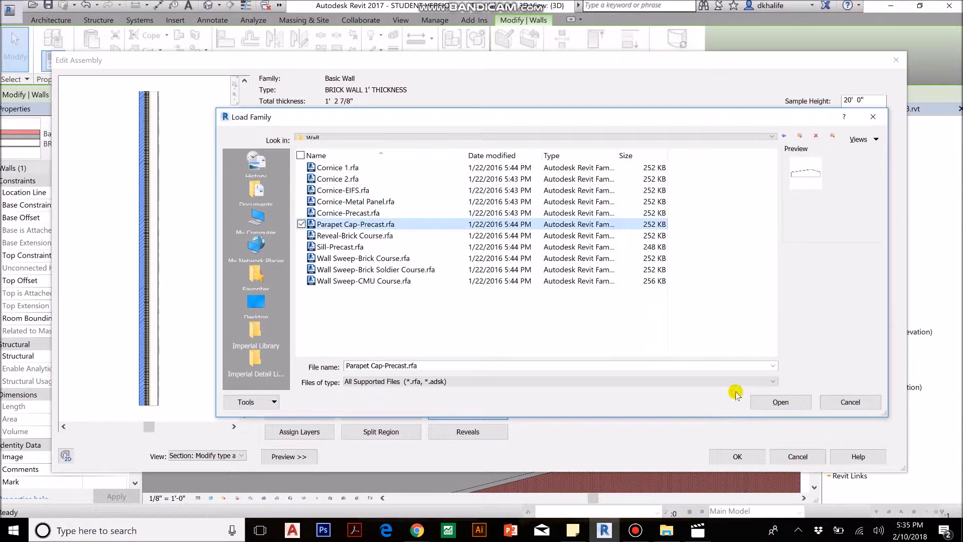
{"action": "left_click", "coordinate": [758, 402]}
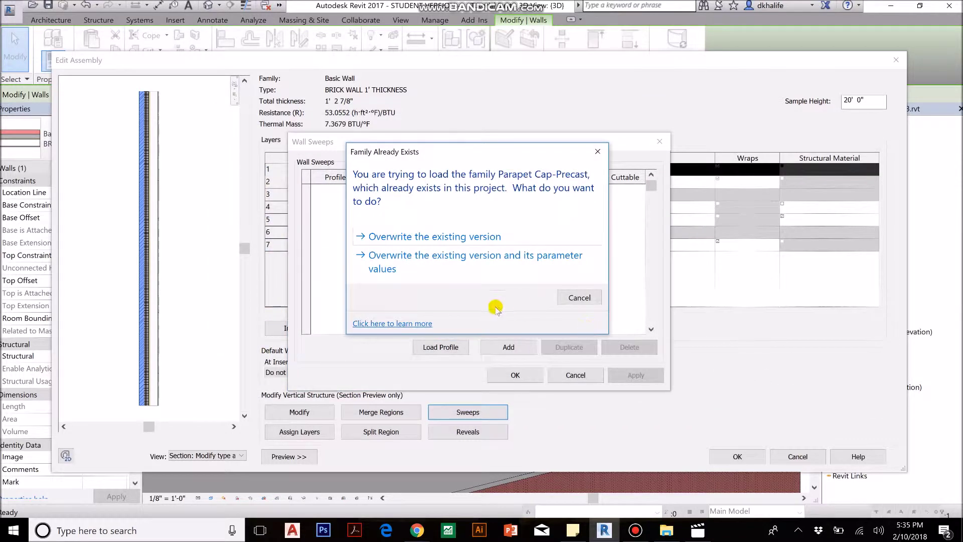
{"action": "left_click", "coordinate": [478, 239]}
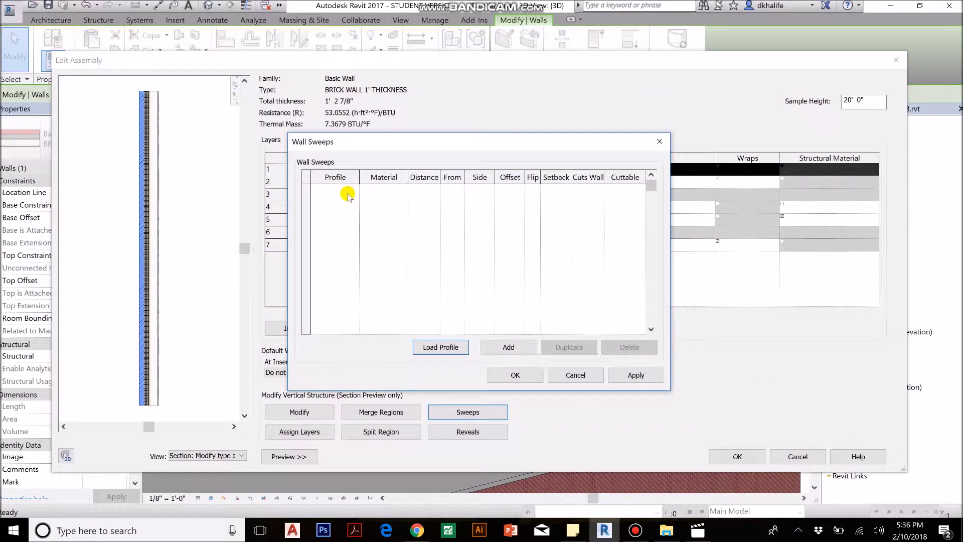
Add a wall sweep that uses the Parapet Cap-Precast : 16" Wide profile.
{"action": "left_click", "coordinate": [508, 346]}
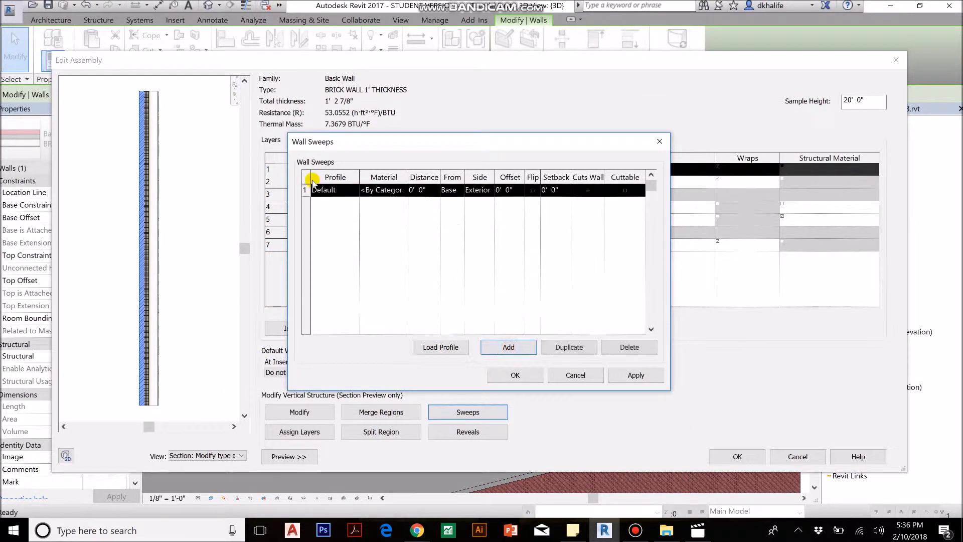
{"action": "left_click", "coordinate": [352, 191]}
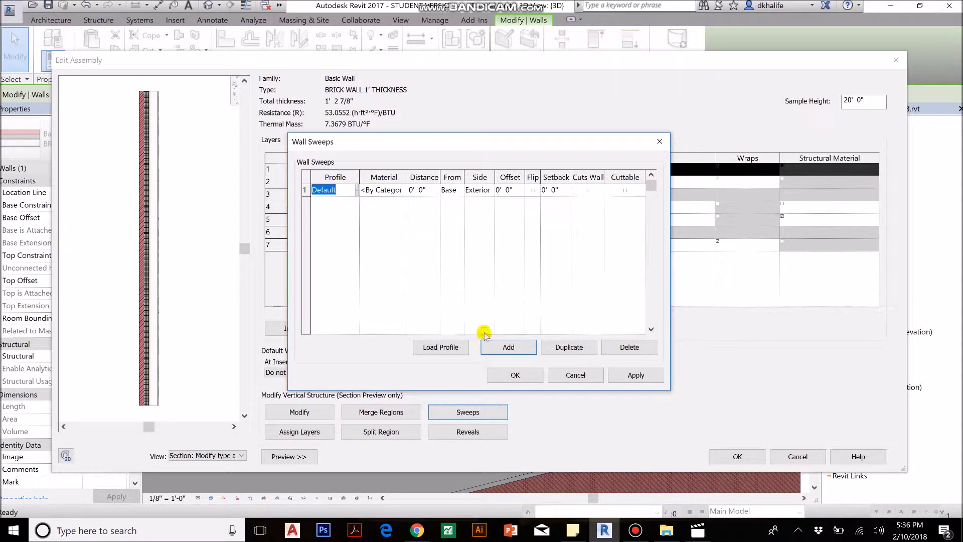
{"action": "left_click", "coordinate": [356, 191]}
{"action": "scroll", "coordinate": [338, 218], "scroll_direction": "down", "scroll_amount": 1}
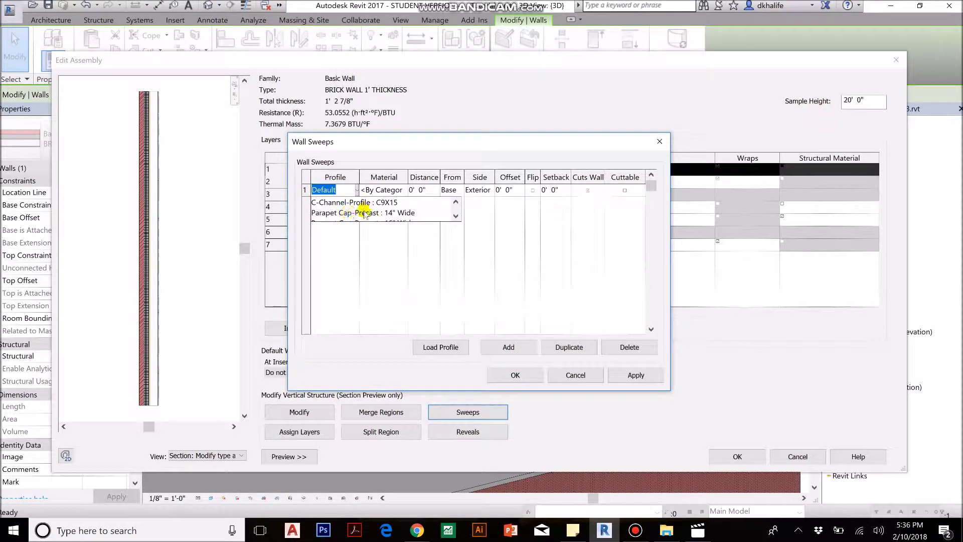
{"action": "scroll", "coordinate": [356, 216], "scroll_direction": "down", "scroll_amount": 1}
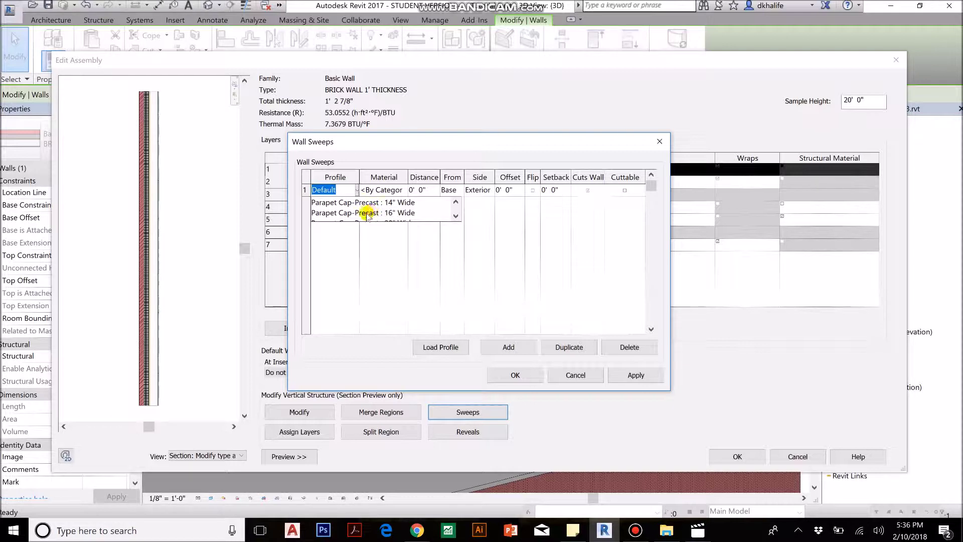
{"action": "left_click", "coordinate": [368, 215]}
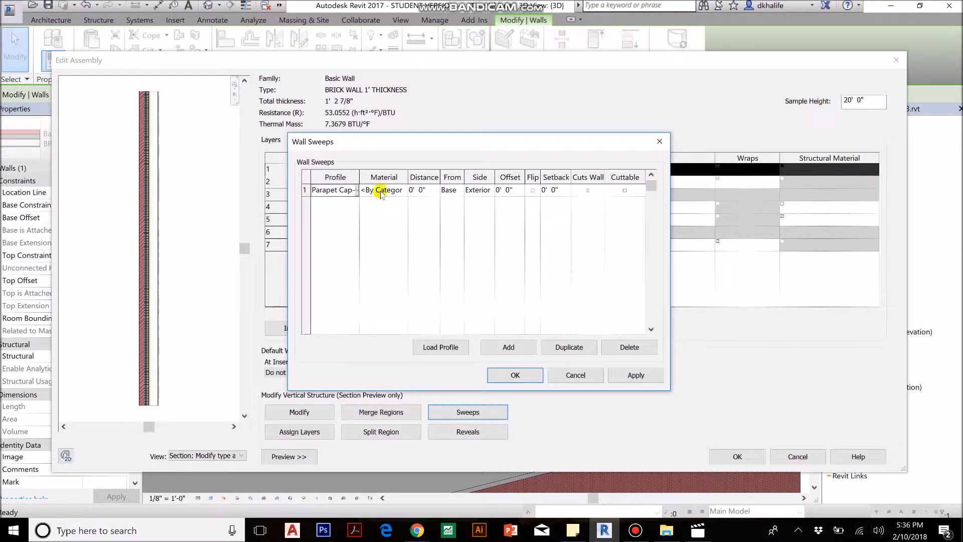
Measure the parapet cap sweep from the wall's top, make it cuttable, and confirm the wall sweep settings.
{"action": "left_click", "coordinate": [455, 190]}
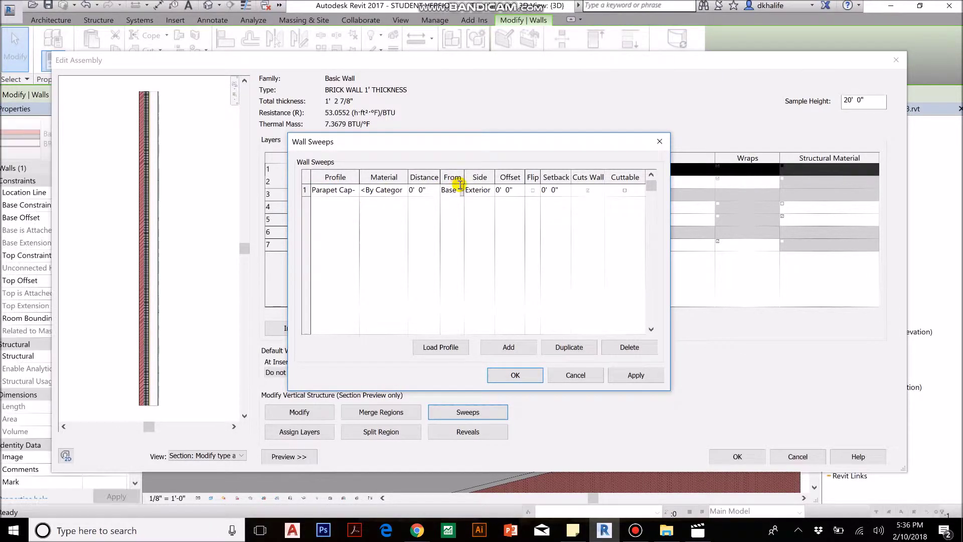
{"action": "left_click", "coordinate": [462, 191]}
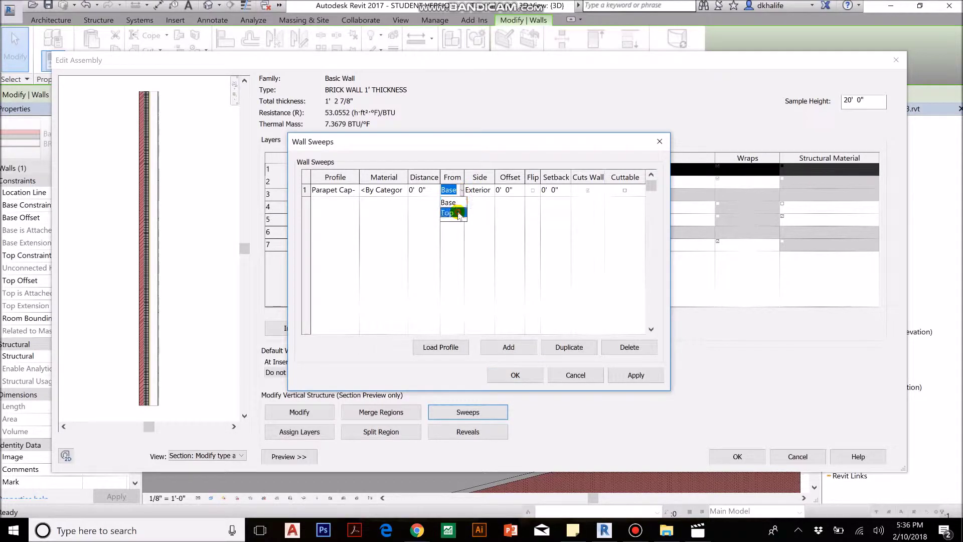
{"action": "left_click", "coordinate": [454, 209]}
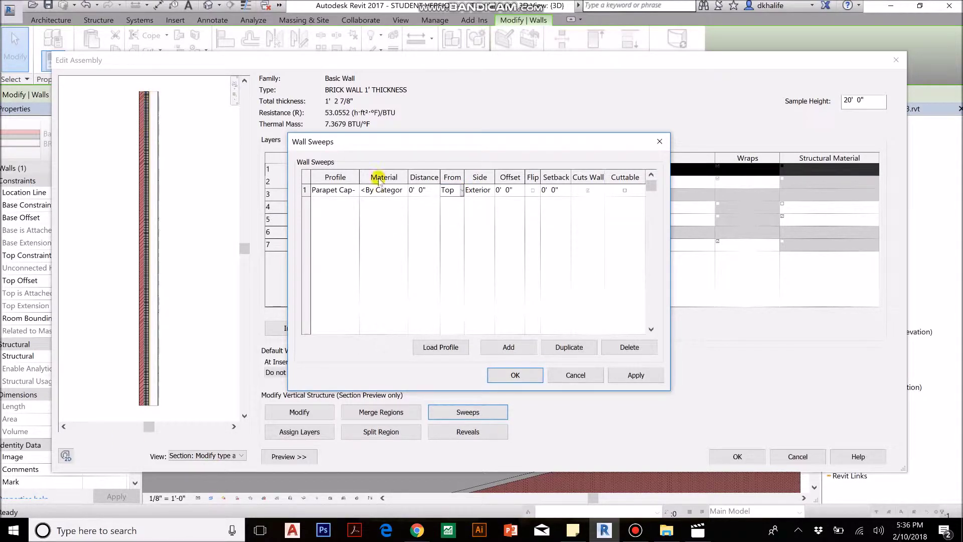
{"action": "left_click", "coordinate": [625, 191]}
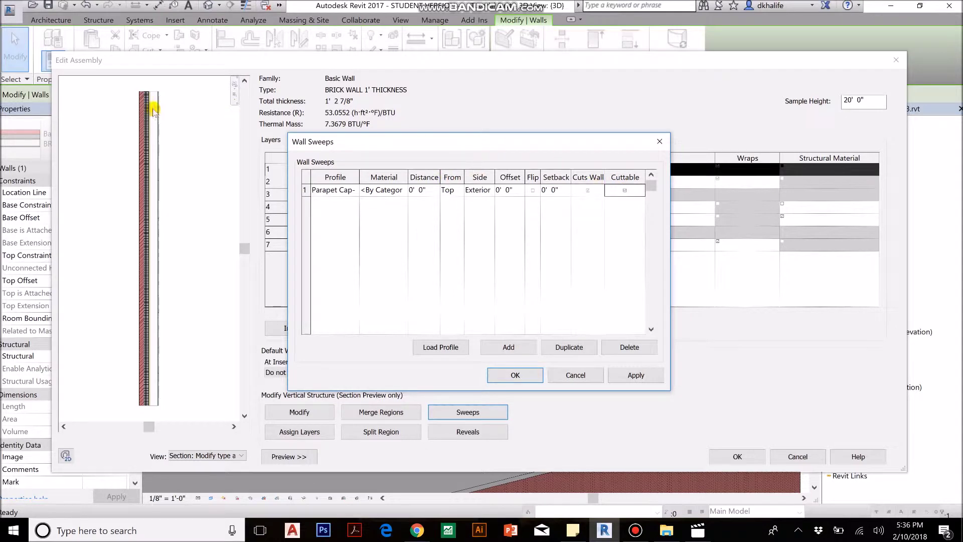
{"action": "left_click", "coordinate": [521, 379]}
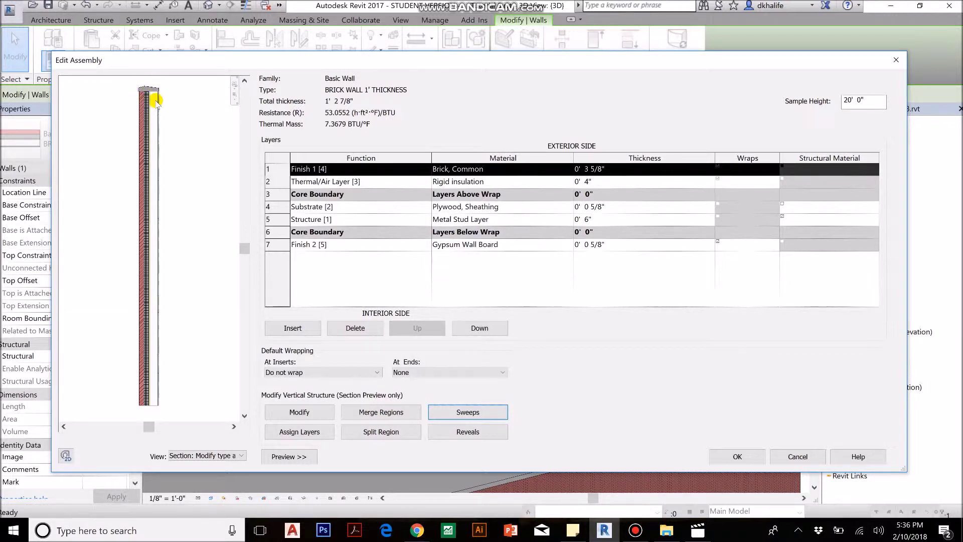
Examine the parapet cap in the assembly's section preview, and confirm the changes to the wall type.
{"action": "scroll", "coordinate": [154, 95], "scroll_direction": "up", "scroll_amount": 5}
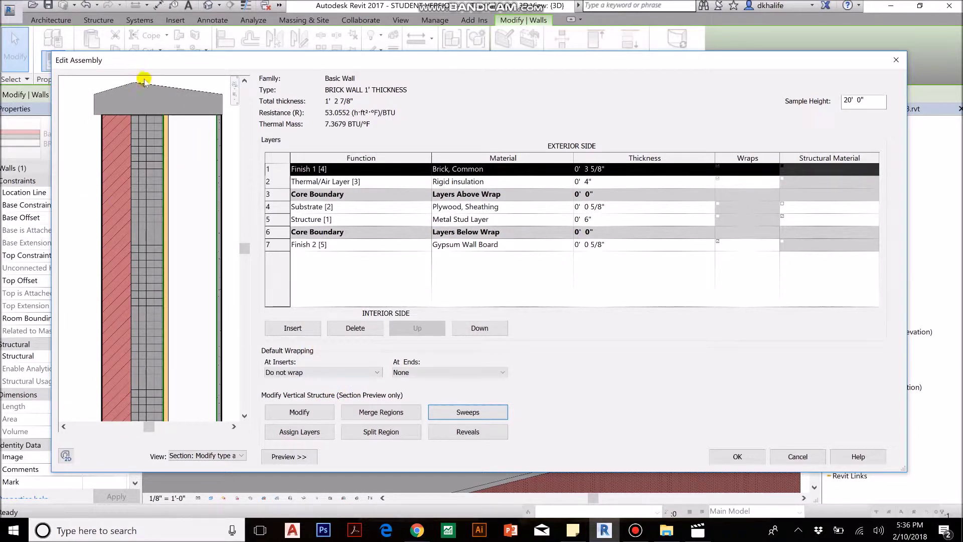
{"action": "scroll", "coordinate": [136, 129], "scroll_direction": "down", "scroll_amount": 3}
{"action": "scroll", "coordinate": [136, 128], "scroll_direction": "up", "scroll_amount": 4}
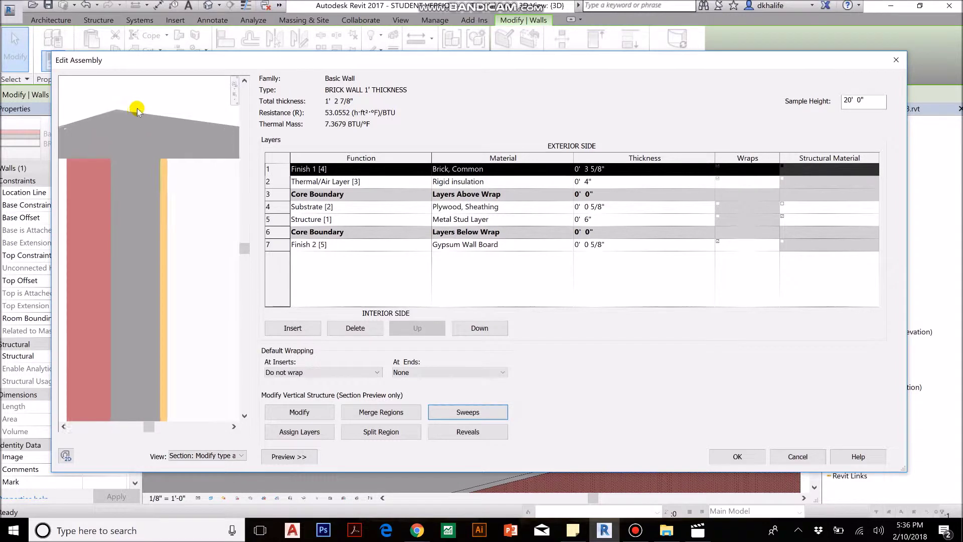
{"action": "scroll", "coordinate": [146, 200], "scroll_direction": "down", "scroll_amount": 5}
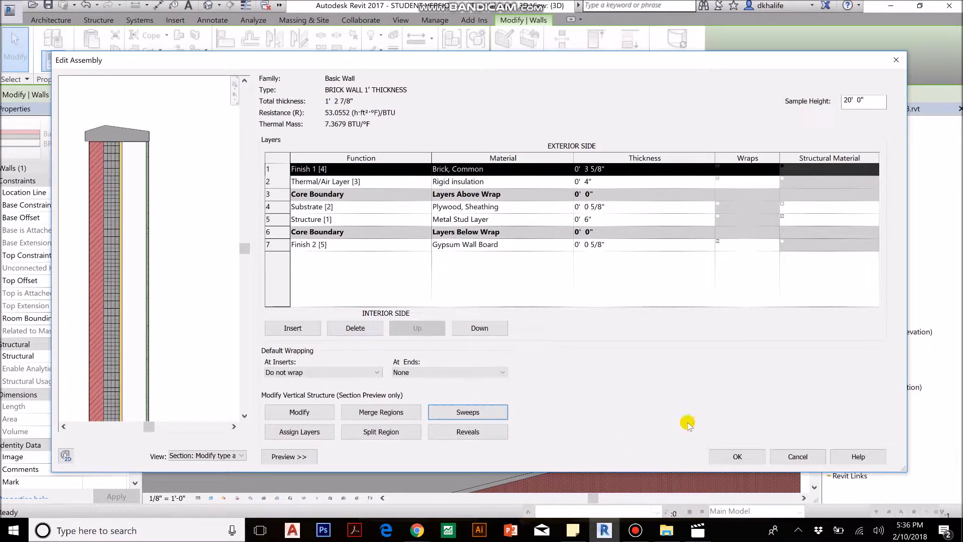
{"action": "left_click", "coordinate": [737, 456]}
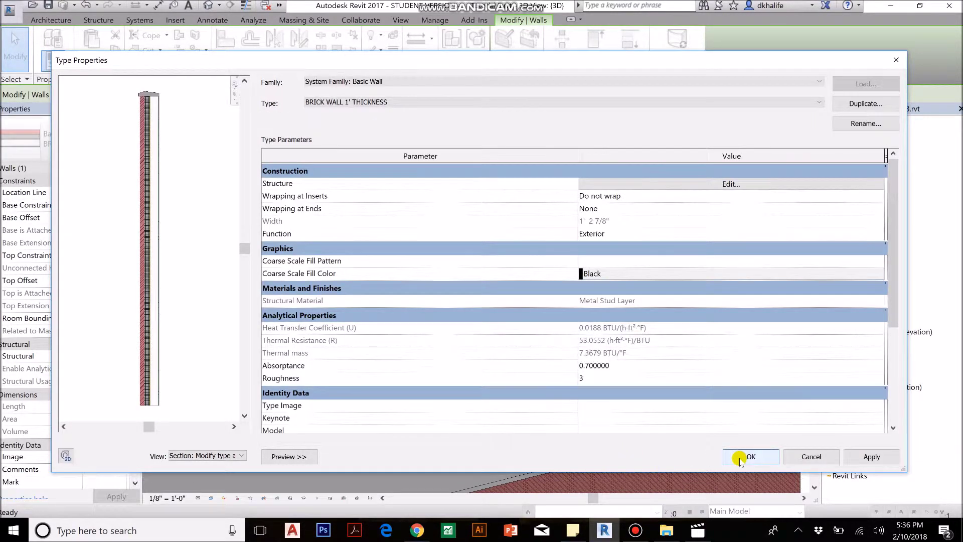
{"action": "left_click", "coordinate": [741, 457]}
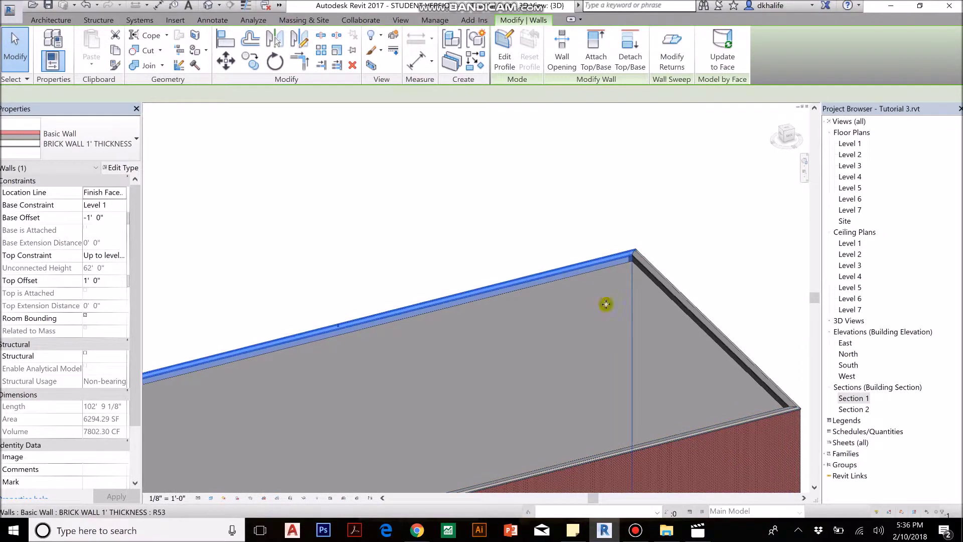
Deselect the wall and examine the parapet cap along the roof edges and corners in the 3D model.
{"action": "scroll", "coordinate": [570, 270], "scroll_direction": "down", "scroll_amount": 3}
{"action": "scroll", "coordinate": [644, 297], "scroll_direction": "up", "scroll_amount": 2}
{"action": "scroll", "coordinate": [578, 248], "scroll_direction": "up", "scroll_amount": 8}
{"action": "key", "text": "Escape"}
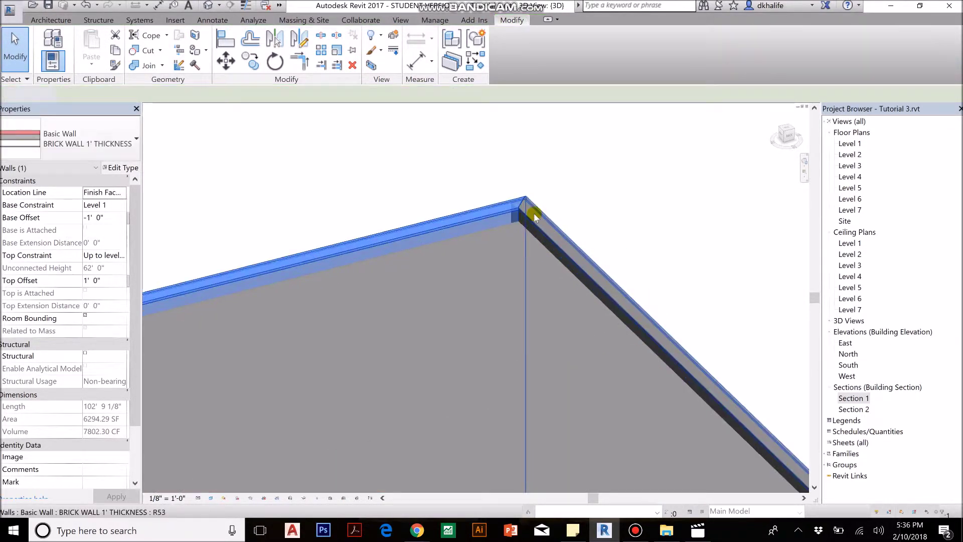
{"action": "scroll", "coordinate": [558, 230], "scroll_direction": "down", "scroll_amount": 5}
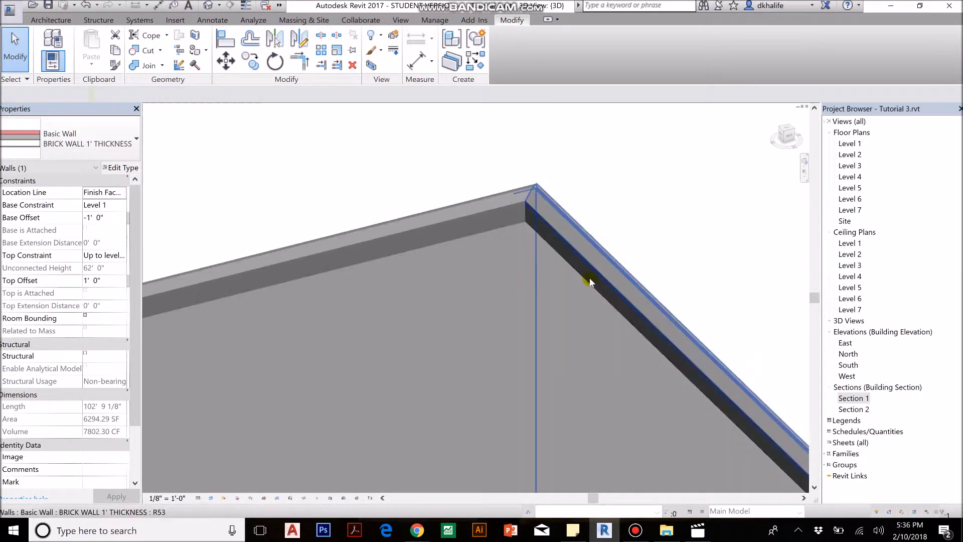
{"action": "middle_click_drag", "start_coordinate": [678, 410], "coordinate": [767, 356], "text": "shift"}
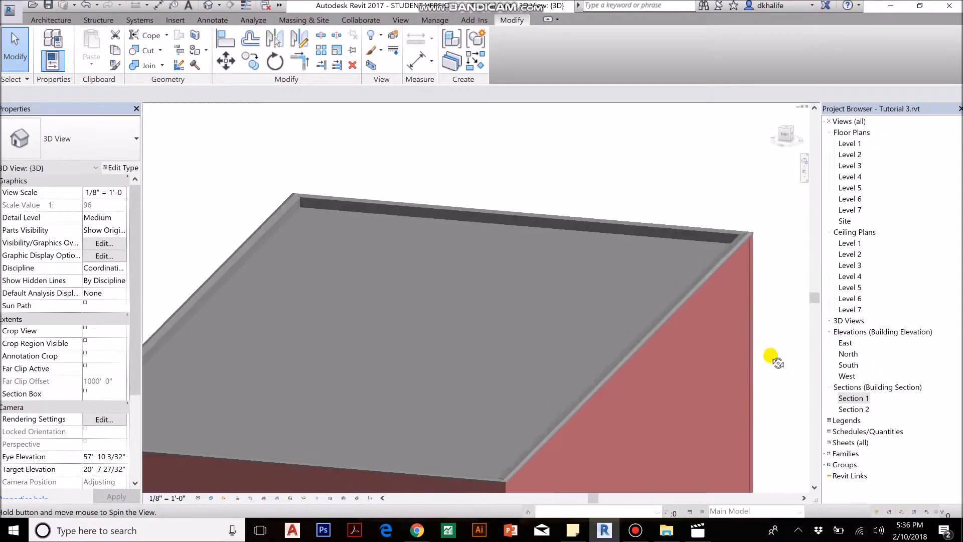
{"action": "scroll", "coordinate": [747, 226], "scroll_direction": "up", "scroll_amount": 4}
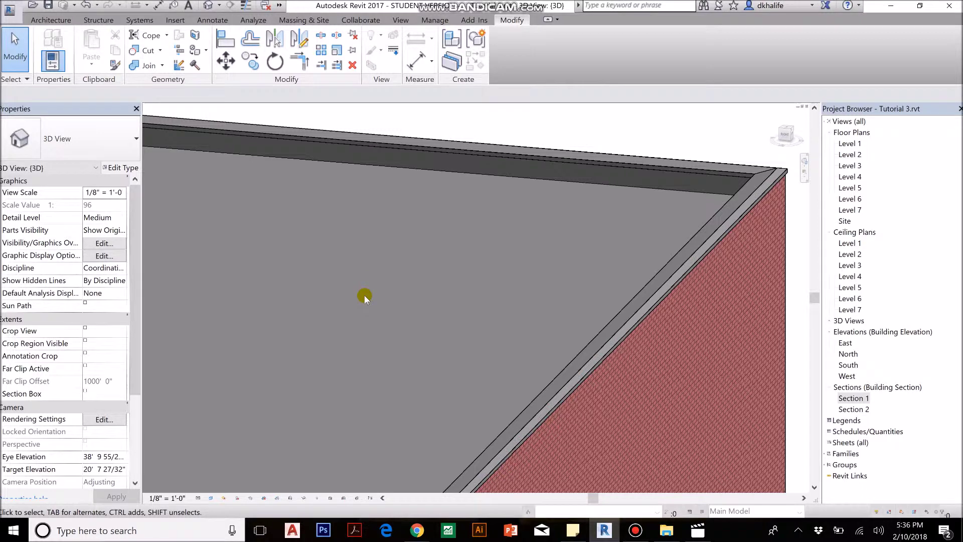
{"action": "scroll", "coordinate": [365, 297], "scroll_direction": "down", "scroll_amount": 5}
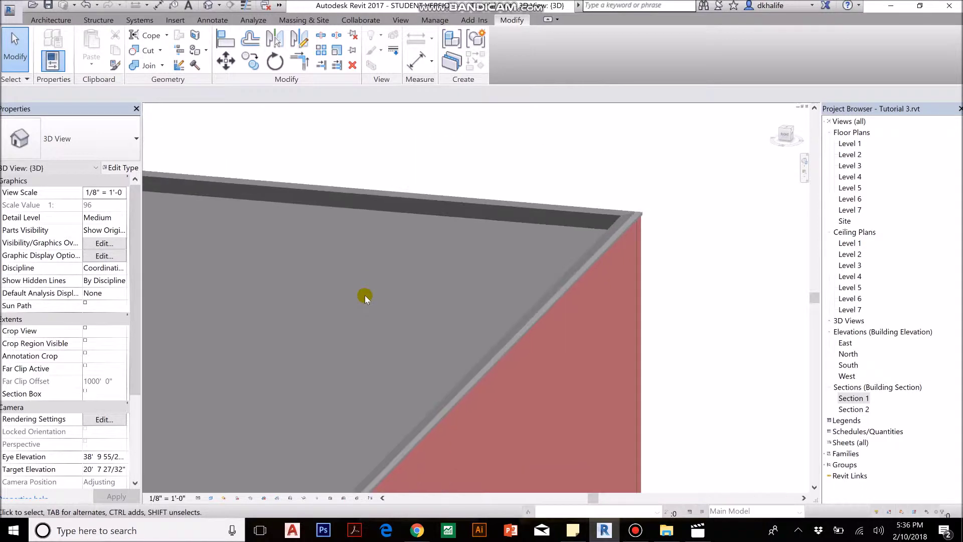
Show the Section 1 view and examine the parapet cap on the exterior walls at both ends of the roof.
{"action": "double_click", "coordinate": [849, 398]}
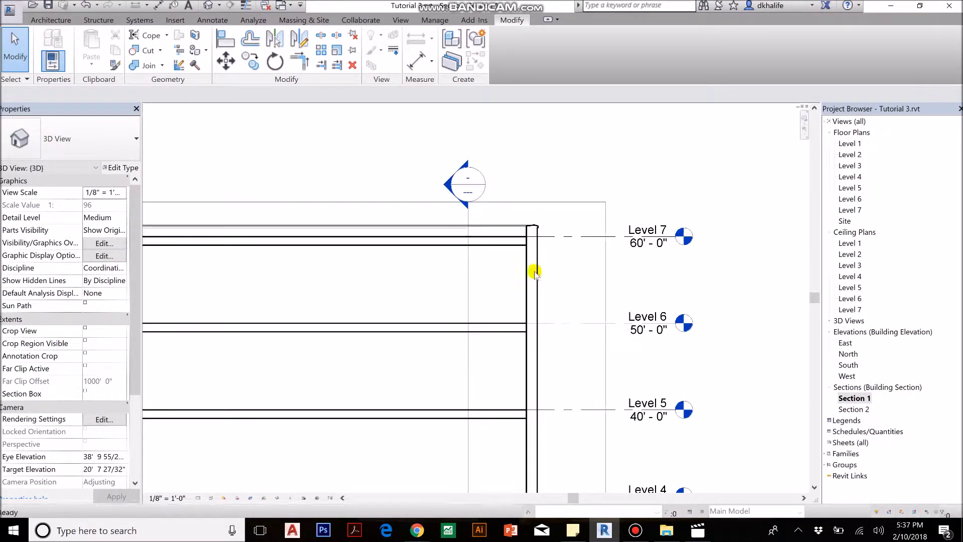
{"action": "scroll", "coordinate": [532, 231], "scroll_direction": "up", "scroll_amount": 4}
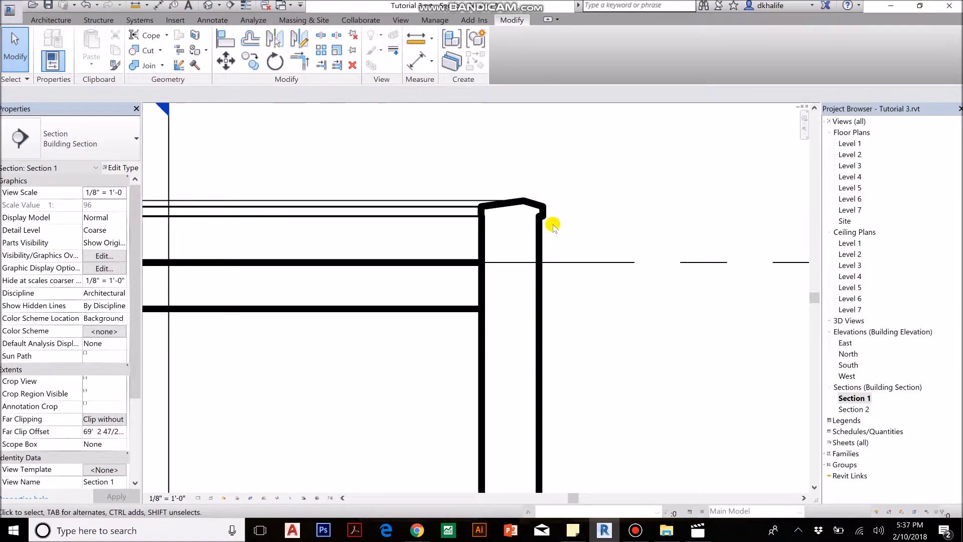
{"action": "scroll", "coordinate": [558, 232], "scroll_direction": "down", "scroll_amount": 5}
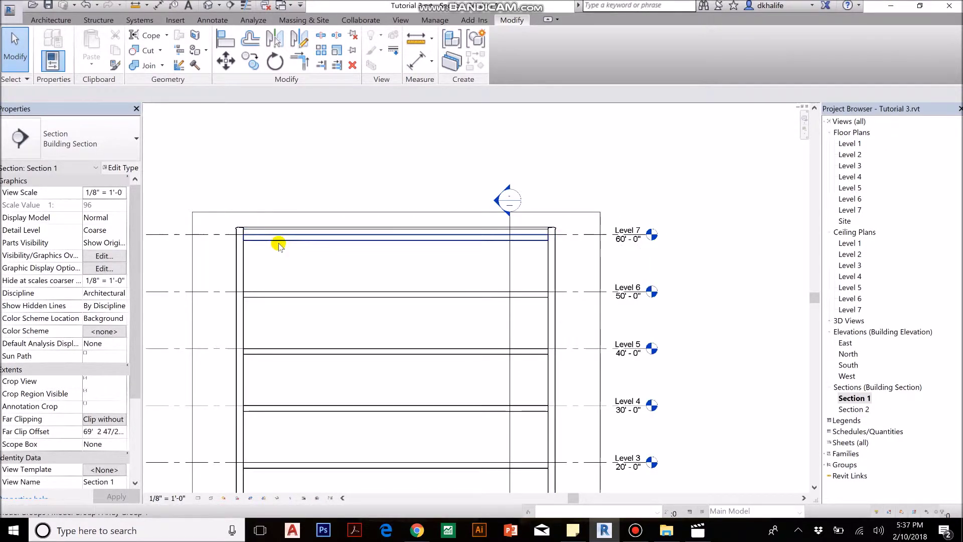
{"action": "scroll", "coordinate": [250, 236], "scroll_direction": "up", "scroll_amount": 5}
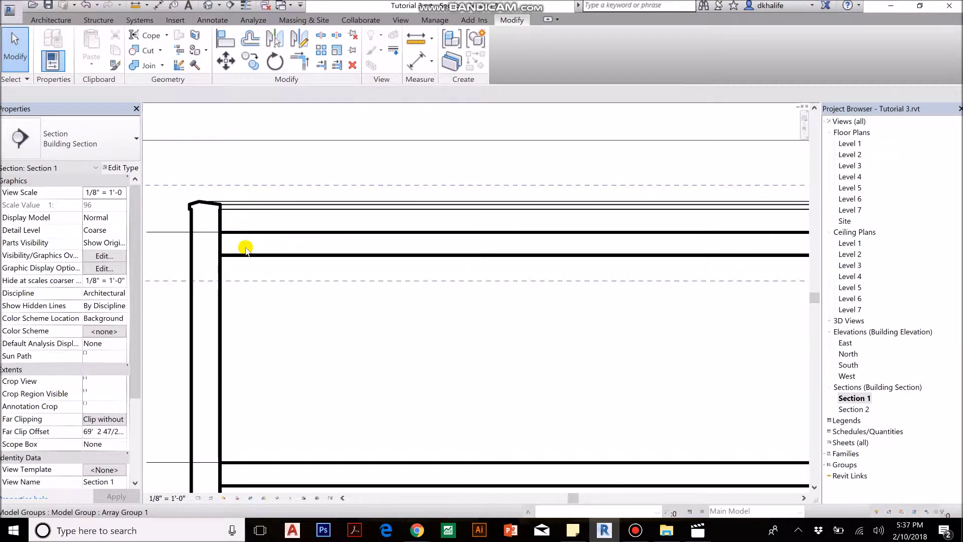
Duplicate the type of the Level 7 floor slab under the name Roof Floor.
{"action": "left_click", "coordinate": [246, 255]}
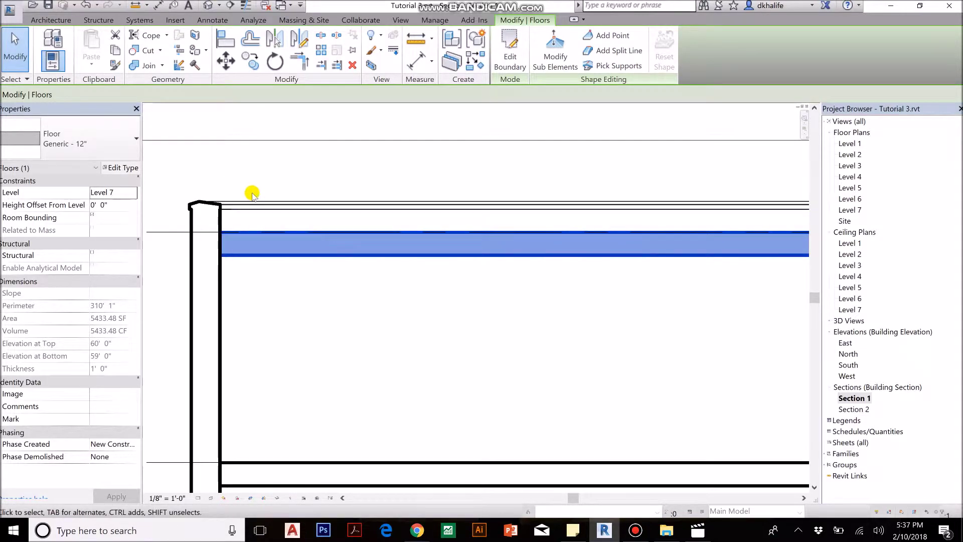
{"action": "left_click", "coordinate": [127, 167]}
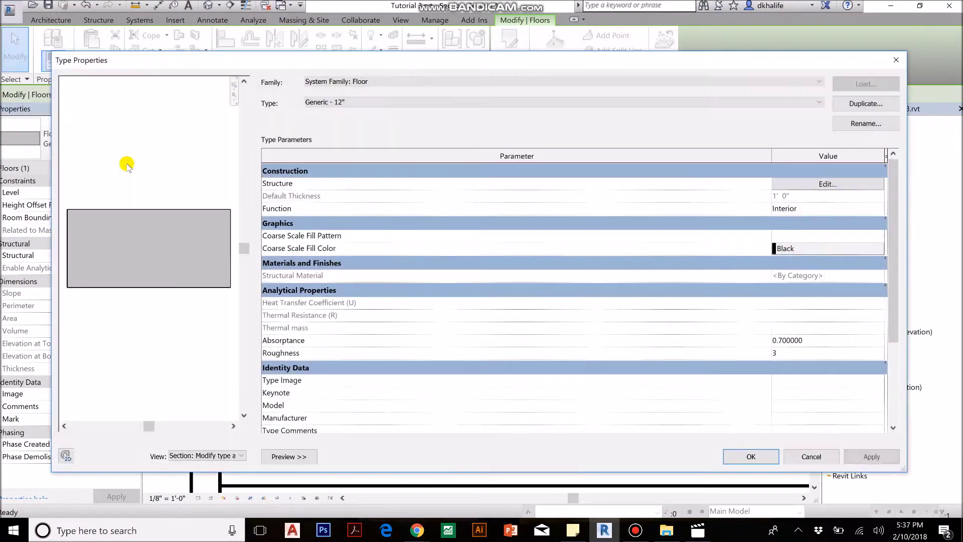
{"action": "left_click", "coordinate": [863, 104]}
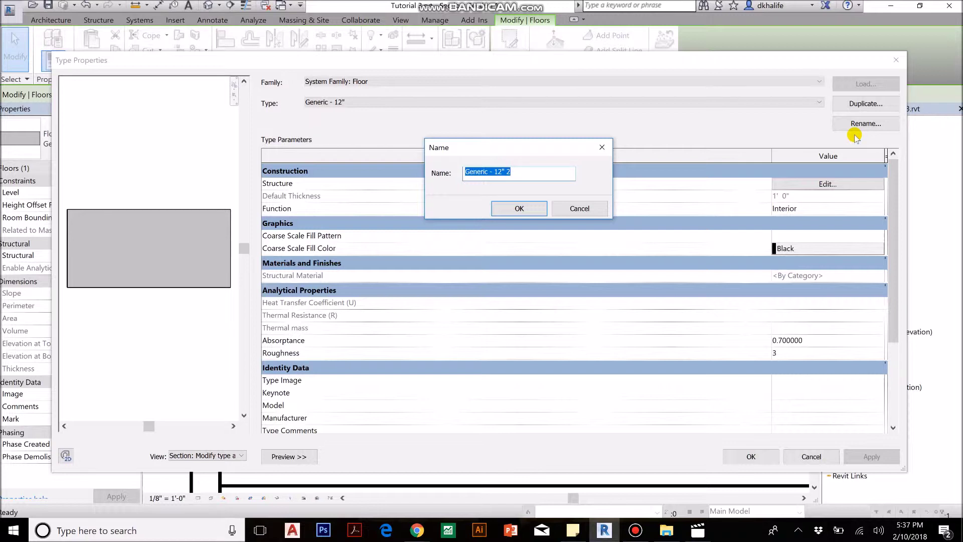
{"action": "type", "text": "To"}
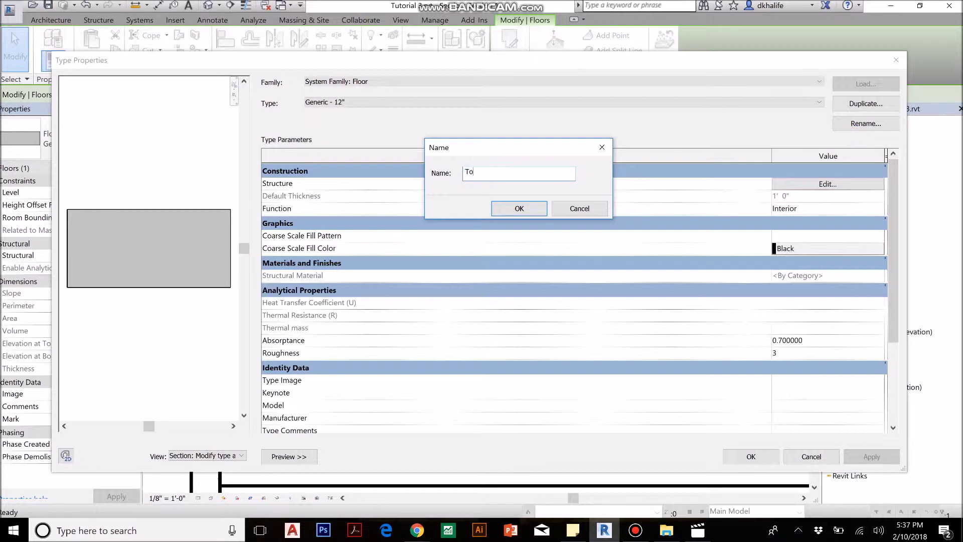
{"action": "type", "text": "ro"}
{"action": "type", "text": "Ro"}
{"action": "type", "text": "of Floor"}
{"action": "key", "text": "Return"}
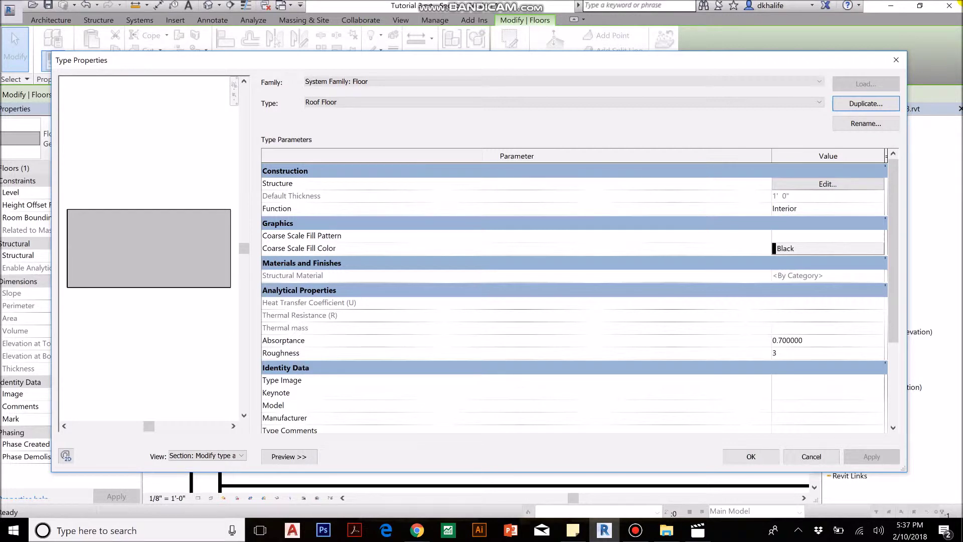
Insert a new layer above the upper core boundary in the Roof Floor type's structure.
{"action": "left_click", "coordinate": [792, 183]}
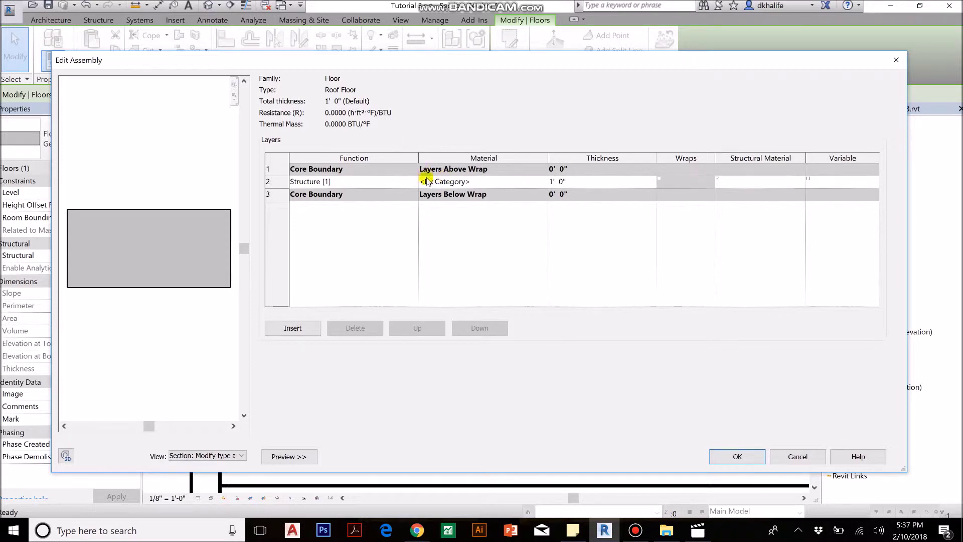
{"action": "left_click", "coordinate": [300, 184]}
{"action": "left_click", "coordinate": [273, 171]}
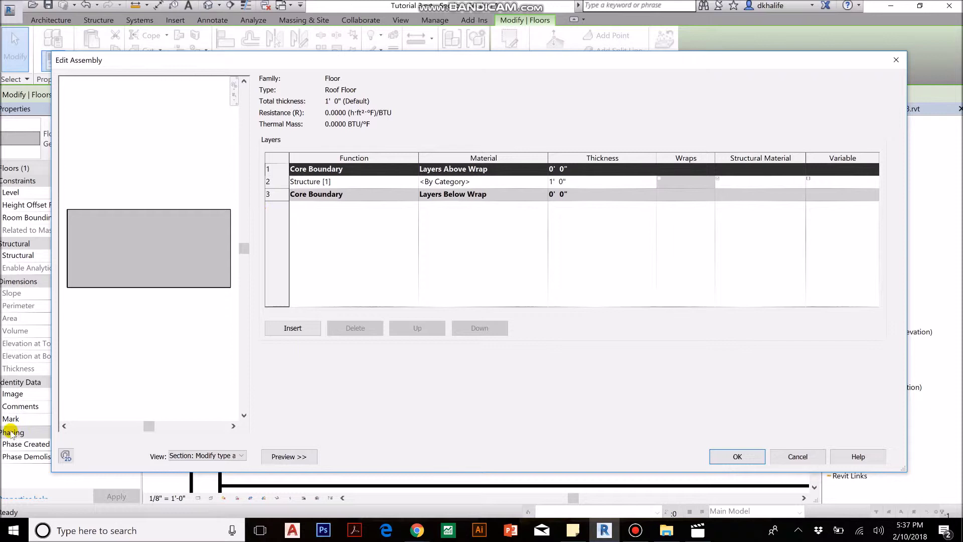
{"action": "left_click", "coordinate": [296, 324]}
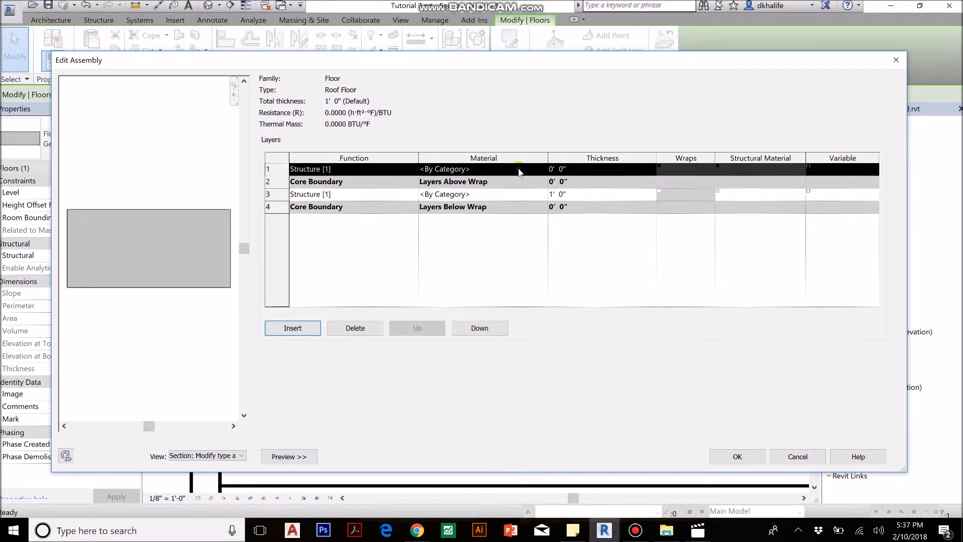
Search the project materials for membrane and roof, and assign Roofing, EPDM Membrane to the new top layer.
{"action": "left_click", "coordinate": [518, 170]}
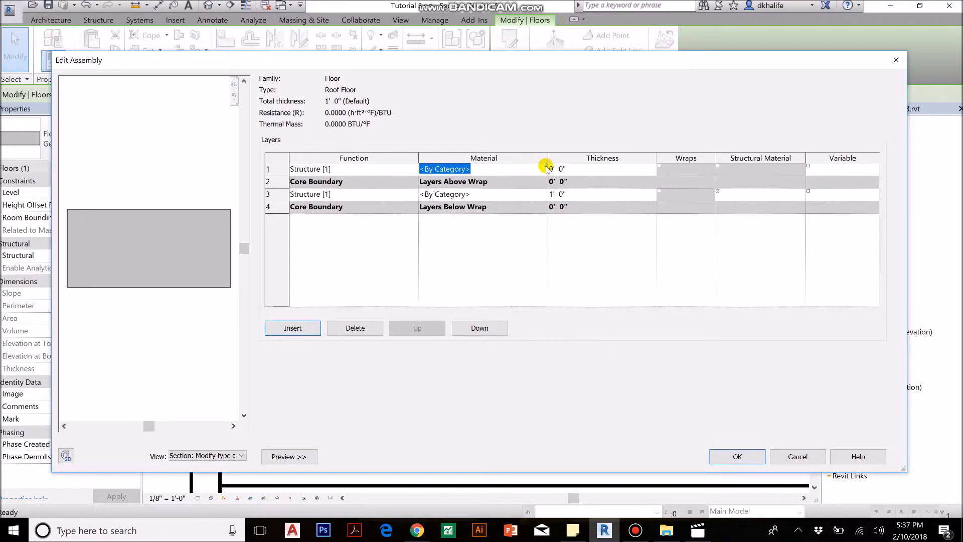
{"action": "left_click", "coordinate": [546, 166]}
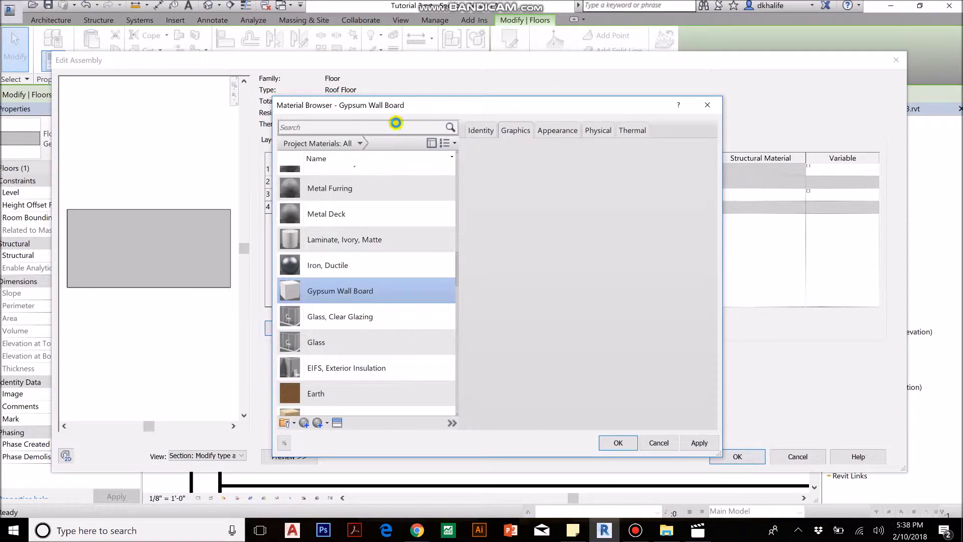
{"action": "left_click", "coordinate": [397, 125]}
{"action": "type", "text": "mem"}
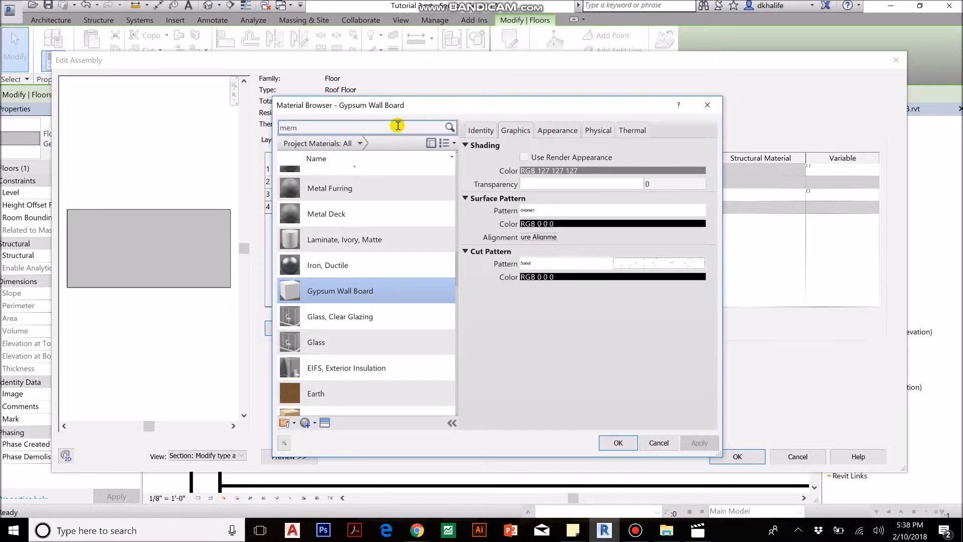
{"action": "type", "text": "brane"}
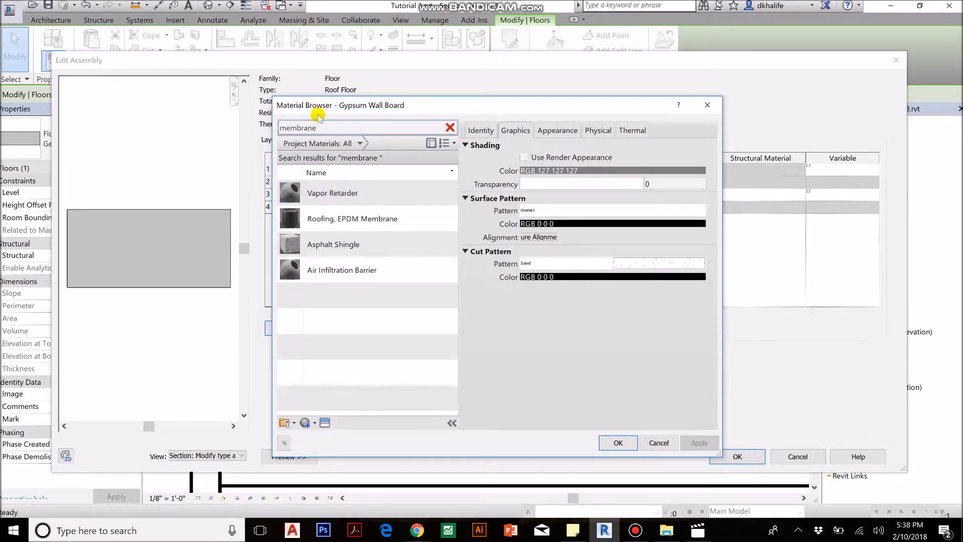
{"action": "left_click_drag", "start_coordinate": [322, 126], "coordinate": [219, 110]}
{"action": "type", "text": "roof"}
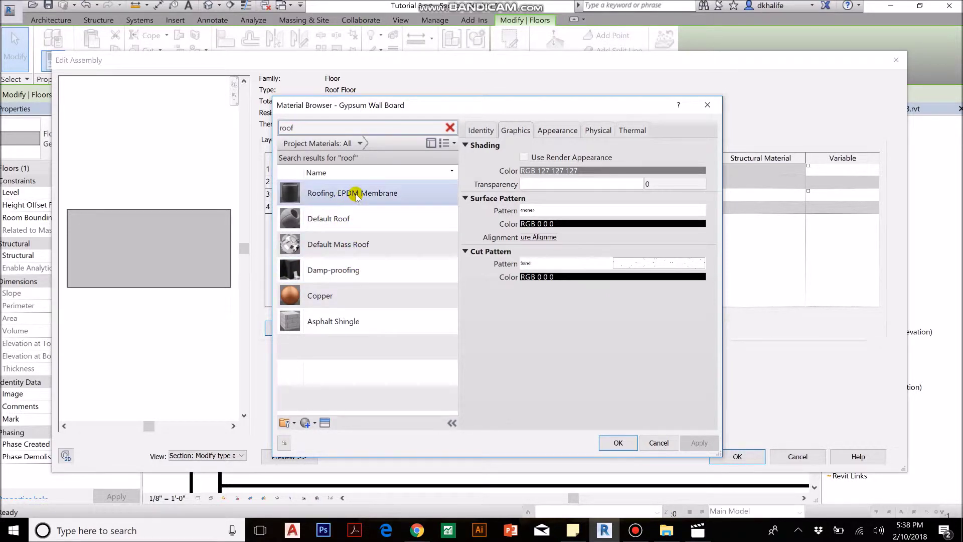
{"action": "left_click", "coordinate": [356, 194]}
{"action": "left_click", "coordinate": [617, 443]}
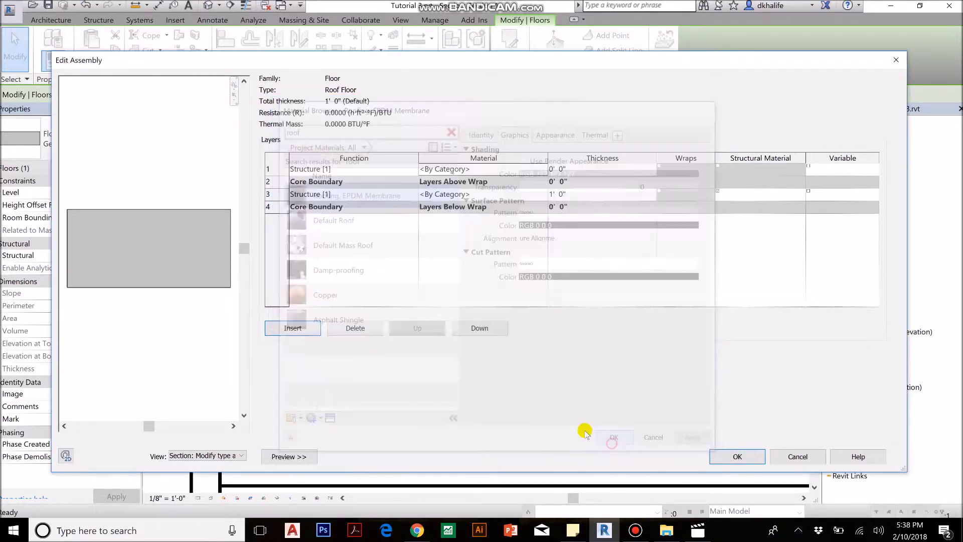
Set the EPDM membrane layer's function to Finish 1 [4] and its thickness to 1/8".
{"action": "left_click", "coordinate": [386, 170]}
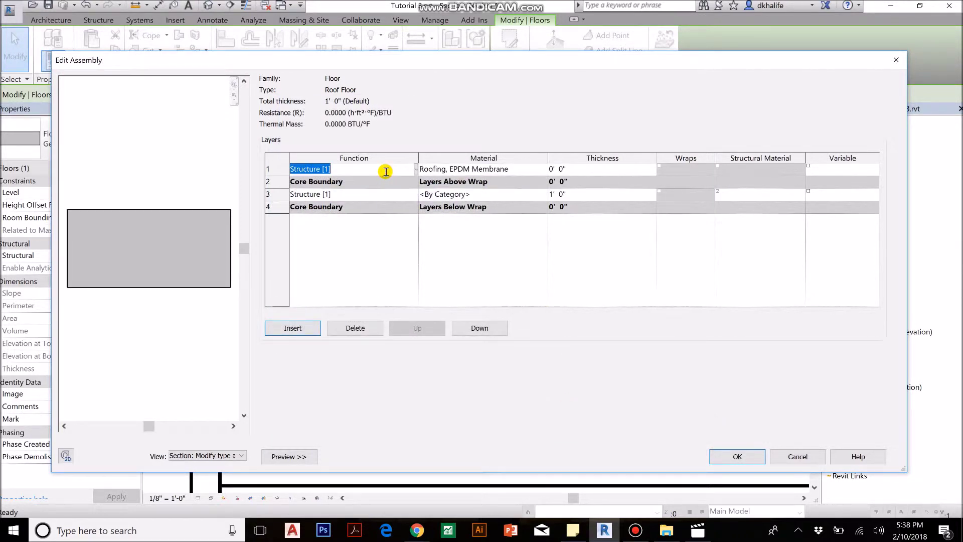
{"action": "left_click", "coordinate": [416, 169]}
{"action": "scroll", "coordinate": [335, 188], "scroll_direction": "down", "scroll_amount": 1}
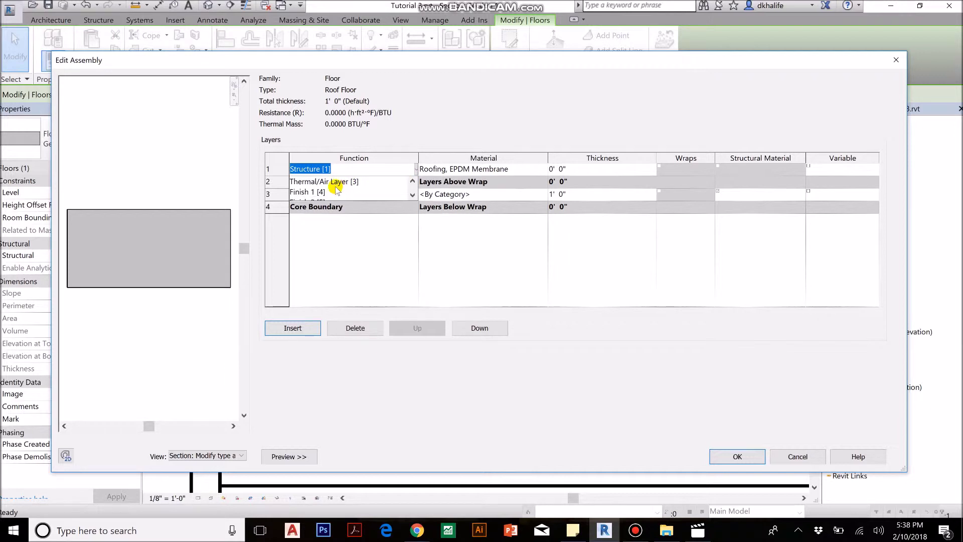
{"action": "left_click", "coordinate": [335, 192]}
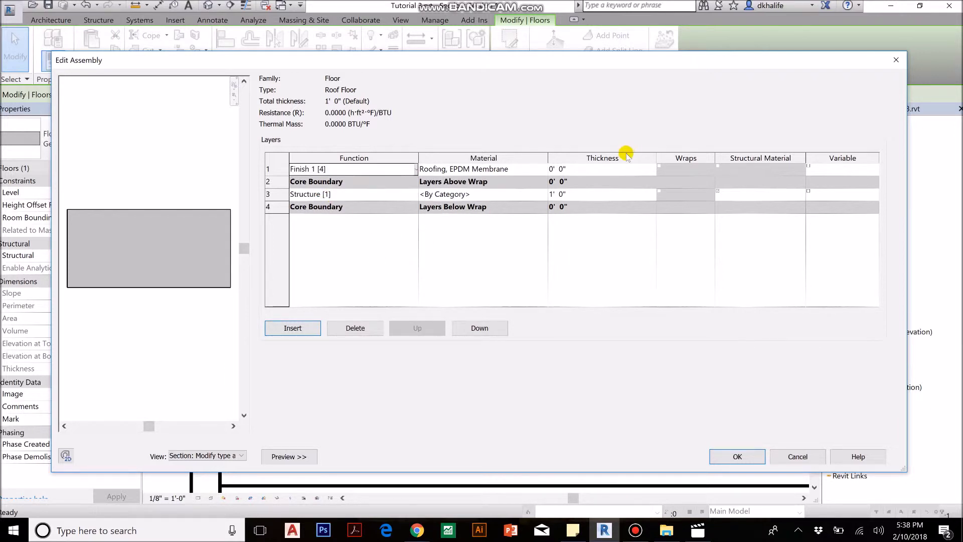
{"action": "left_click", "coordinate": [597, 169]}
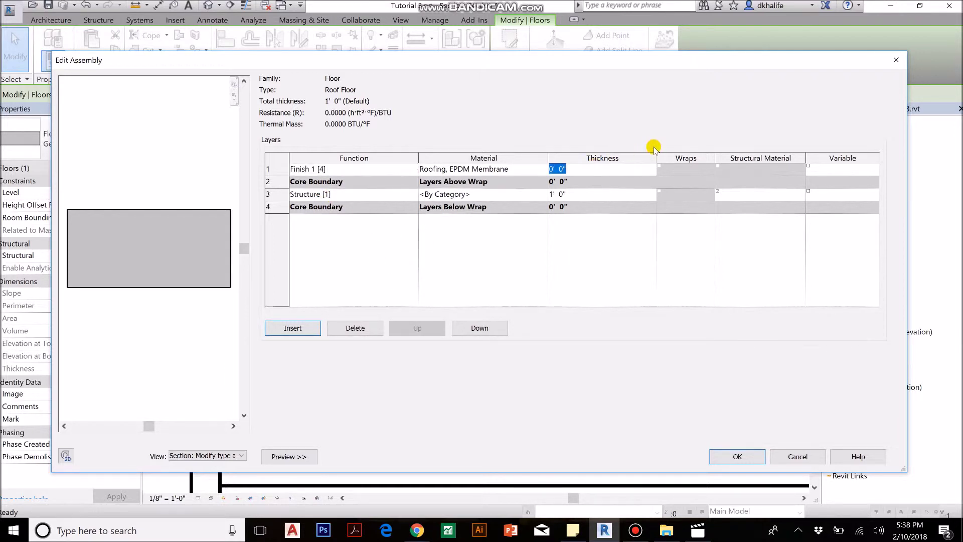
{"action": "type", "text": "1/8"}
{"action": "key", "text": "Tab"}
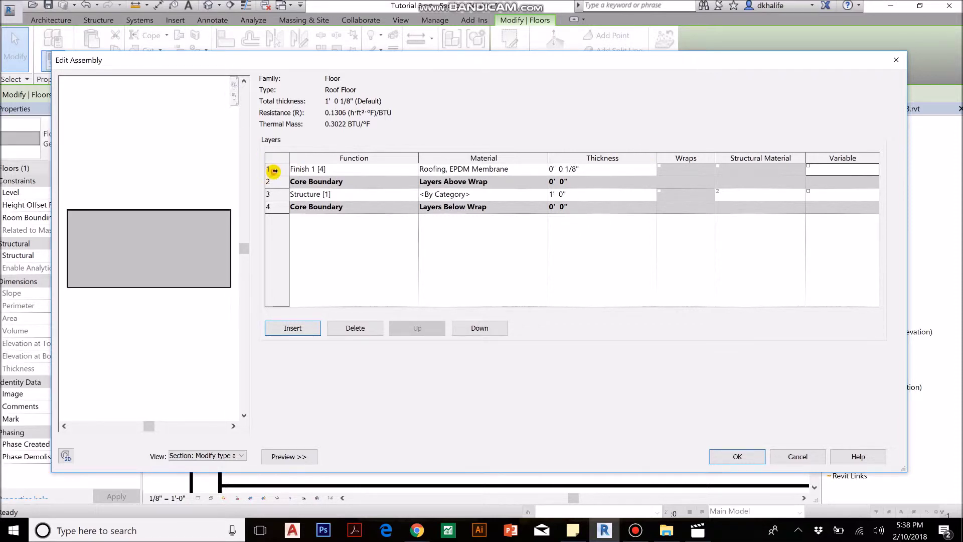
Insert a new layer directly beneath the EPDM membrane and set its function to Thermal/Air Layer [3].
{"action": "left_click", "coordinate": [275, 171]}
{"action": "left_click", "coordinate": [281, 328]}
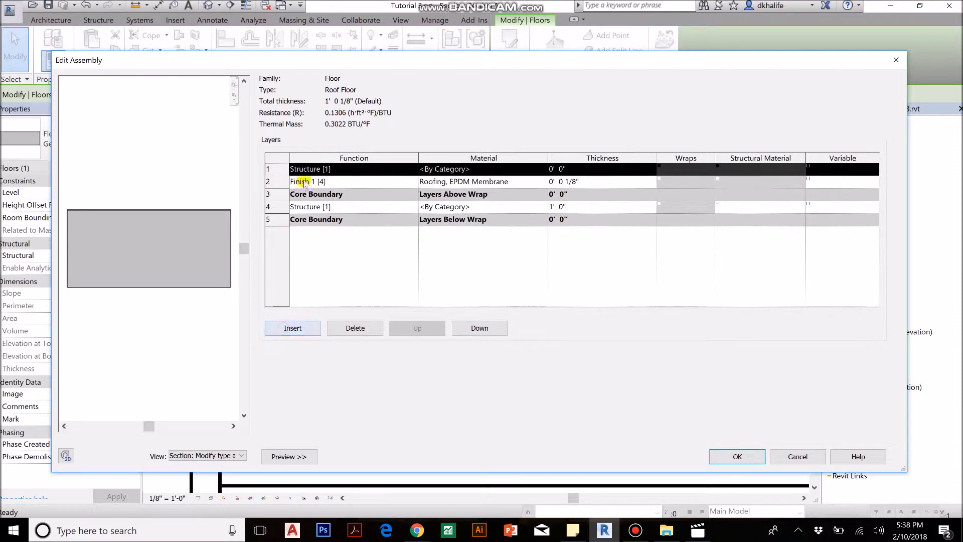
{"action": "left_click", "coordinate": [477, 328]}
{"action": "left_click", "coordinate": [304, 182]}
{"action": "left_click", "coordinate": [416, 182]}
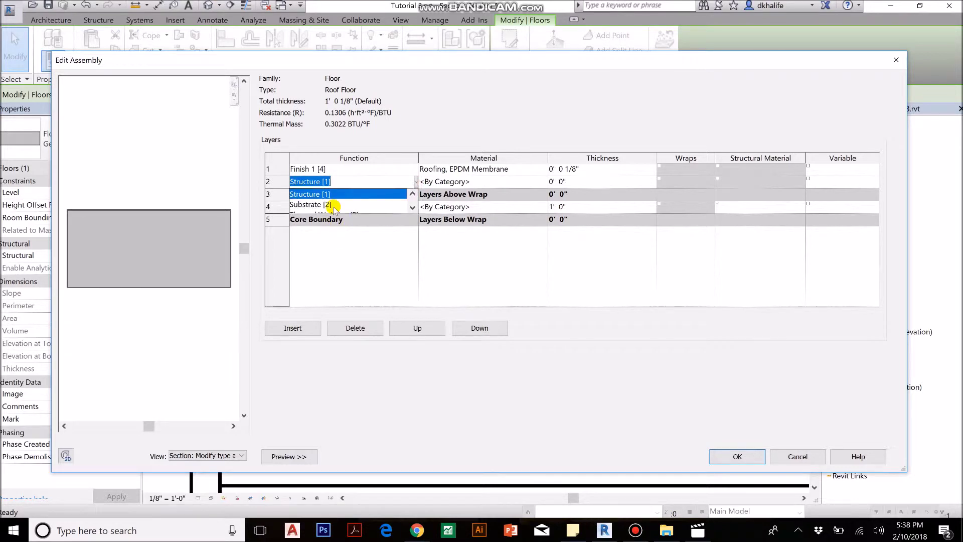
{"action": "left_click", "coordinate": [339, 205]}
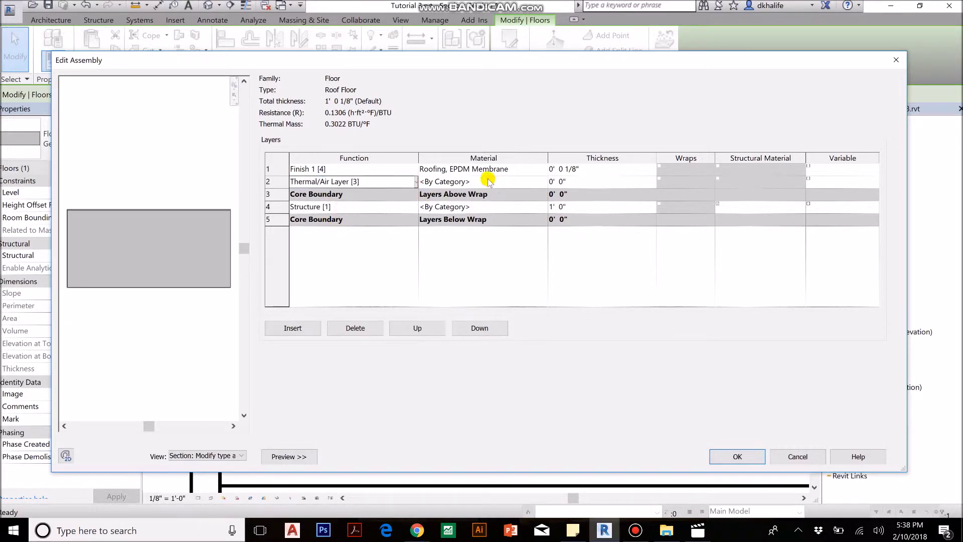
Search the project materials for insula, assign Rigid insulation to the Thermal/Air layer, and set its thickness to 6".
{"action": "left_click", "coordinate": [488, 181]}
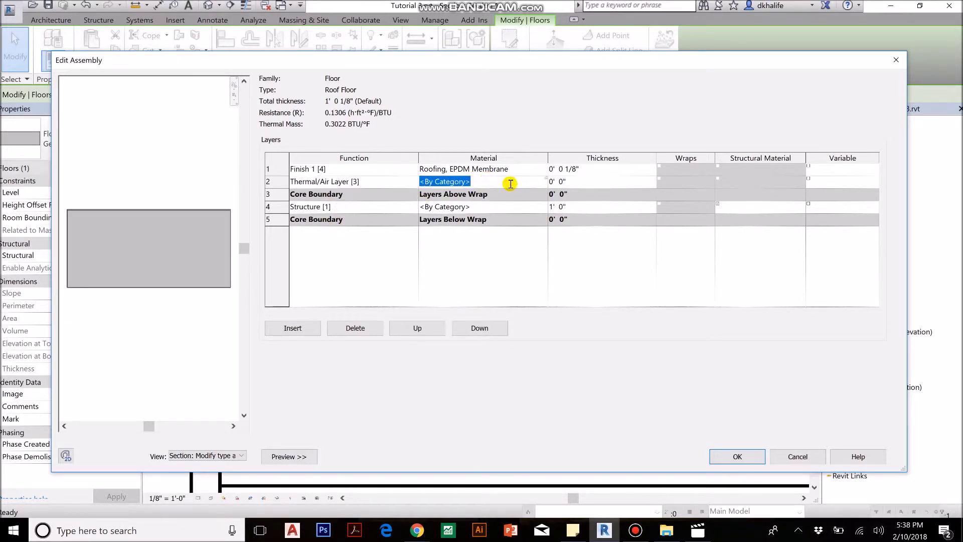
{"action": "left_click", "coordinate": [544, 180]}
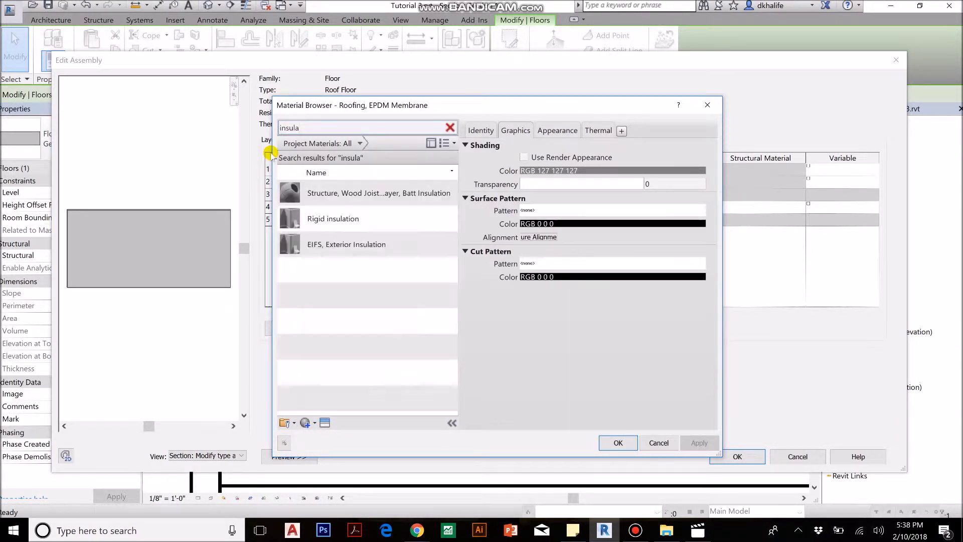
{"action": "left_click", "coordinate": [407, 221]}
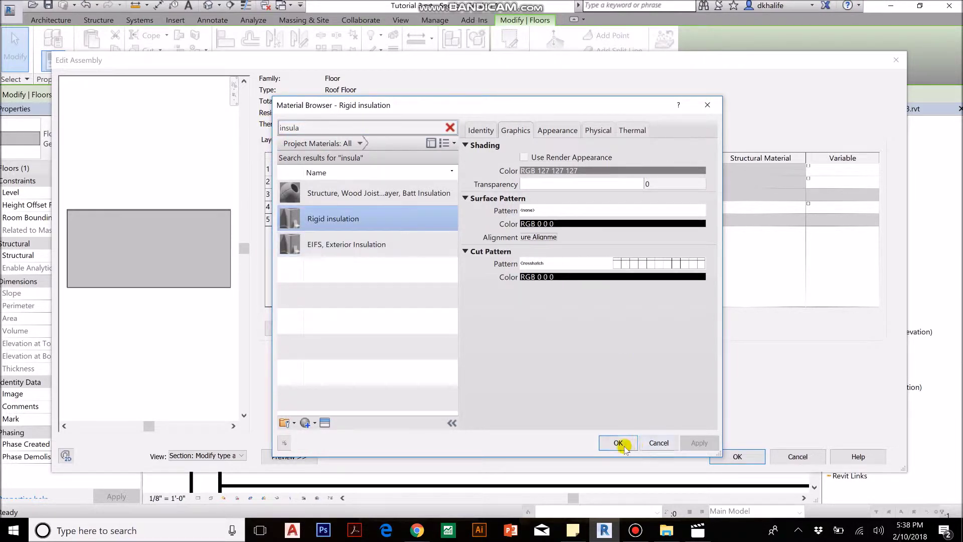
{"action": "left_click", "coordinate": [619, 443]}
{"action": "left_click", "coordinate": [572, 181]}
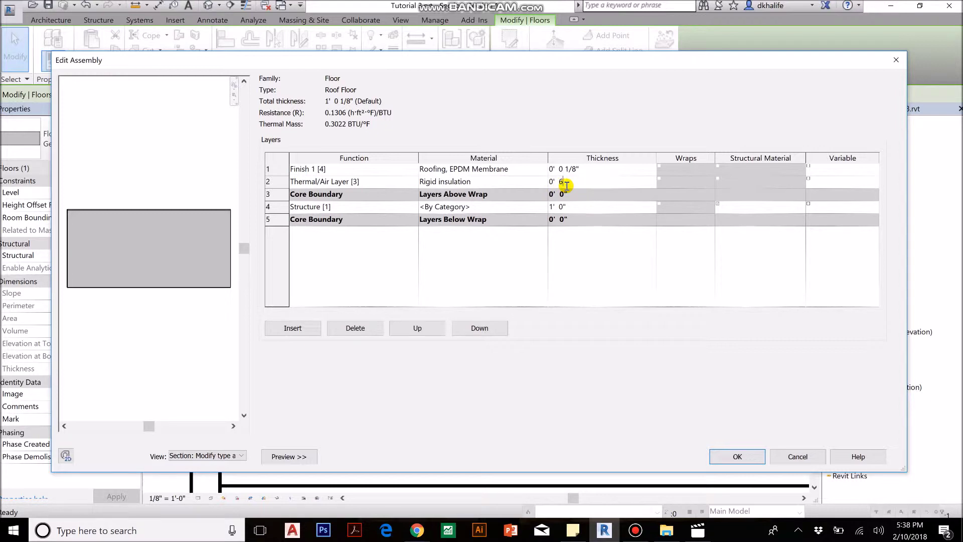
{"action": "key", "text": "Tab"}
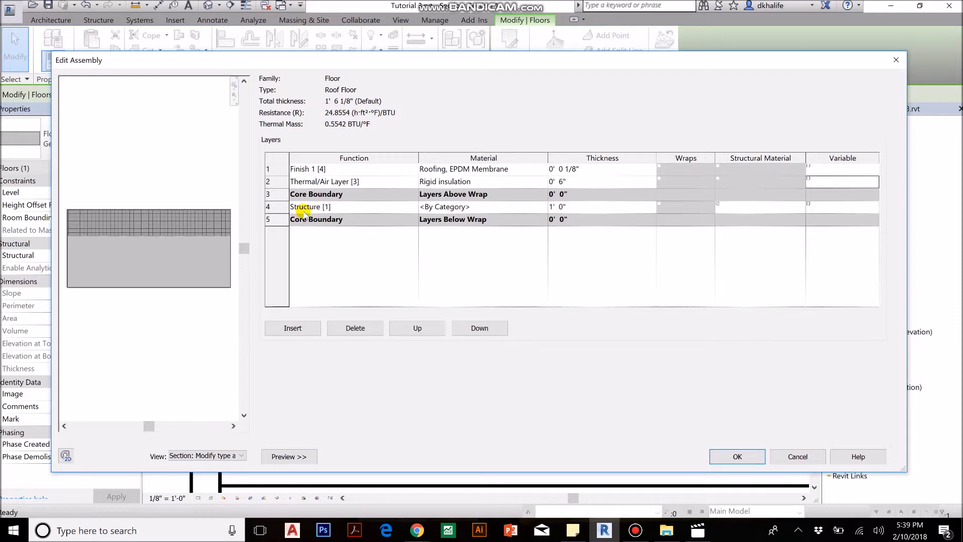
Insert a new layer between the rigid insulation and the upper core boundary, with the function Substrate [2].
{"action": "left_click", "coordinate": [275, 181]}
{"action": "left_click", "coordinate": [306, 327]}
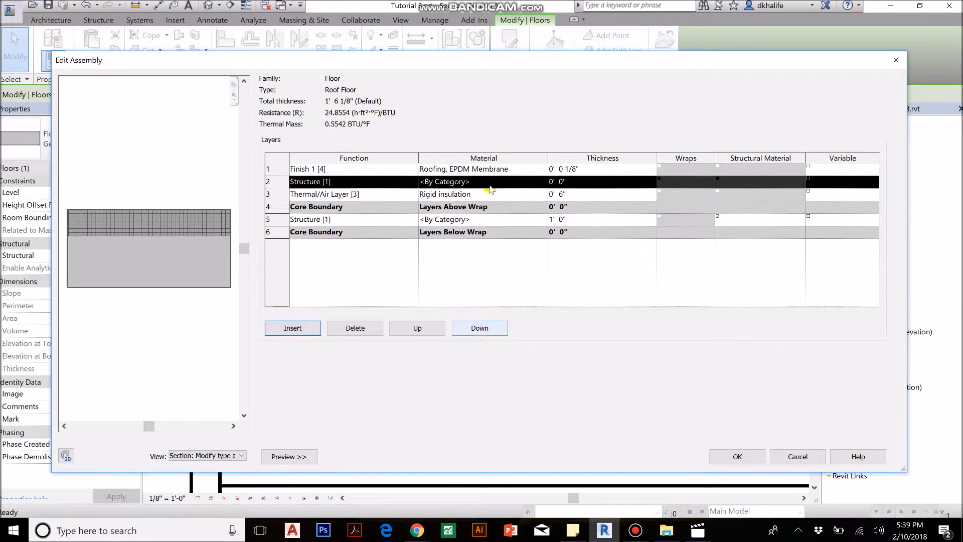
{"action": "left_click", "coordinate": [482, 327]}
{"action": "left_click", "coordinate": [415, 194]}
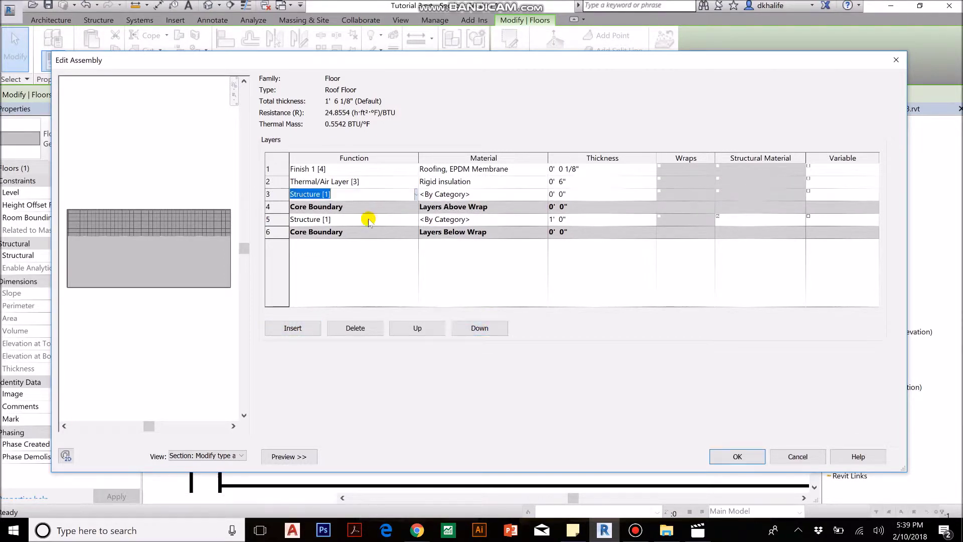
{"action": "left_click", "coordinate": [321, 217]}
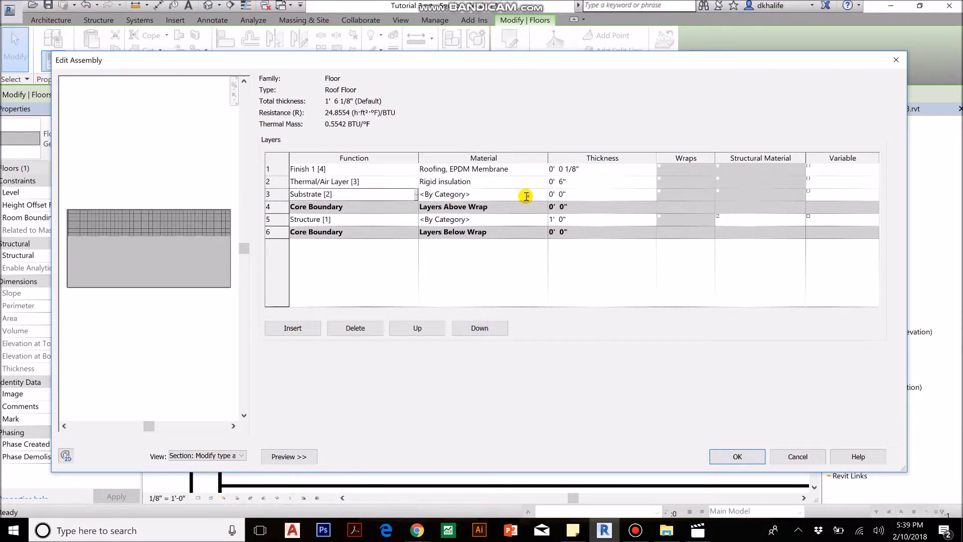
Search the project materials for sheathi, assign Plywood, Sheathing to the Substrate layer, and set its thickness to 5/8".
{"action": "left_click", "coordinate": [472, 193]}
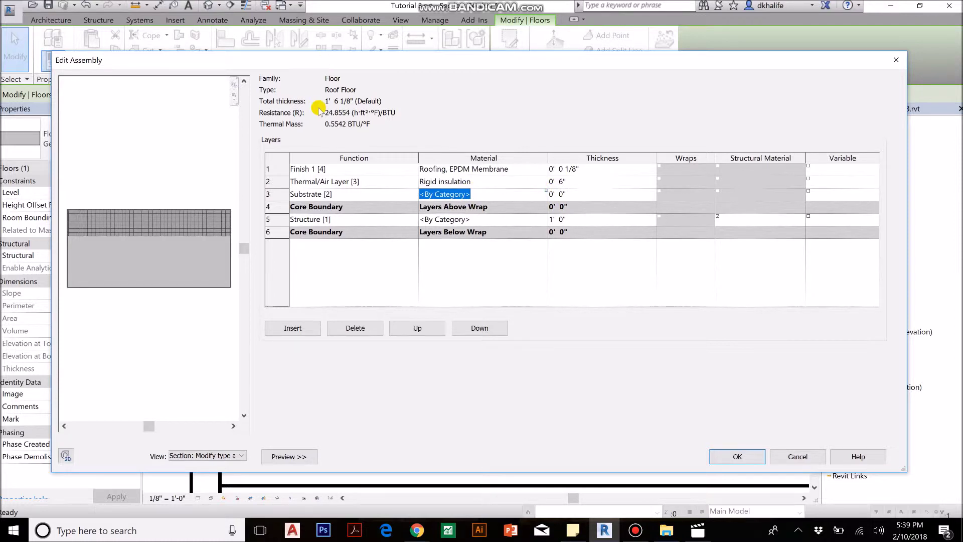
{"action": "left_click", "coordinate": [543, 193]}
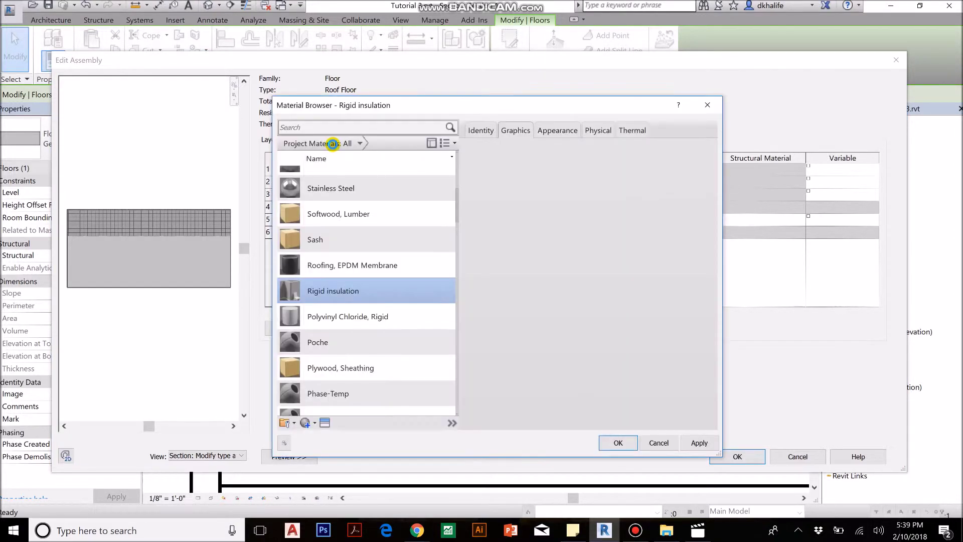
{"action": "left_click", "coordinate": [344, 128]}
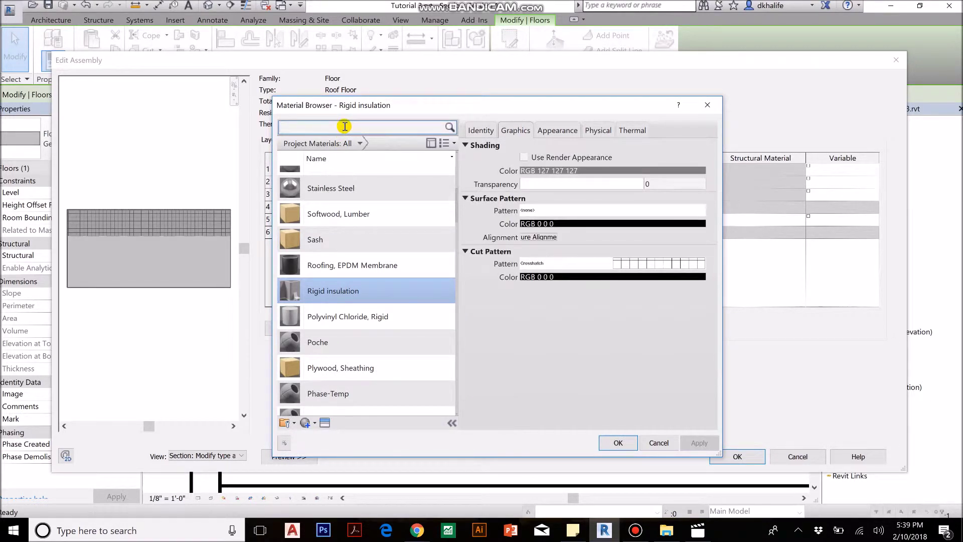
{"action": "type", "text": "sheathi"}
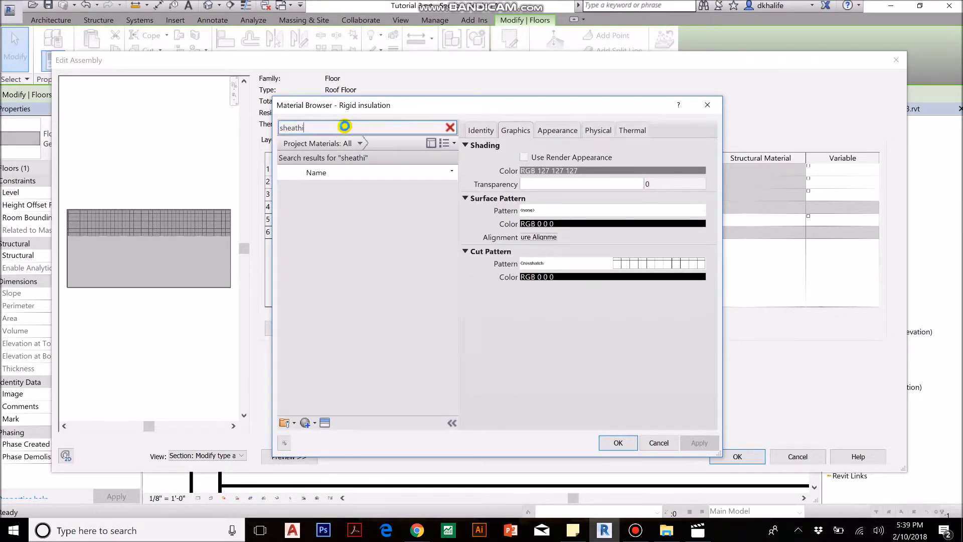
{"action": "left_click", "coordinate": [387, 195]}
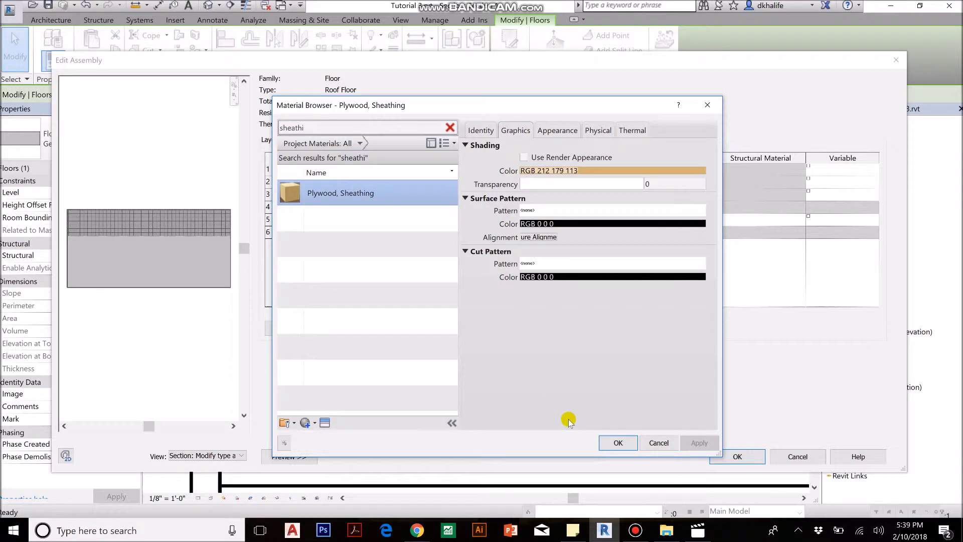
{"action": "left_click", "coordinate": [615, 443]}
{"action": "left_click", "coordinate": [580, 195]}
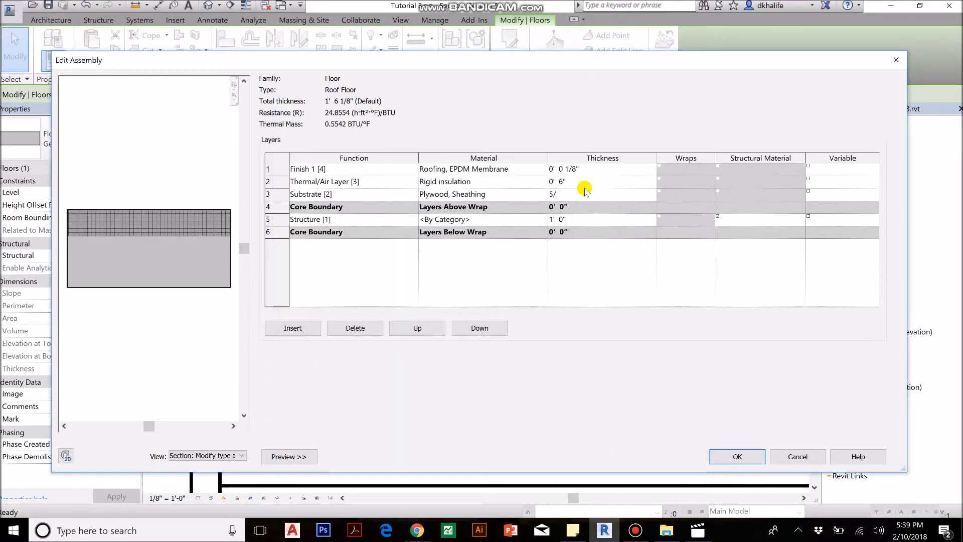
{"action": "key", "text": "Tab"}
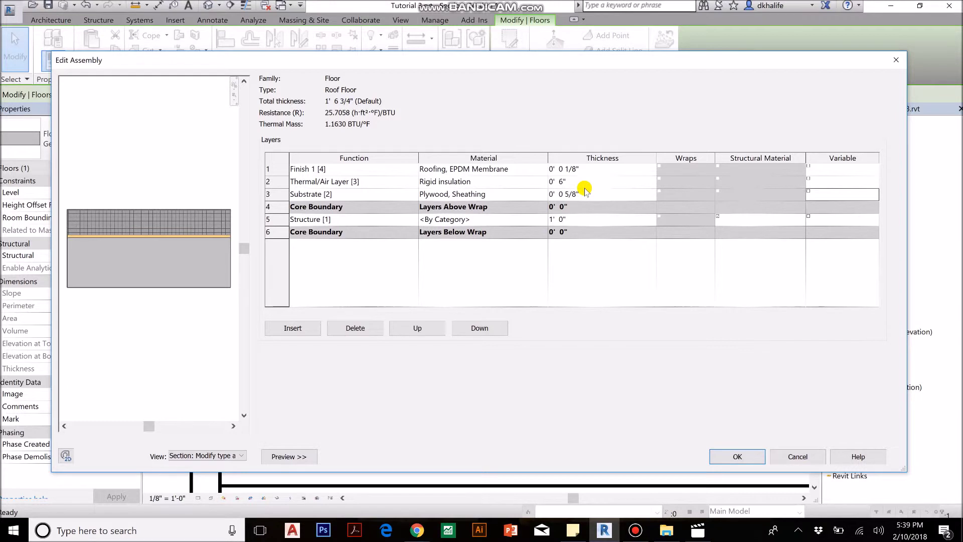
Keep Structure [1] as the core layer's function and assign it the Metal Deck material, found by searching for metal deck.
{"action": "left_click", "coordinate": [364, 222]}
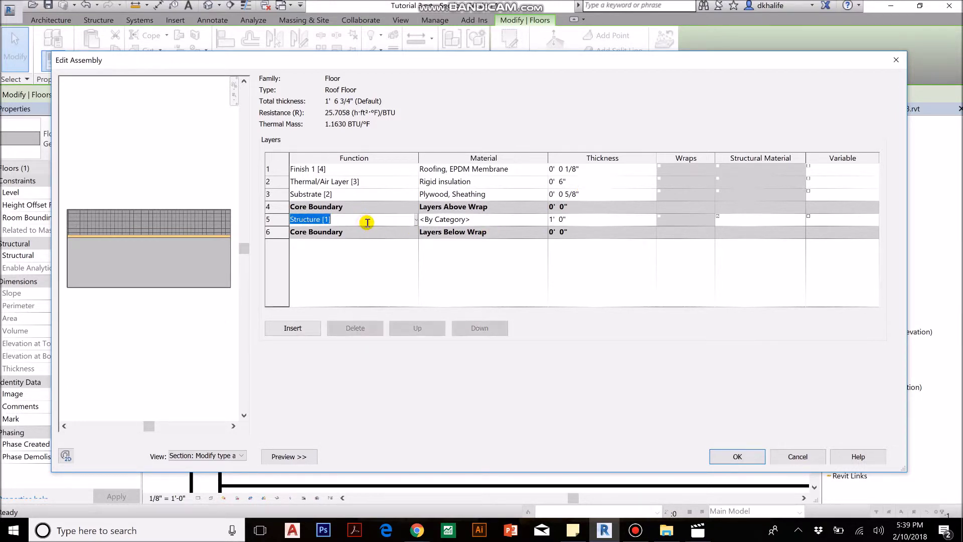
{"action": "left_click", "coordinate": [285, 233]}
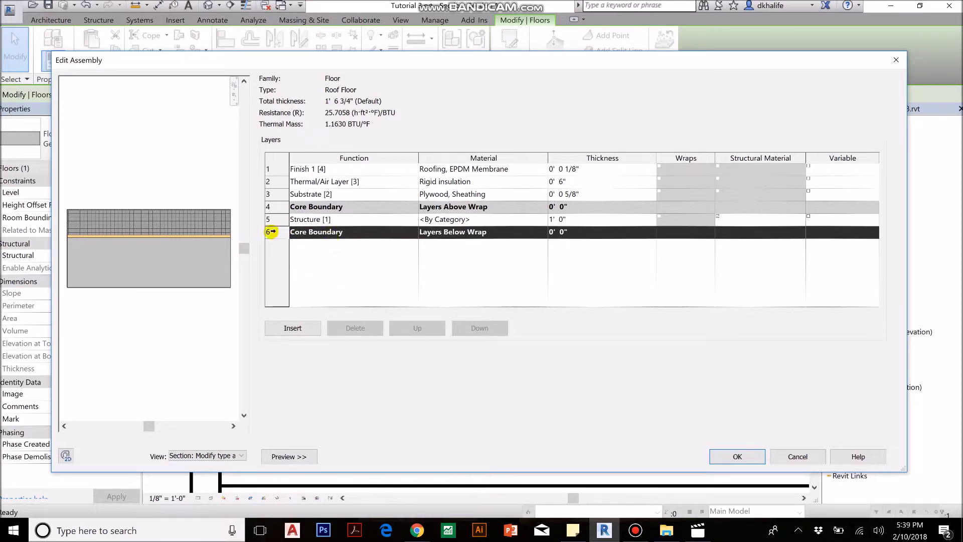
{"action": "left_click", "coordinate": [335, 221]}
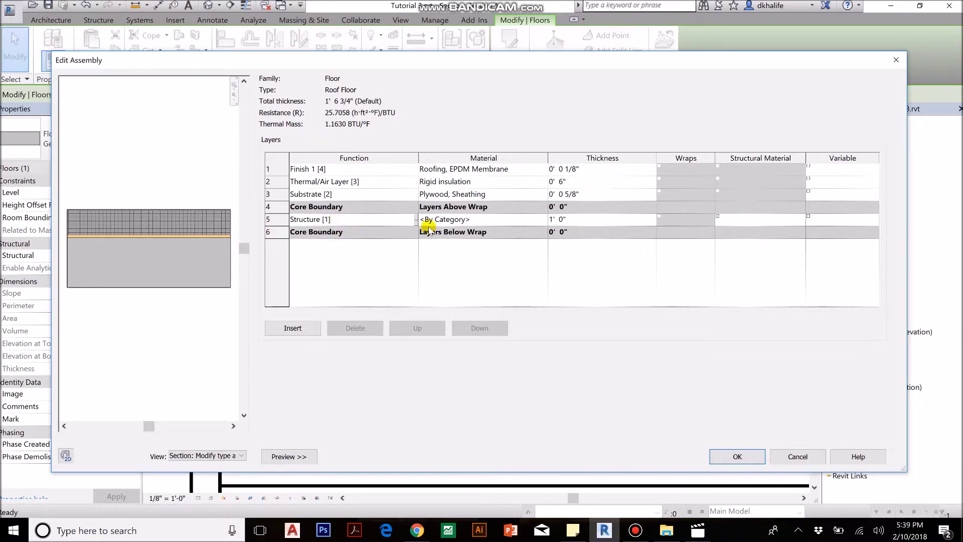
{"action": "left_click", "coordinate": [416, 220]}
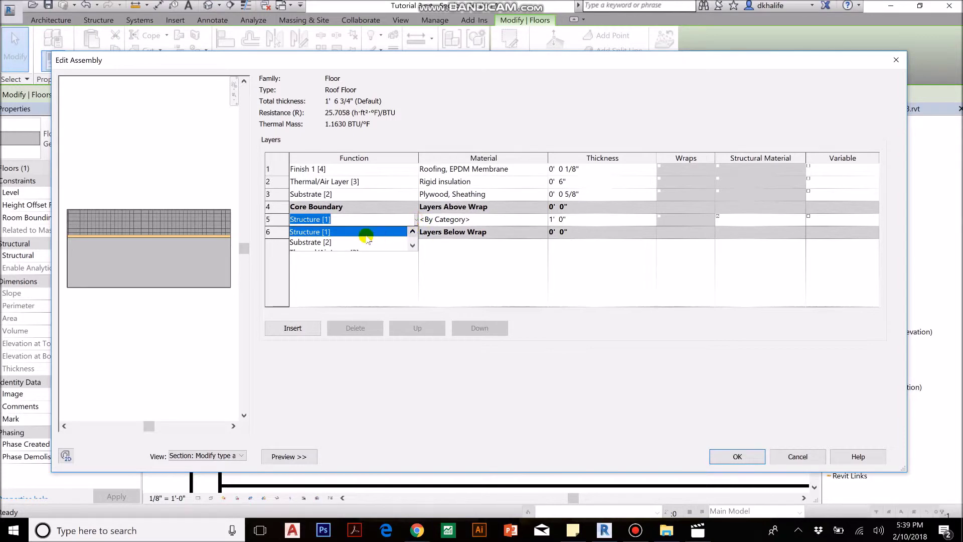
{"action": "left_click", "coordinate": [512, 233]}
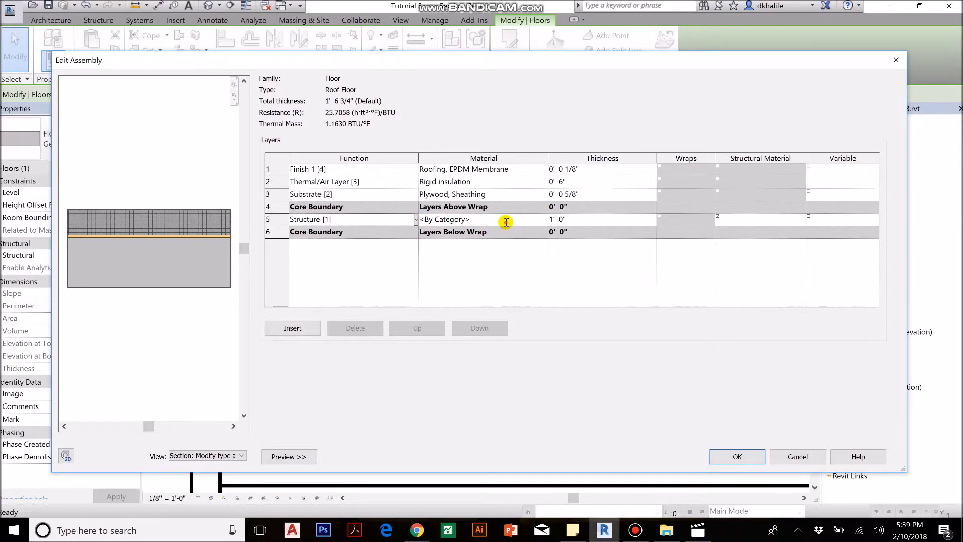
{"action": "left_click", "coordinate": [504, 221]}
{"action": "left_click", "coordinate": [546, 219]}
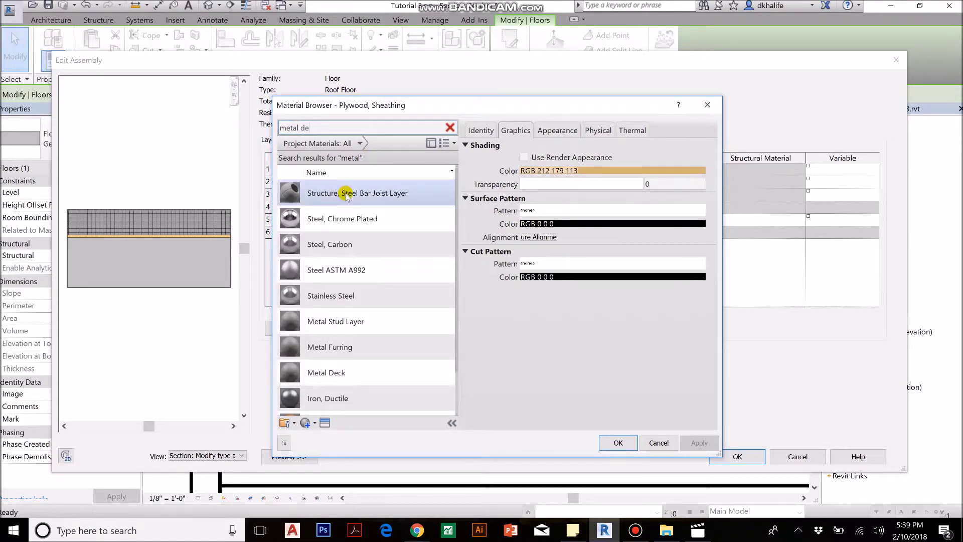
{"action": "left_click", "coordinate": [358, 194]}
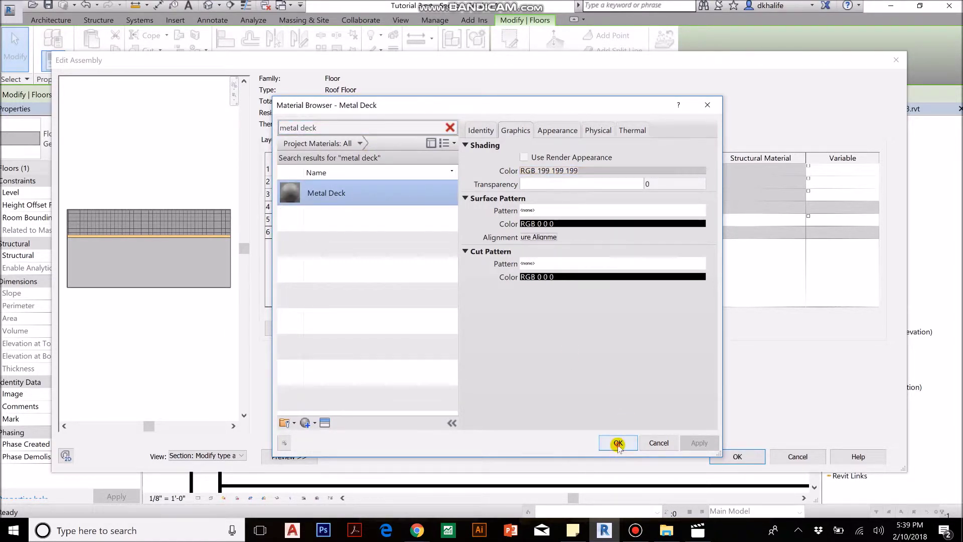
{"action": "left_click", "coordinate": [618, 443]}
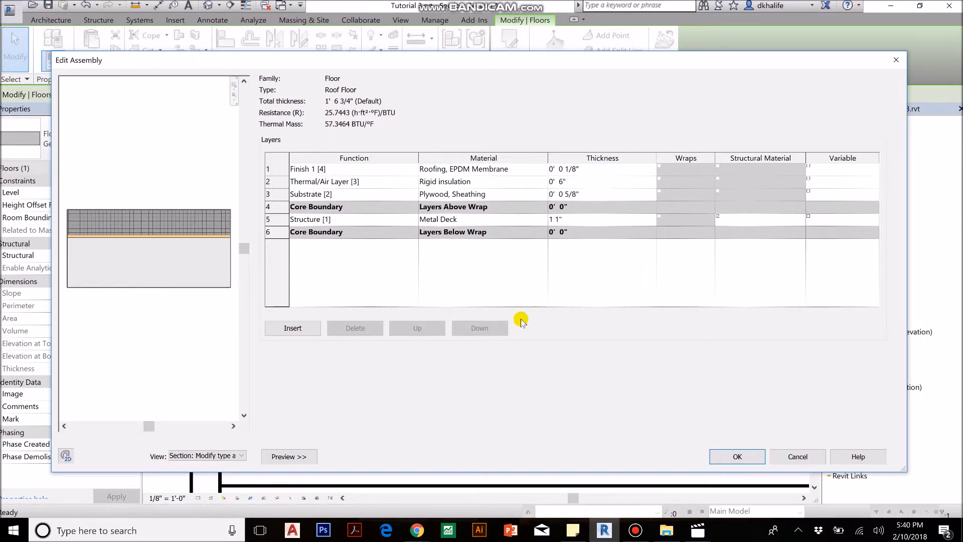
Set the Metal Deck layer's thickness to 1 1/2", accept the Roof Floor type's structure and properties, and deselect the slab.
{"action": "key", "text": "Tab"}
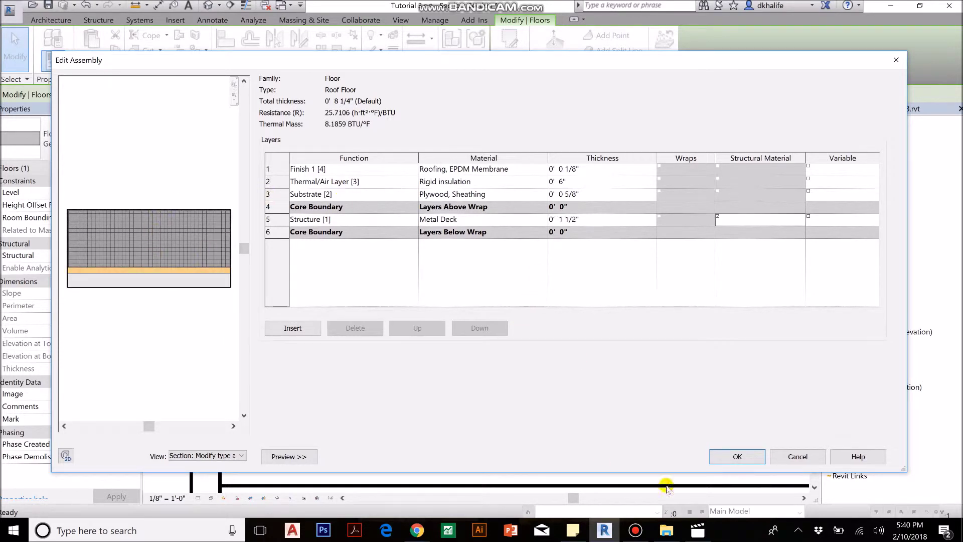
{"action": "left_click", "coordinate": [718, 455]}
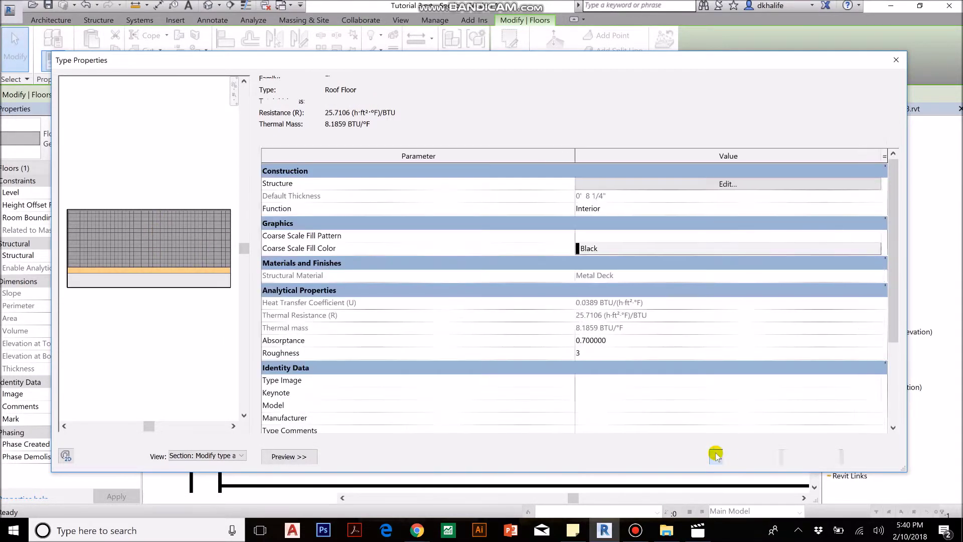
{"action": "left_click", "coordinate": [727, 456]}
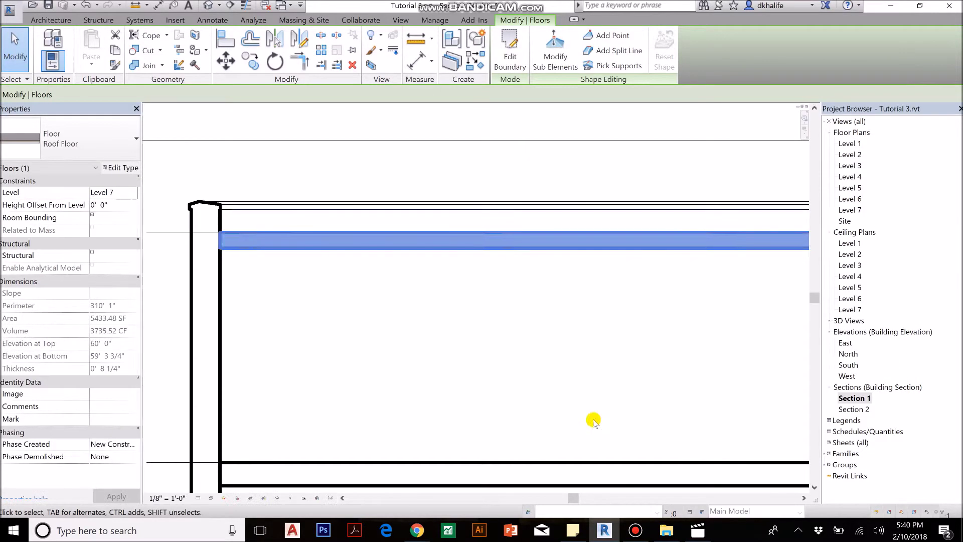
{"action": "left_click", "coordinate": [273, 307]}
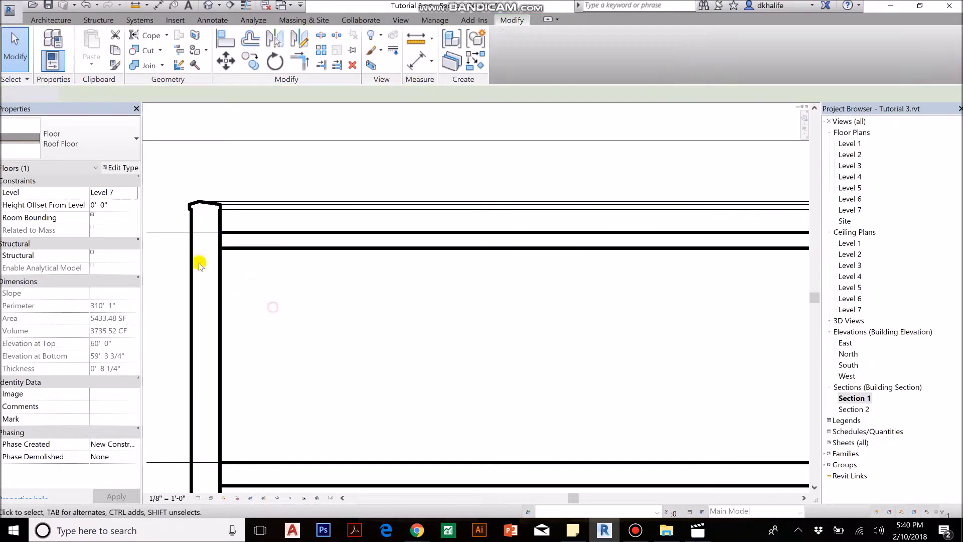
Set the section view to Fine detail level and a view scale of 1" = 1'-0".
{"action": "left_click", "coordinate": [199, 497]}
{"action": "left_click", "coordinate": [211, 486]}
{"action": "scroll", "coordinate": [216, 251], "scroll_direction": "up", "scroll_amount": 4}
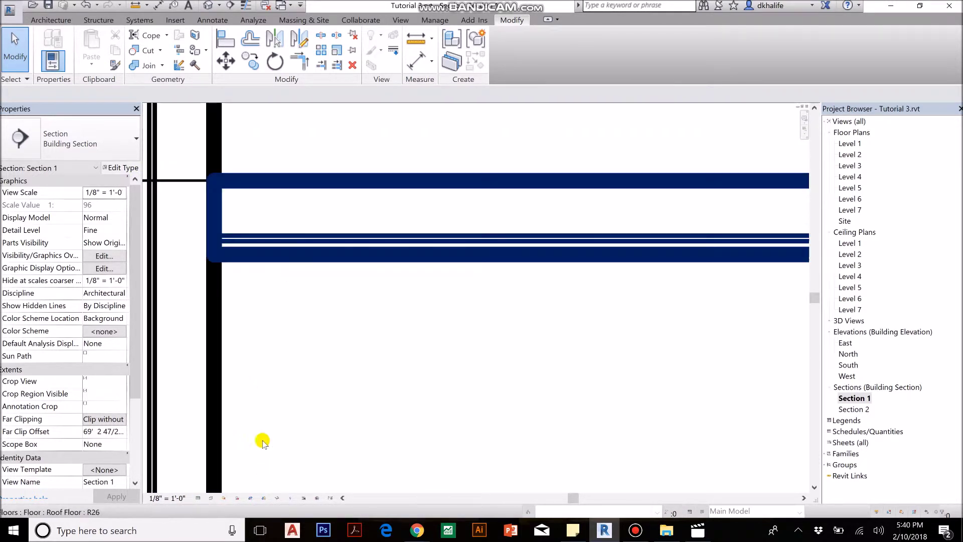
{"action": "scroll", "coordinate": [254, 462], "scroll_direction": "down", "scroll_amount": 3}
{"action": "left_click", "coordinate": [187, 497]}
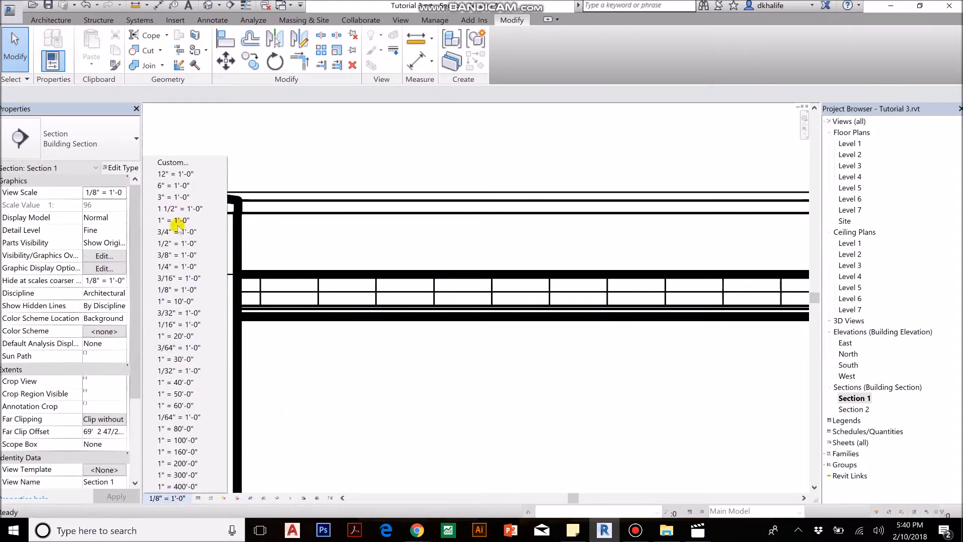
{"action": "left_click", "coordinate": [182, 220]}
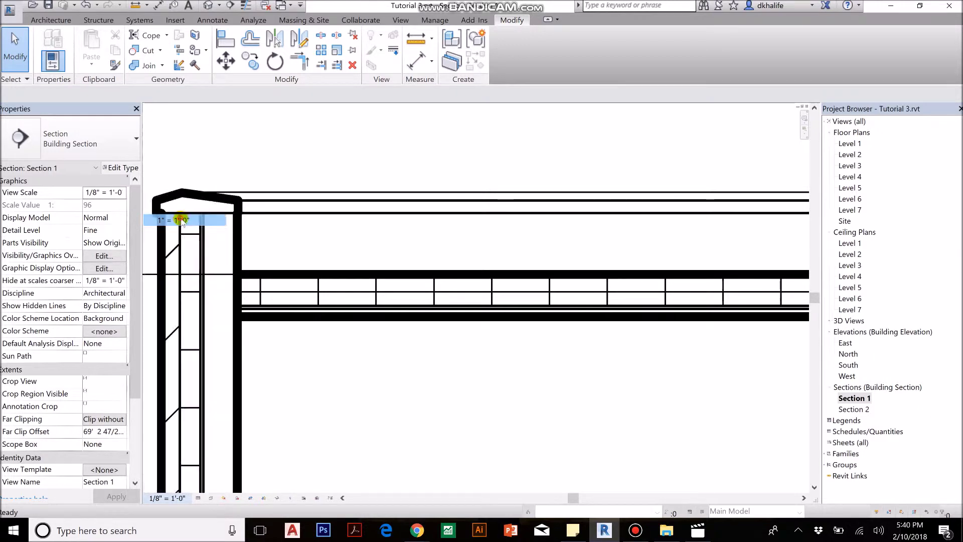
{"action": "mouse_move", "coordinate": [258, 336]}
{"action": "middle_mouse_down"}
{"action": "mouse_move", "coordinate": [303, 318]}
{"action": "mouse_move", "coordinate": [394, 316]}
{"action": "mouse_move", "coordinate": [312, 257]}
{"action": "mouse_move", "coordinate": [319, 269]}
{"action": "middle_mouse_up"}
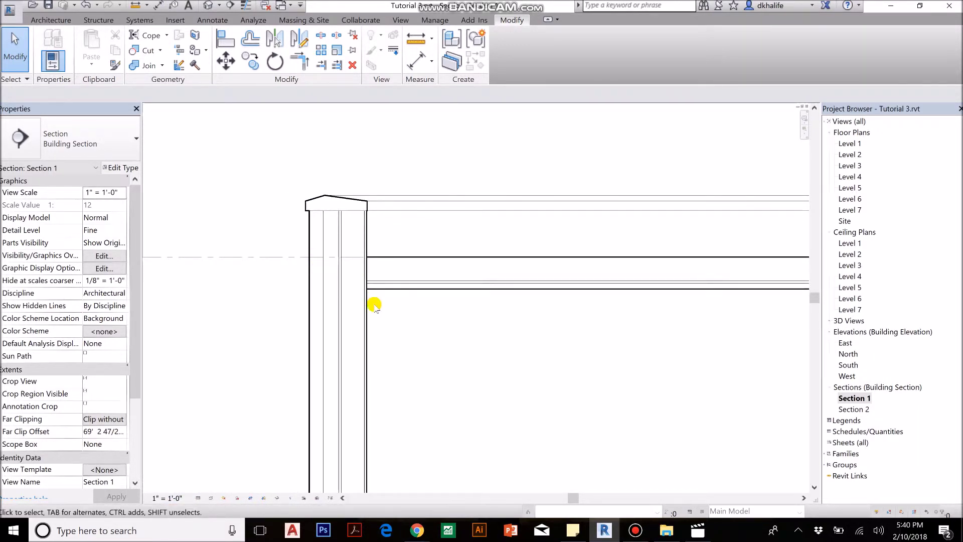
Examine the material layers of the exterior wall, its parapet cap and the Level 7 roof slab where they meet in the section.
{"action": "scroll", "coordinate": [495, 387], "scroll_direction": "up", "scroll_amount": 3}
{"action": "scroll", "coordinate": [553, 406], "scroll_direction": "up", "scroll_amount": 2}
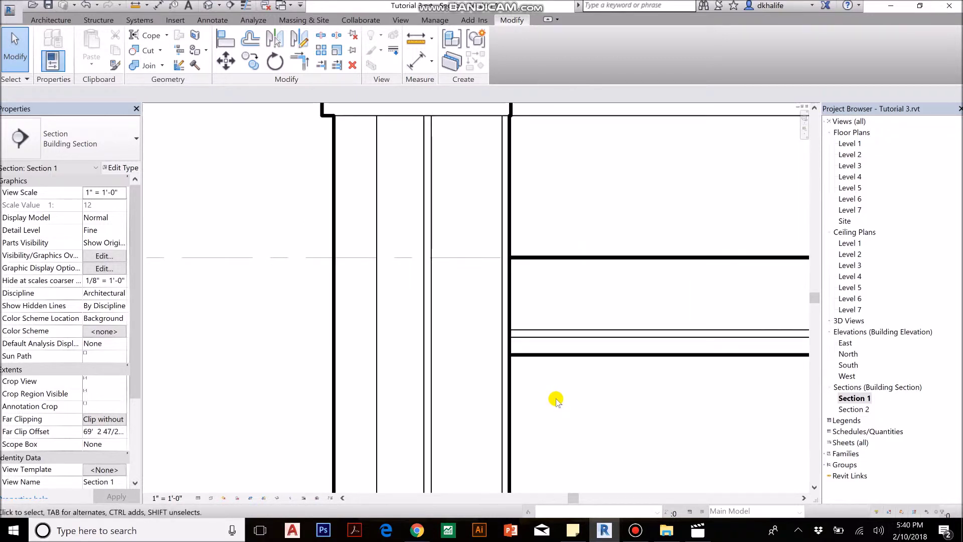
{"action": "scroll", "coordinate": [549, 396], "scroll_direction": "up", "scroll_amount": 1}
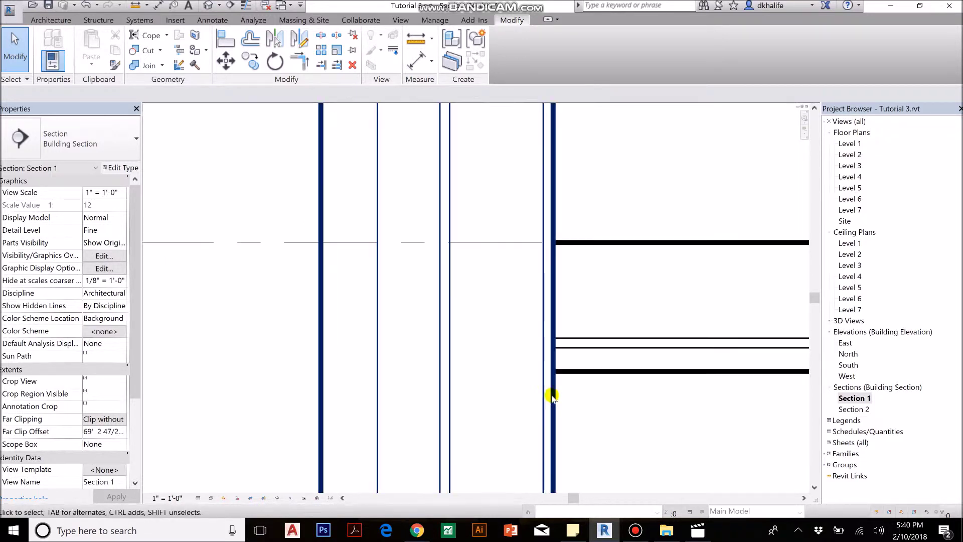
{"action": "left_click", "coordinate": [500, 379]}
{"action": "scroll", "coordinate": [503, 381], "scroll_direction": "down", "scroll_amount": 1}
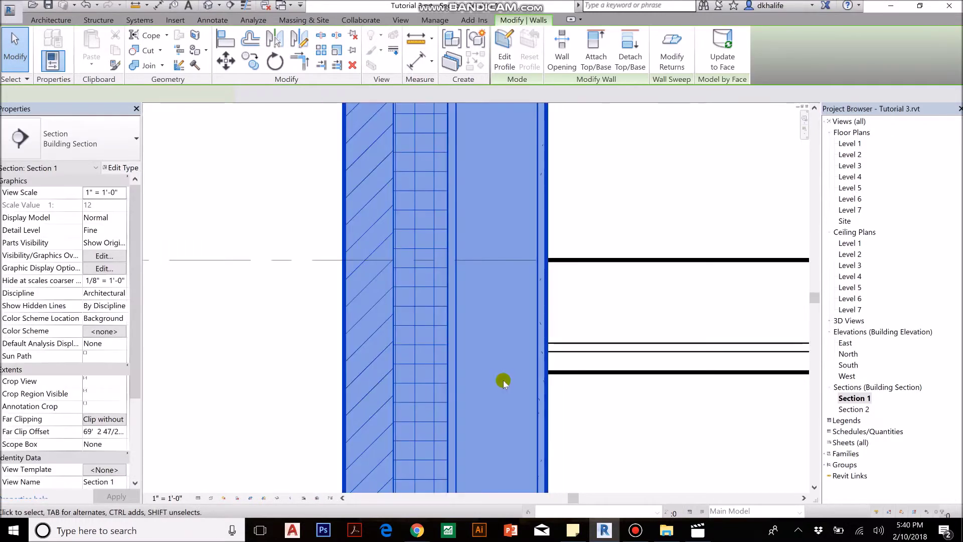
{"action": "scroll", "coordinate": [504, 384], "scroll_direction": "down", "scroll_amount": 1}
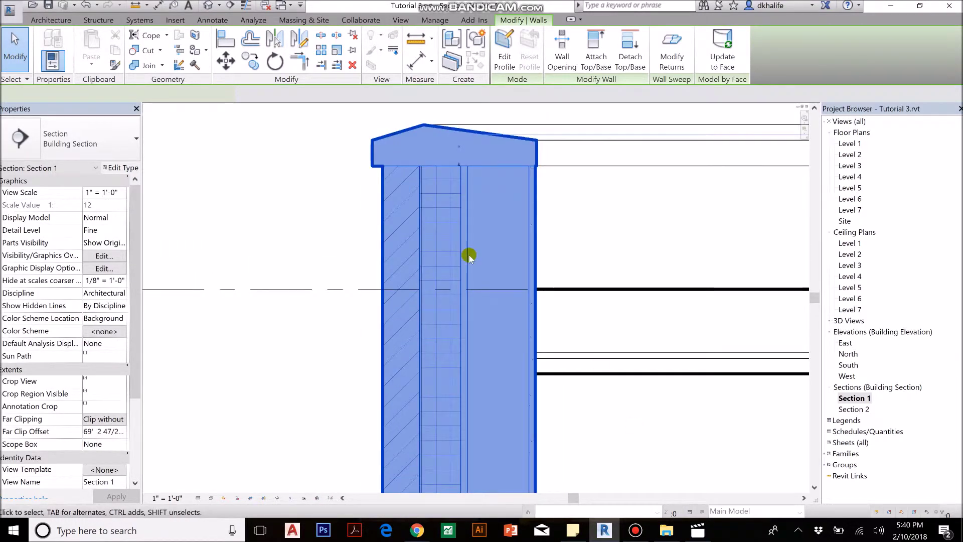
{"action": "left_click", "coordinate": [322, 257]}
{"action": "scroll", "coordinate": [405, 327], "scroll_direction": "down", "scroll_amount": 3}
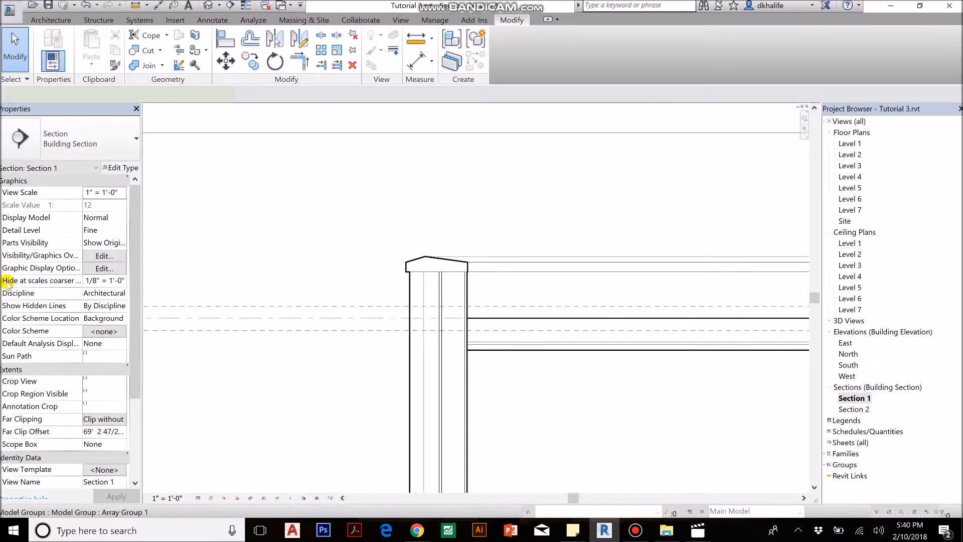
{"action": "scroll", "coordinate": [4, 280], "scroll_direction": "down", "scroll_amount": 1}
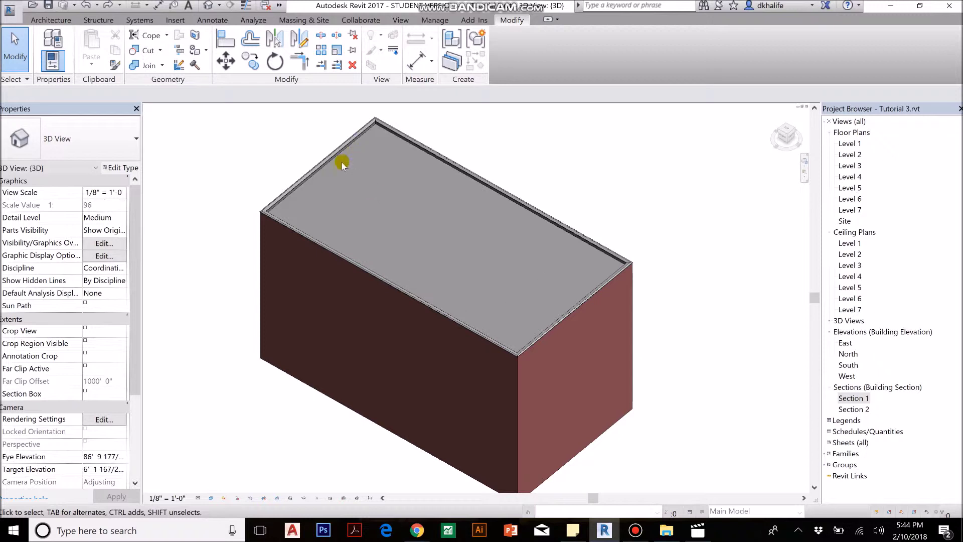
Add four shape-editing points across the interior of the Level 7 roof slab in the 3D view, keeping elevation 0' 0".
{"action": "left_click", "coordinate": [398, 140]}
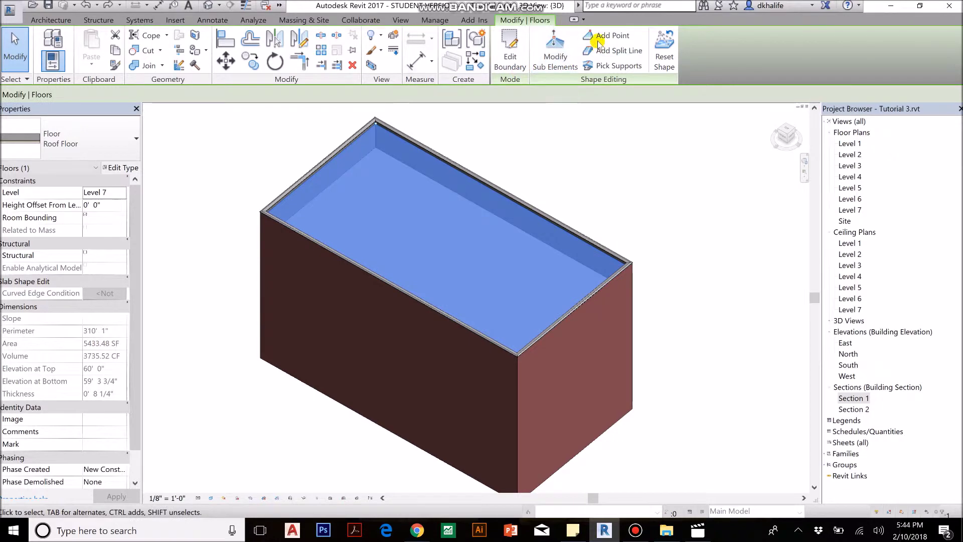
{"action": "left_click", "coordinate": [611, 35]}
{"action": "left_click", "coordinate": [383, 166]}
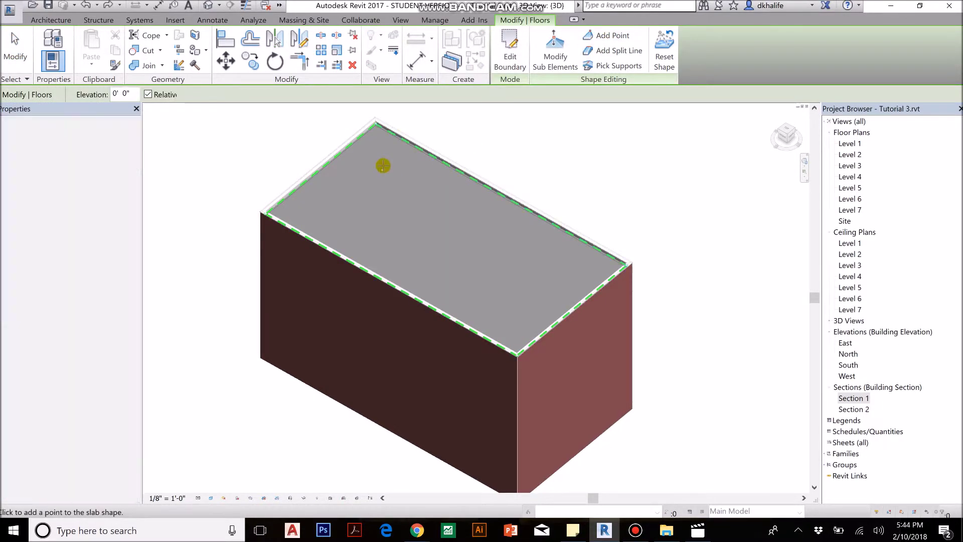
{"action": "left_click", "coordinate": [551, 246]}
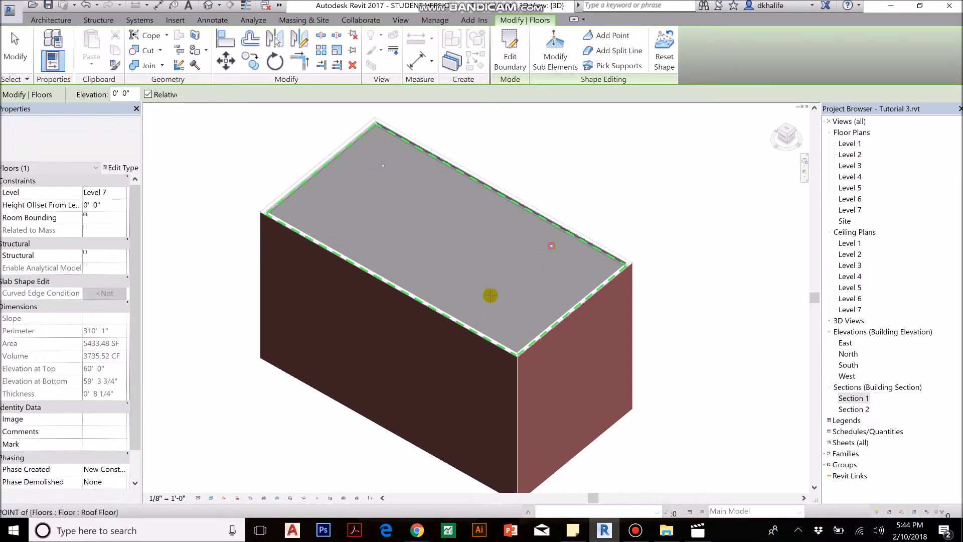
{"action": "left_click", "coordinate": [497, 300]}
{"action": "left_click", "coordinate": [421, 213]}
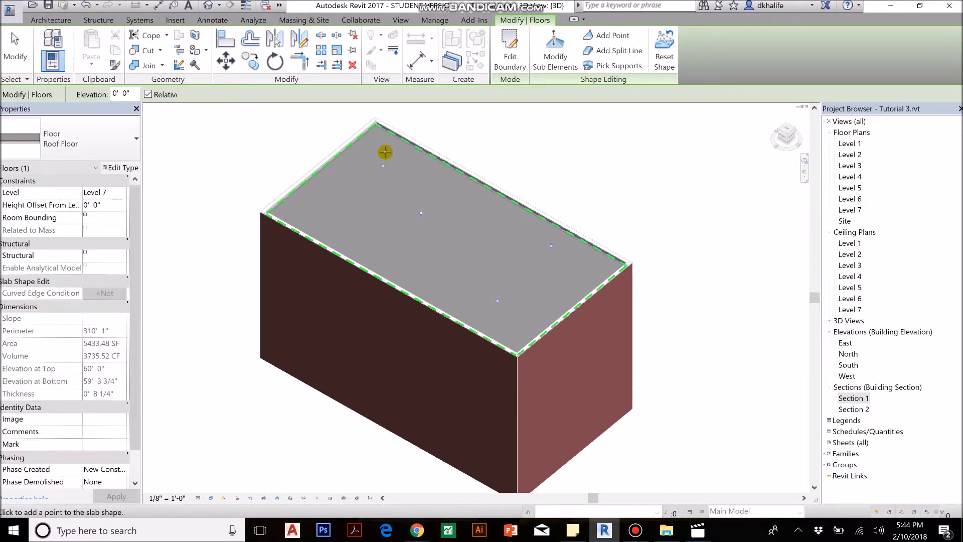
{"action": "key", "text": "Escape"}
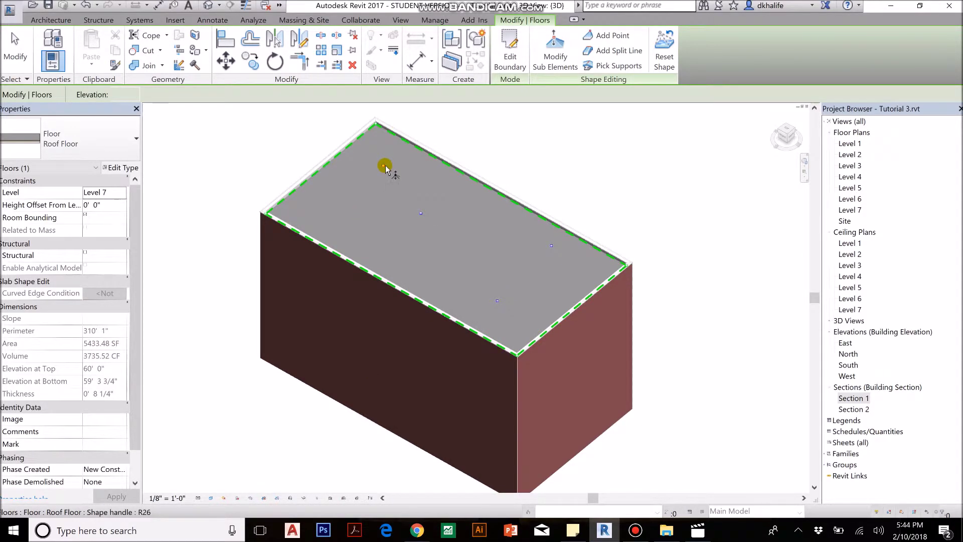
Lower the roof slab's shape point nearest the rear corner to an elevation of about -3' 8".
{"action": "left_click", "coordinate": [384, 166]}
{"action": "left_click_drag", "start_coordinate": [383, 171], "coordinate": [388, 167]}
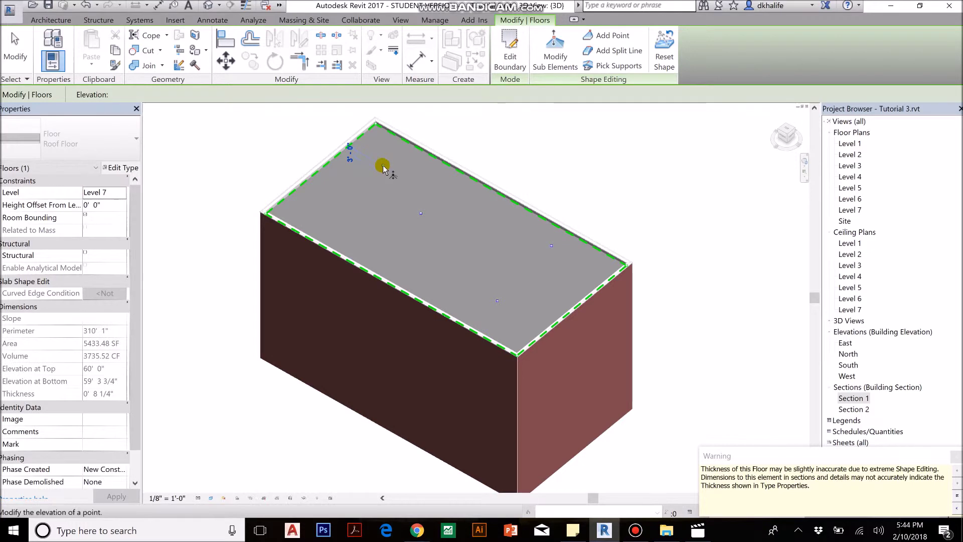
{"action": "left_click_drag", "start_coordinate": [383, 167], "coordinate": [422, 214]}
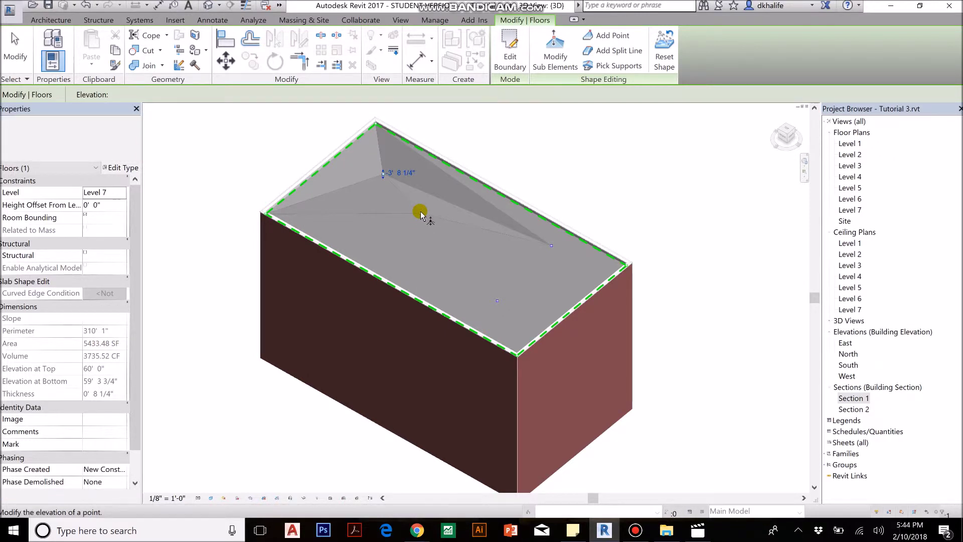
Lower the roof slab's middle shape point, and bring the one nearest the front corner to about -1' 7".
{"action": "left_click", "coordinate": [421, 214]}
{"action": "left_click", "coordinate": [421, 220]}
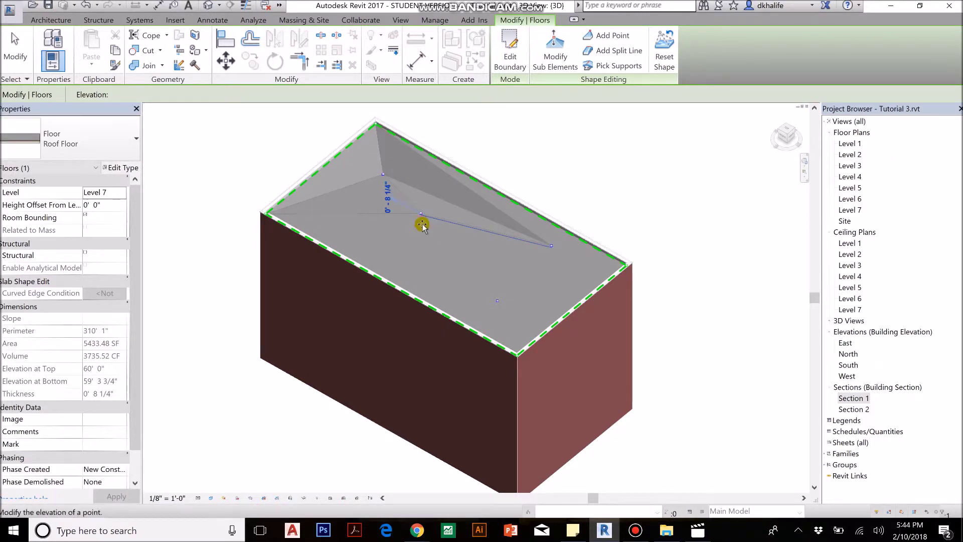
{"action": "left_click", "coordinate": [497, 301]}
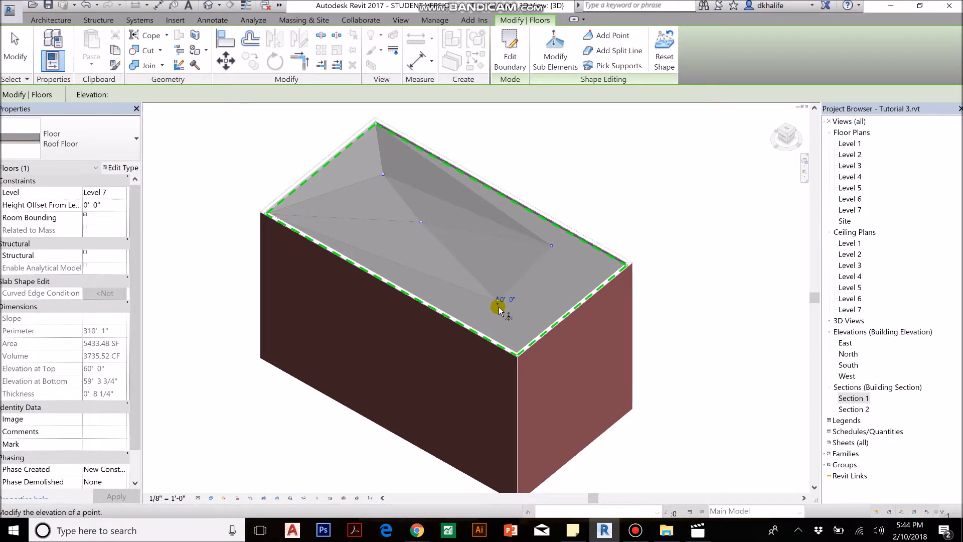
{"action": "left_click_drag", "start_coordinate": [498, 301], "coordinate": [497, 305]}
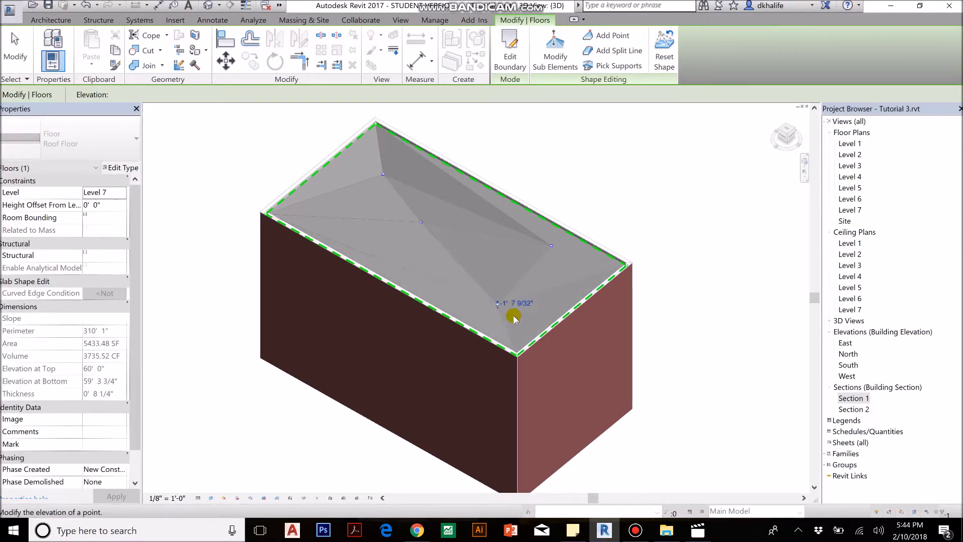
{"action": "key", "text": "Escape"}
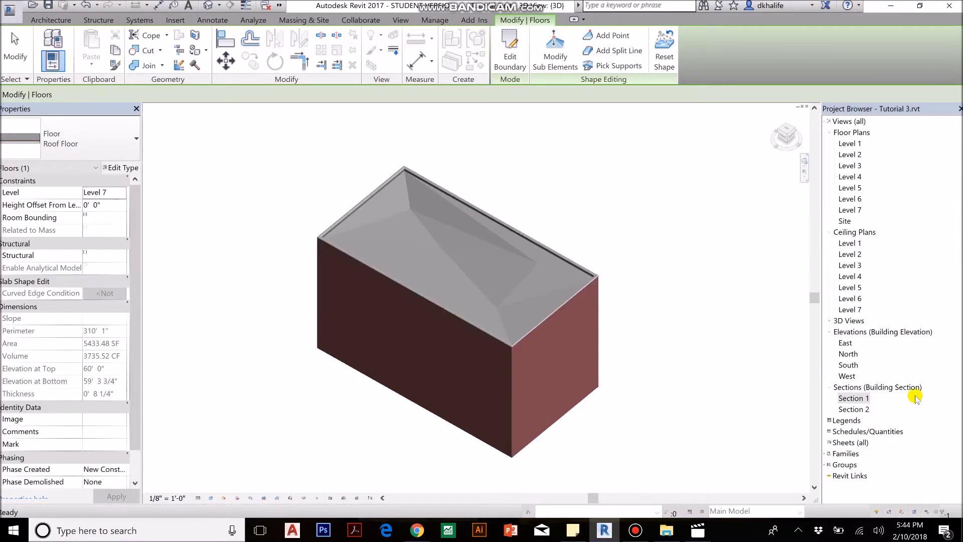
Examine the reshaped roof slab's slopes in Section 1 and the shape-editing tools available for the Level 6 floor.
{"action": "double_click", "coordinate": [874, 400]}
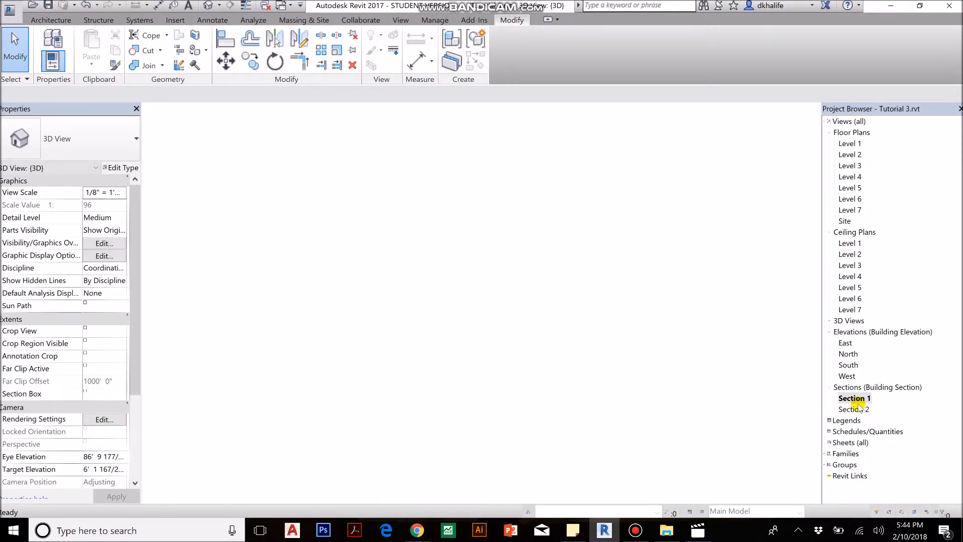
{"action": "scroll", "coordinate": [512, 311], "scroll_direction": "up", "scroll_amount": 3}
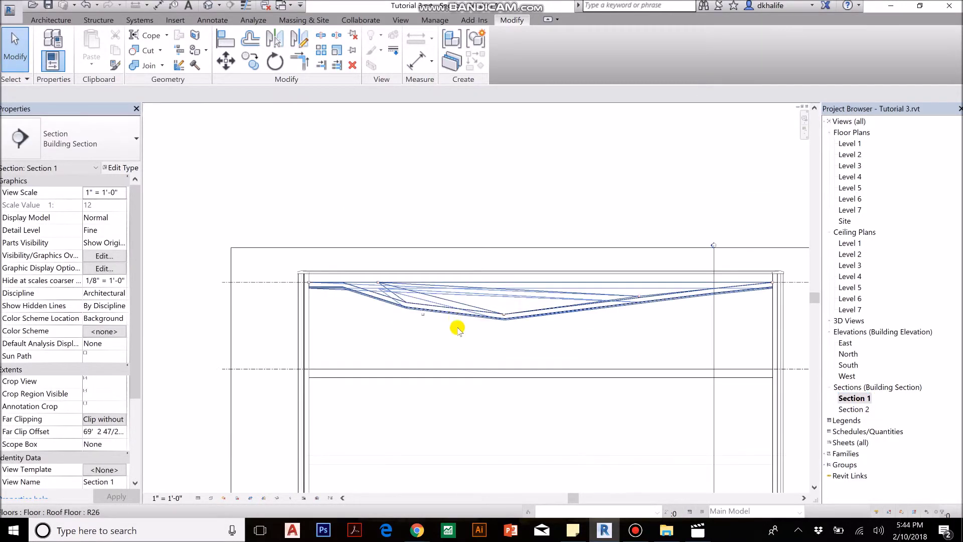
{"action": "scroll", "coordinate": [554, 312], "scroll_direction": "down", "scroll_amount": 2}
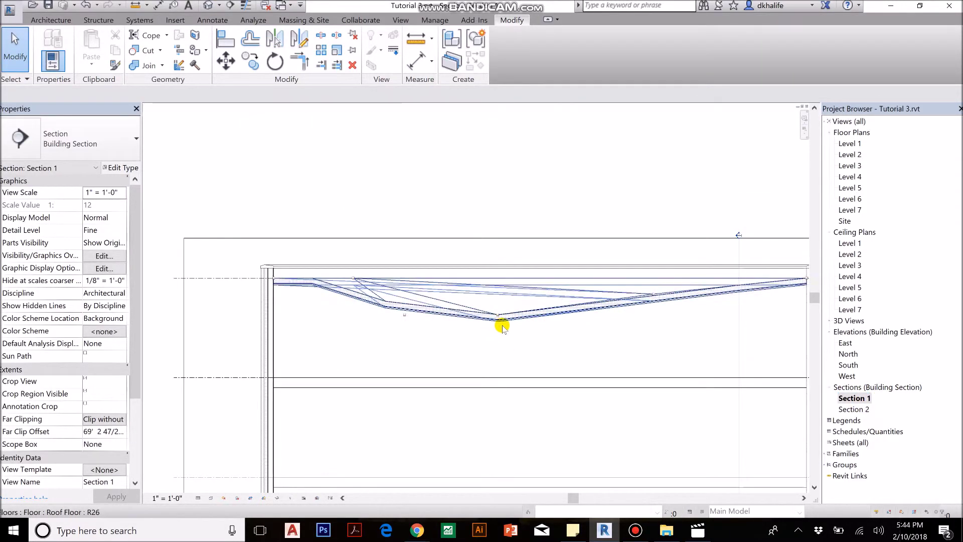
{"action": "scroll", "coordinate": [620, 319], "scroll_direction": "down", "scroll_amount": 2}
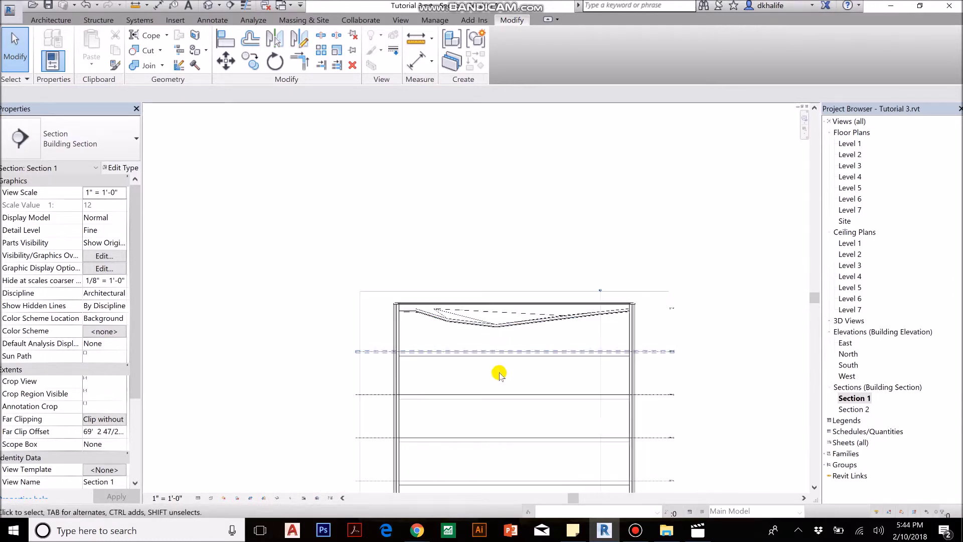
{"action": "scroll", "coordinate": [607, 323], "scroll_direction": "up", "scroll_amount": 3}
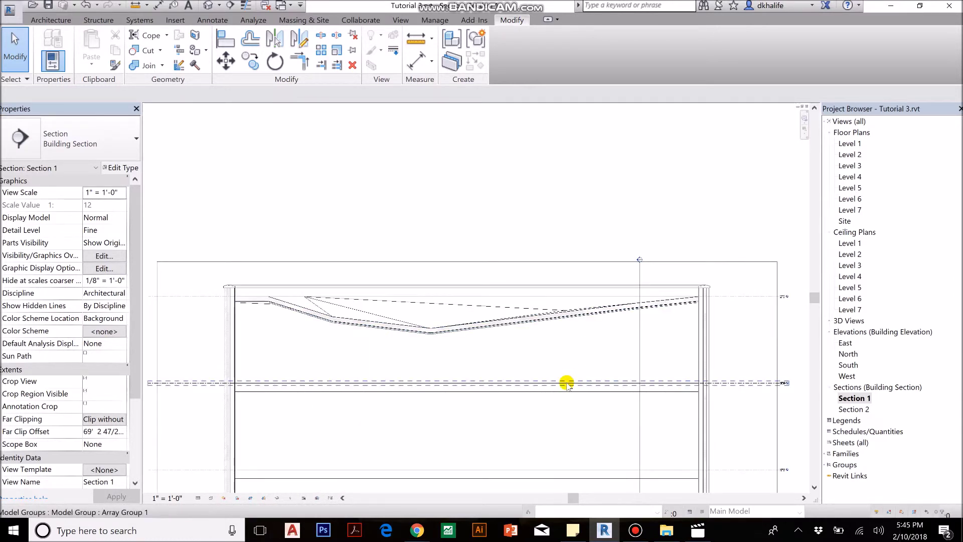
{"action": "left_click", "coordinate": [565, 391]}
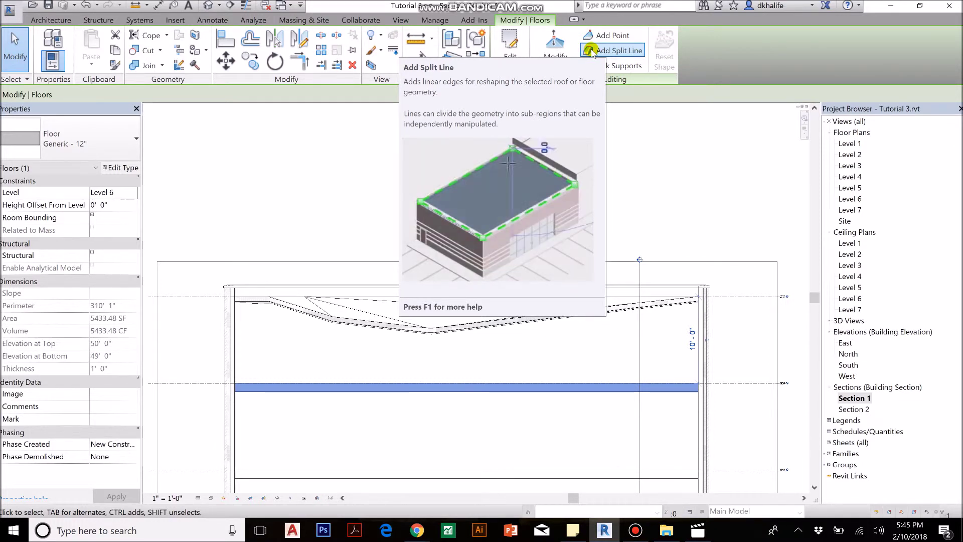
{"action": "key", "text": "Escape"}
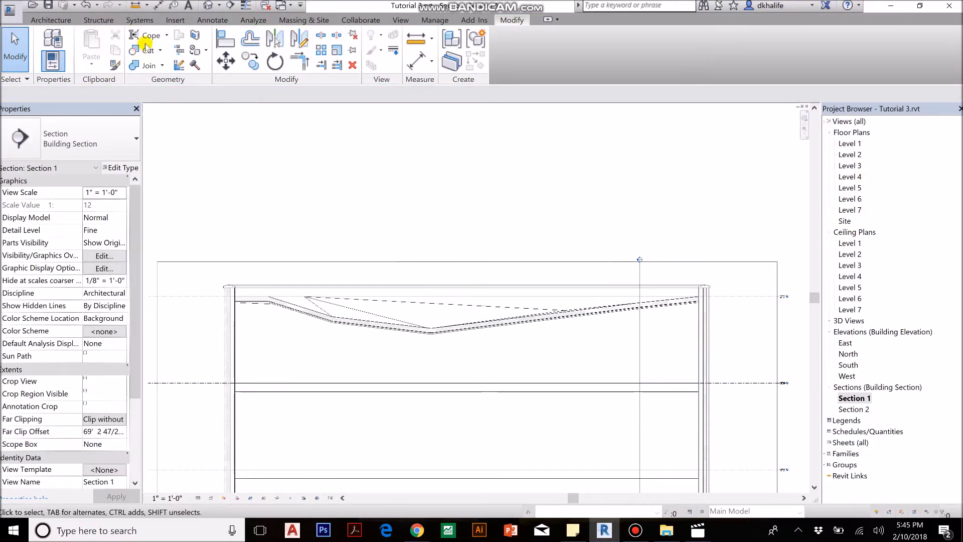
Return to the 3D view and temporarily hide the Level 7 roof slab.
{"action": "left_click", "coordinate": [209, 5]}
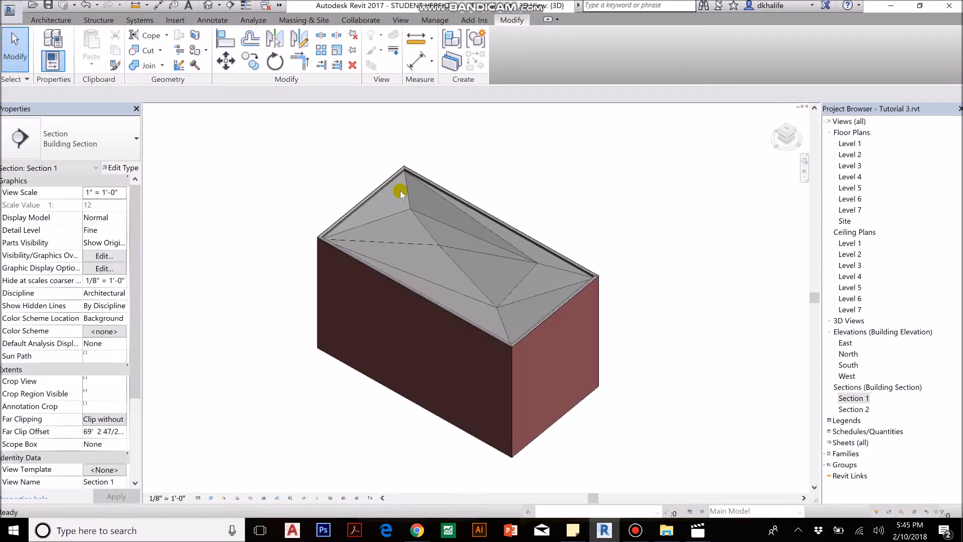
{"action": "left_click", "coordinate": [426, 209]}
{"action": "right_click", "coordinate": [427, 214]}
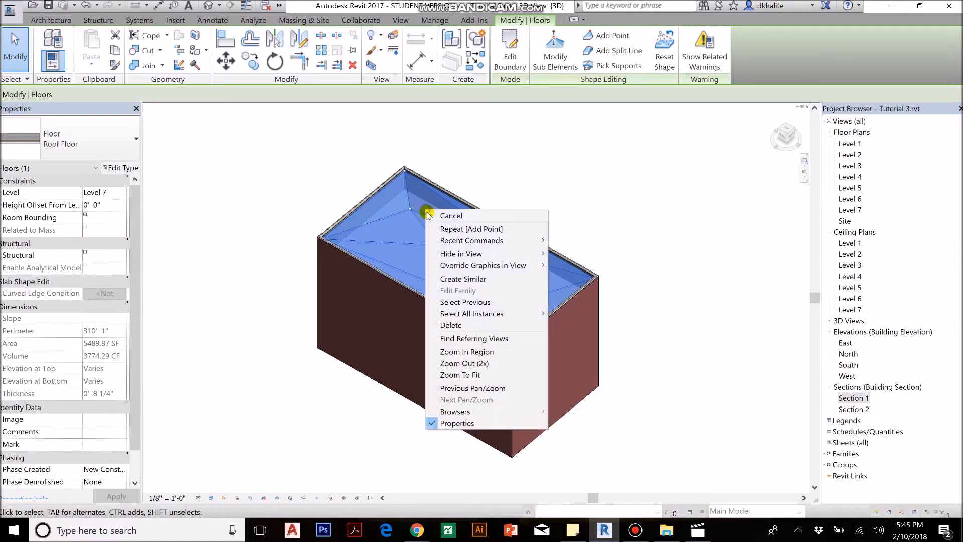
{"action": "left_click", "coordinate": [274, 501]}
{"action": "left_click", "coordinate": [275, 500]}
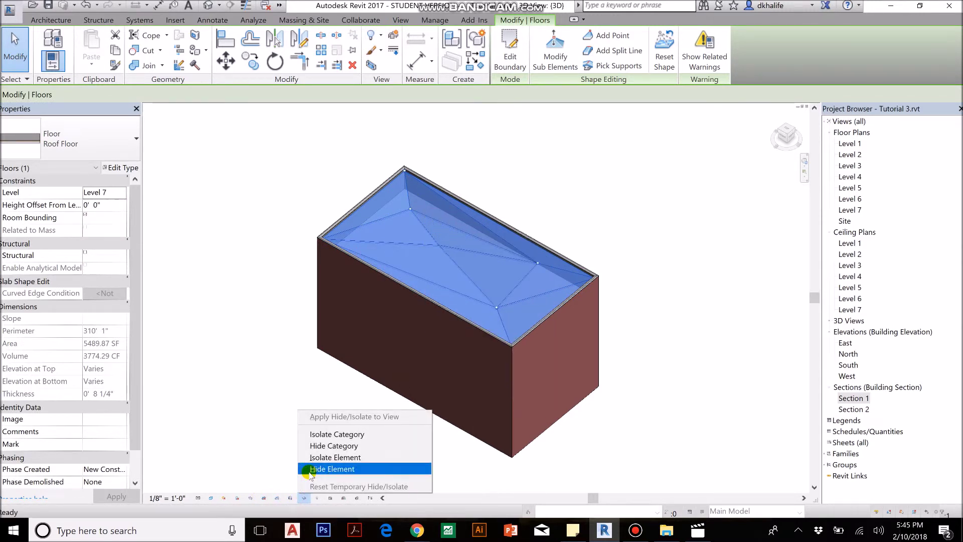
{"action": "left_click", "coordinate": [309, 468]}
Add a split line across the Level 6 floor from its rear edge, about 30' from the corner, to the opposite long edge.
{"action": "left_click", "coordinate": [468, 228]}
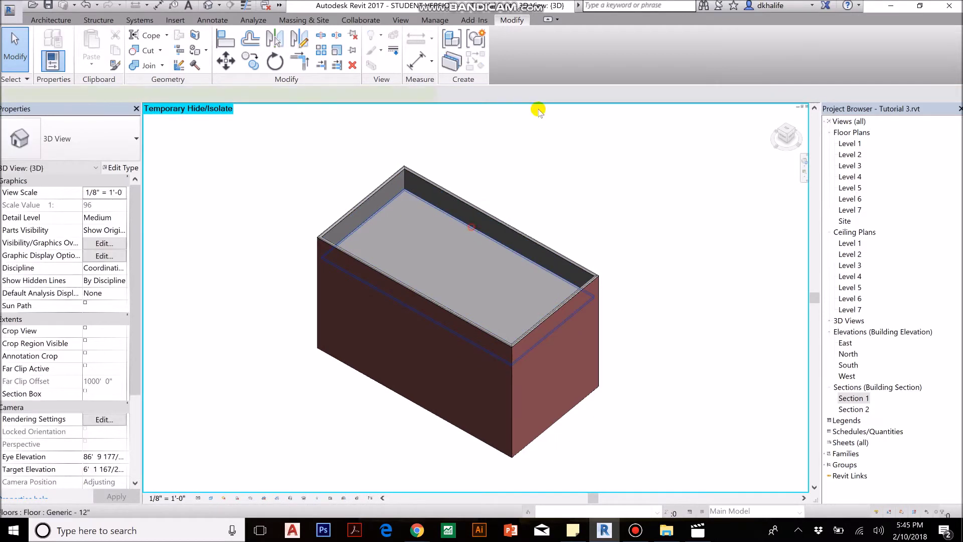
{"action": "left_click", "coordinate": [605, 51]}
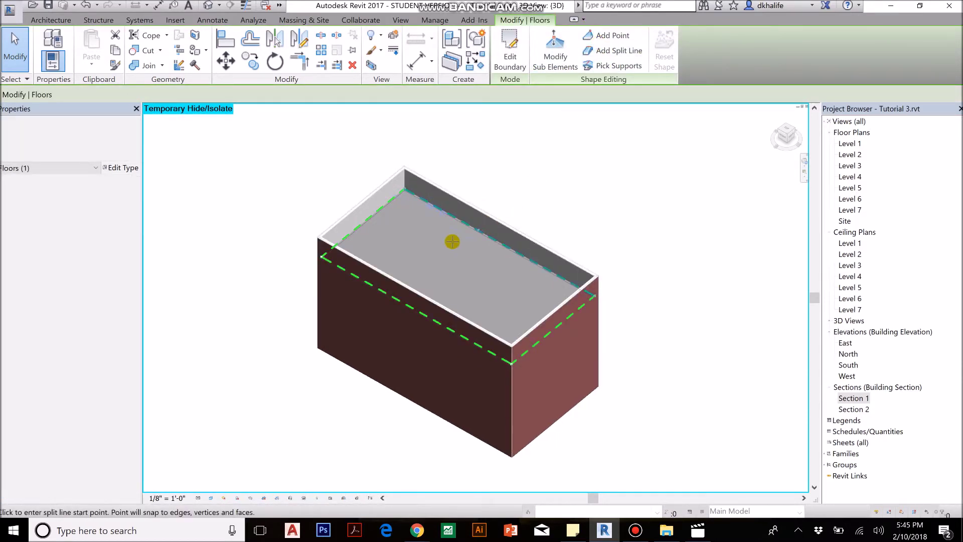
{"action": "scroll", "coordinate": [463, 222], "scroll_direction": "up", "scroll_amount": 2}
{"action": "left_click", "coordinate": [463, 208]}
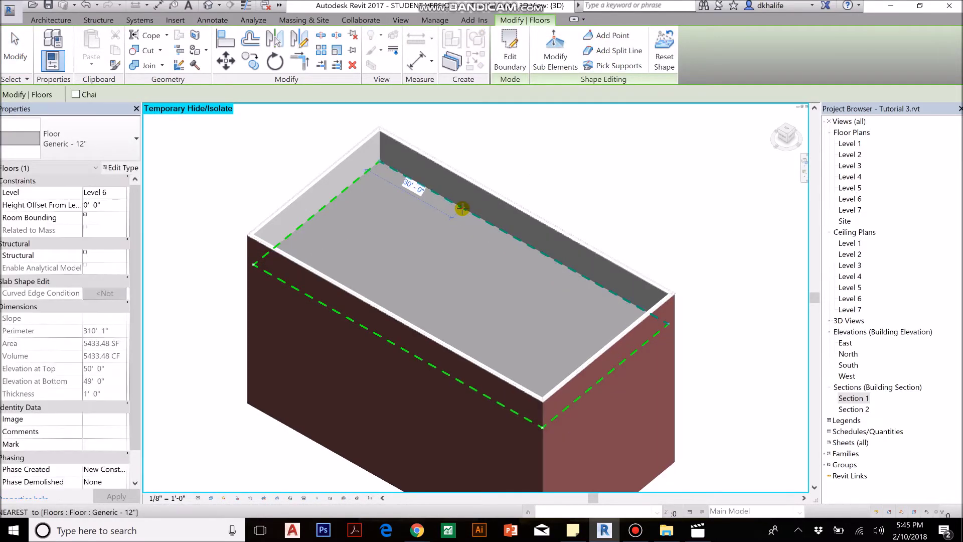
{"action": "left_click", "coordinate": [465, 387]}
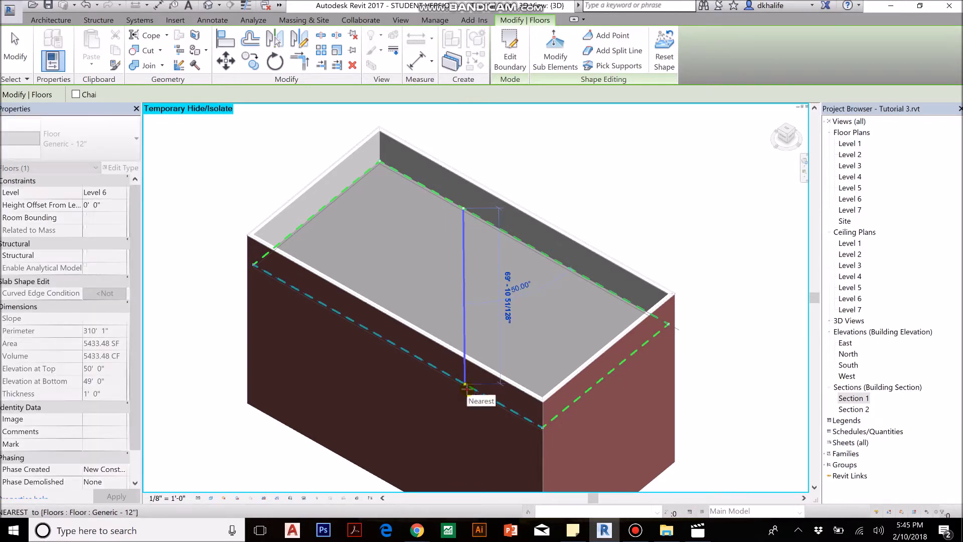
Raise the new split line on the Level 6 floor to an elevation of 2' 0".
{"action": "key", "text": "Escape"}
{"action": "left_click", "coordinate": [466, 279]}
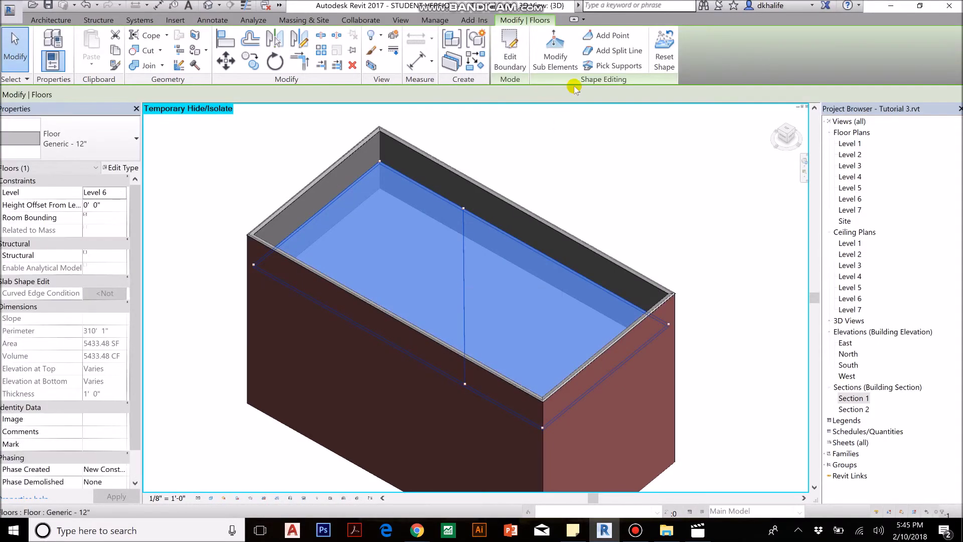
{"action": "left_click", "coordinate": [555, 50]}
{"action": "left_click", "coordinate": [463, 229]}
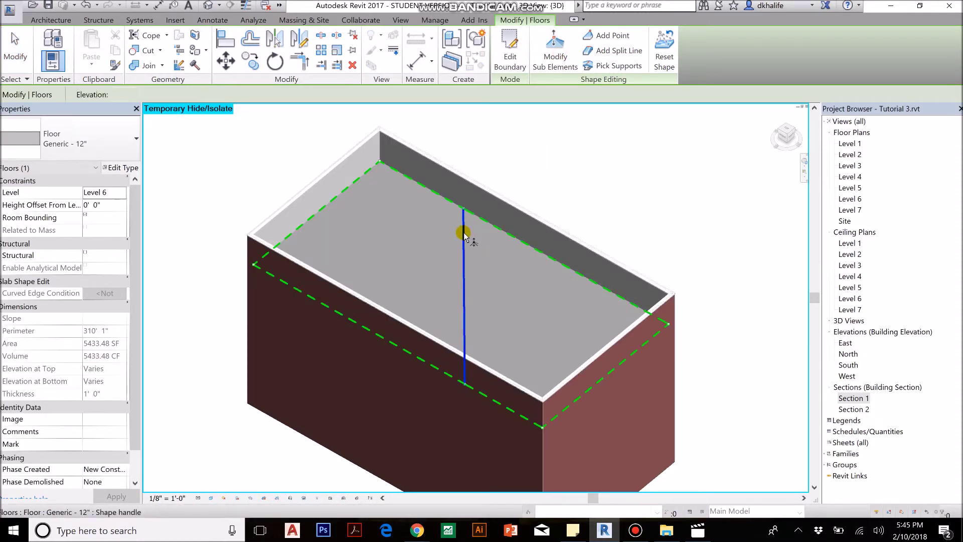
{"action": "left_click", "coordinate": [473, 296]}
{"action": "type", "text": "2"}
{"action": "key", "text": "Return"}
Set the Level 6 floor's split line elevation to 5' 0" and finish the shape editing.
{"action": "left_click", "coordinate": [473, 300]}
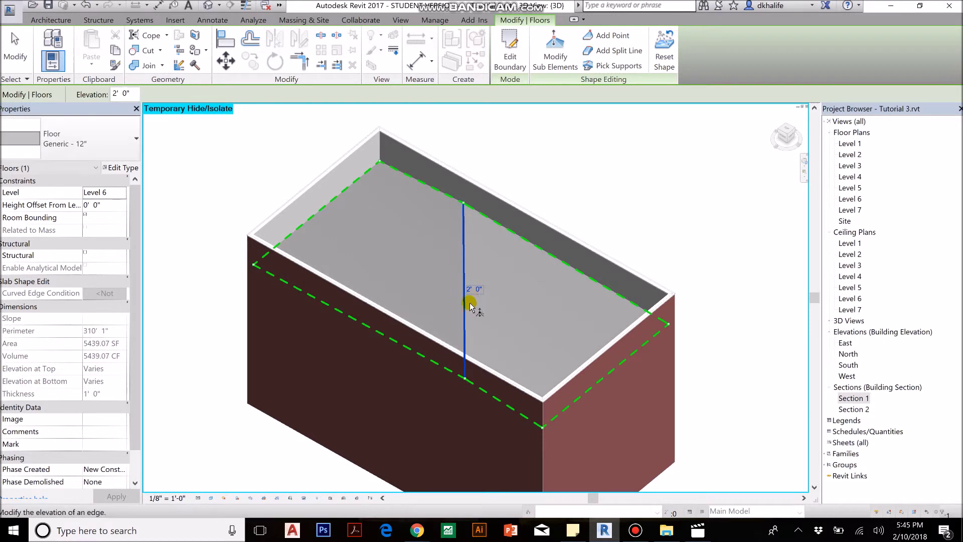
{"action": "left_click", "coordinate": [472, 289]}
{"action": "type", "text": "5"}
{"action": "key", "text": "Return"}
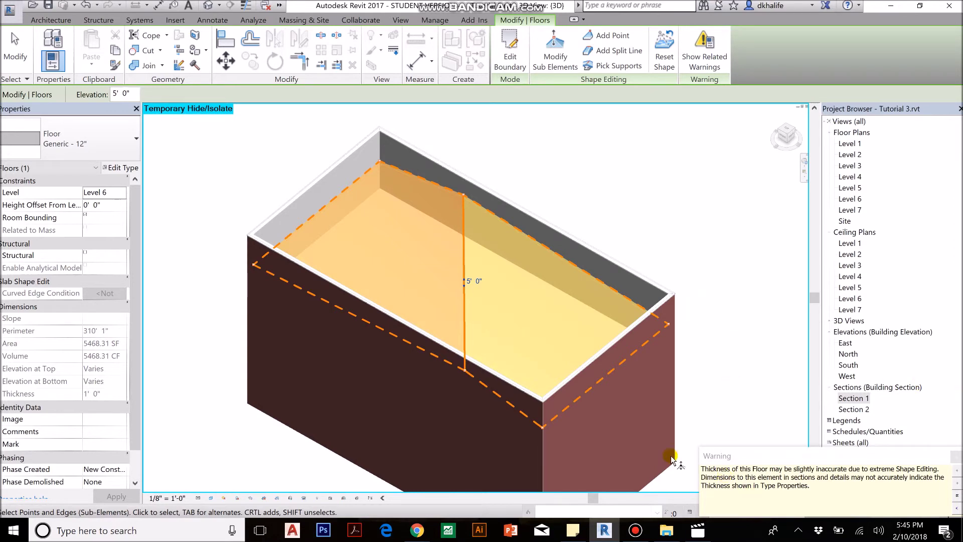
{"action": "key", "text": "Escape"}
{"action": "key", "text": "Escape"}
{"action": "scroll", "coordinate": [461, 297], "scroll_direction": "down", "scroll_amount": 1}
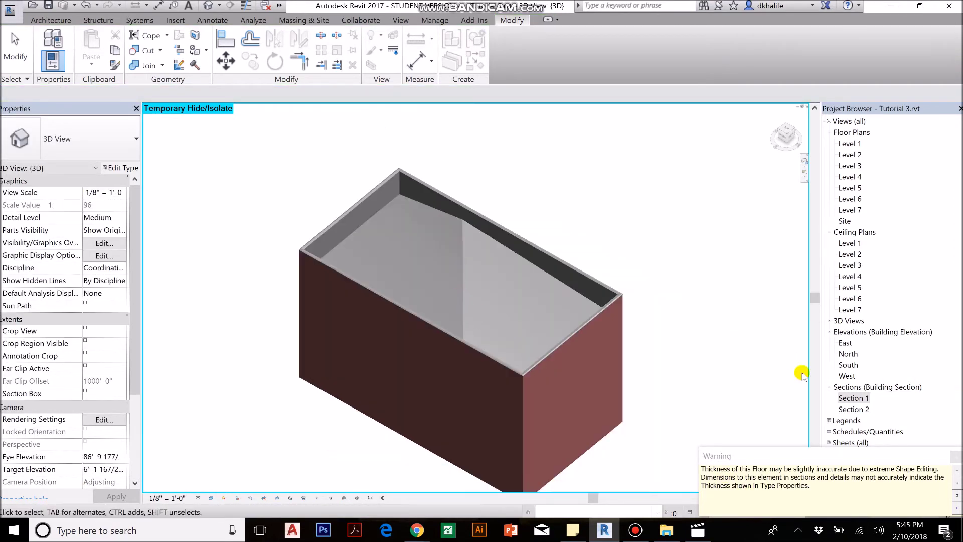
Examine the reshaped Level 6 floor's slopes in the Section 1 view.
{"action": "double_click", "coordinate": [853, 398]}
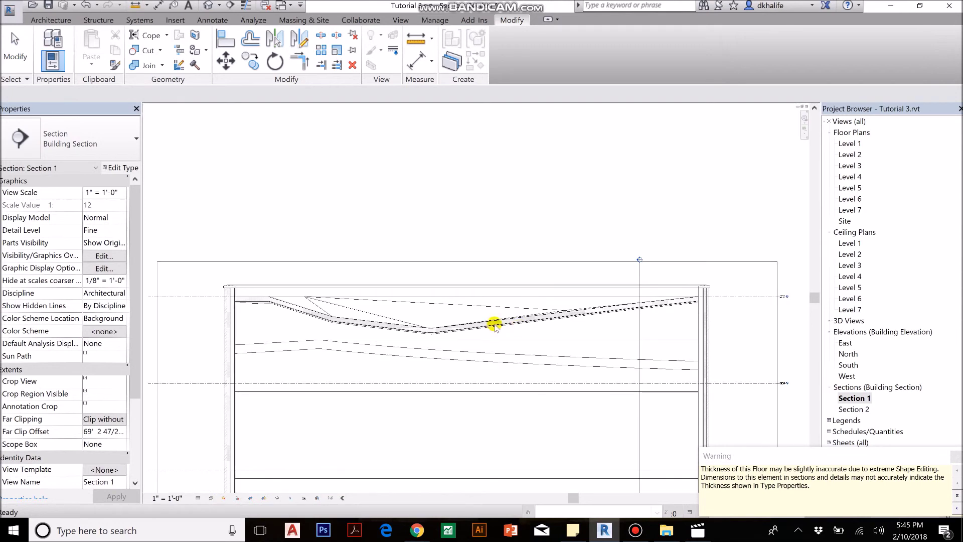
{"action": "left_click", "coordinate": [338, 345]}
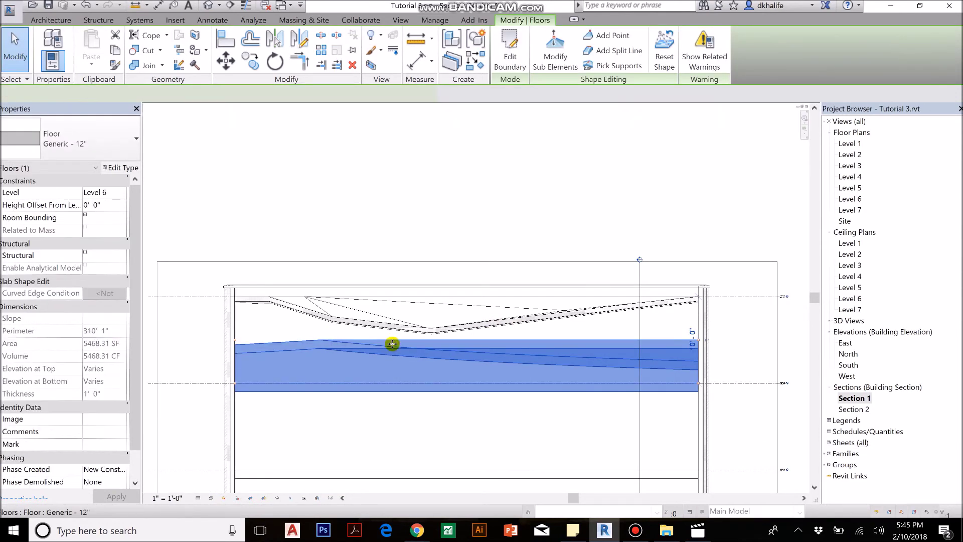
{"action": "scroll", "coordinate": [390, 340], "scroll_direction": "down", "scroll_amount": 1}
{"action": "scroll", "coordinate": [503, 355], "scroll_direction": "down", "scroll_amount": 1}
{"action": "middle_click_drag", "start_coordinate": [506, 377], "coordinate": [470, 401]}
{"action": "middle_click_drag", "start_coordinate": [435, 367], "coordinate": [432, 365]}
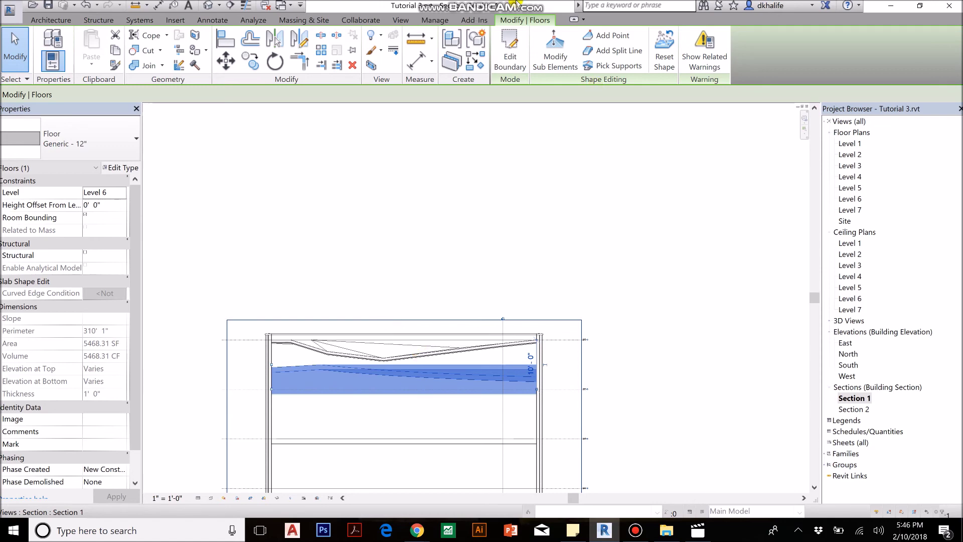
{"action": "key", "text": "alt+Tab"}
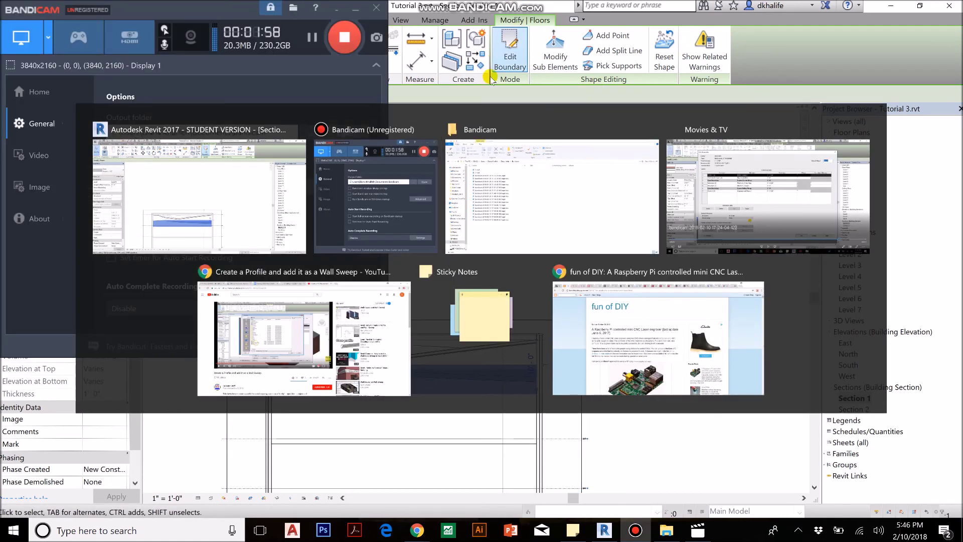